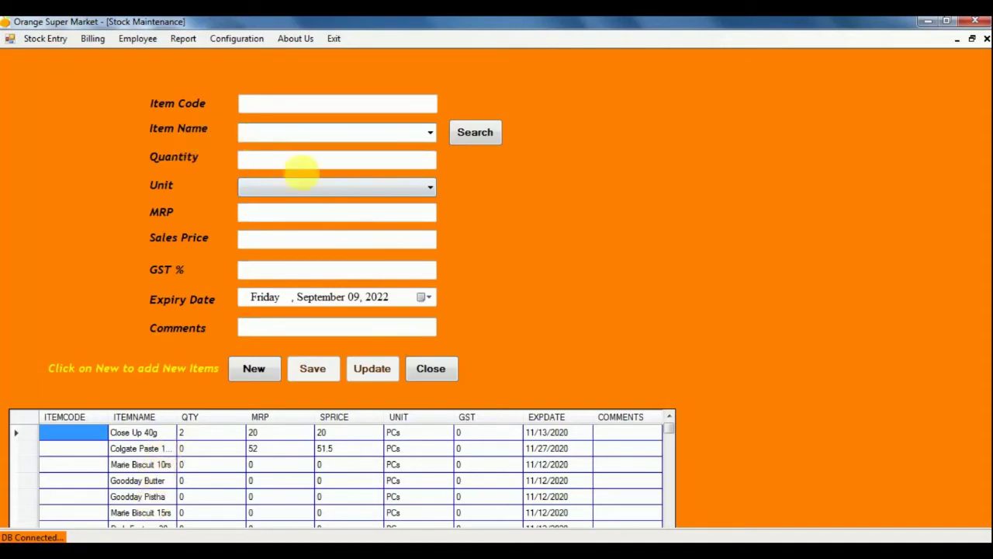
Start a new stock item named Test_Product with quantity 10 PCs.
click(252, 371)
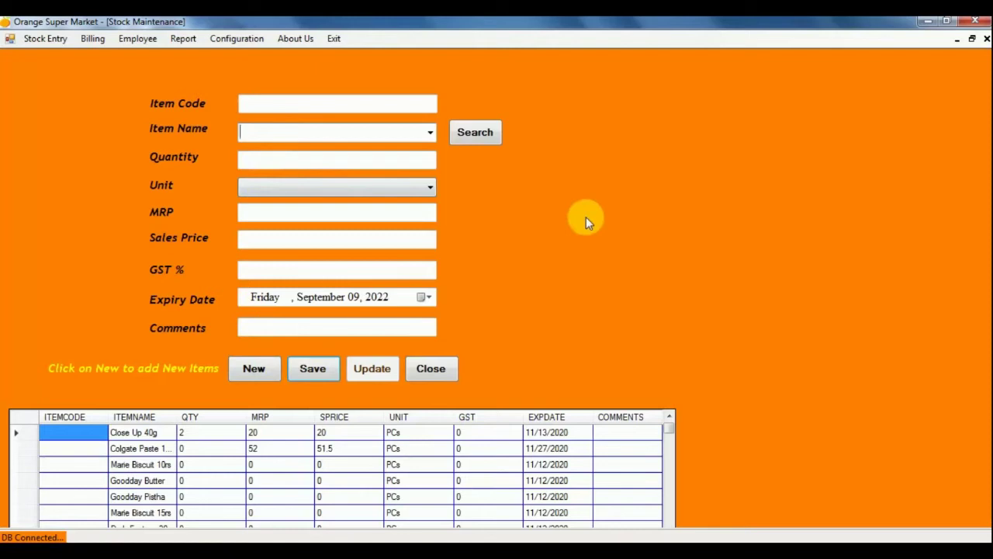
text(Test)
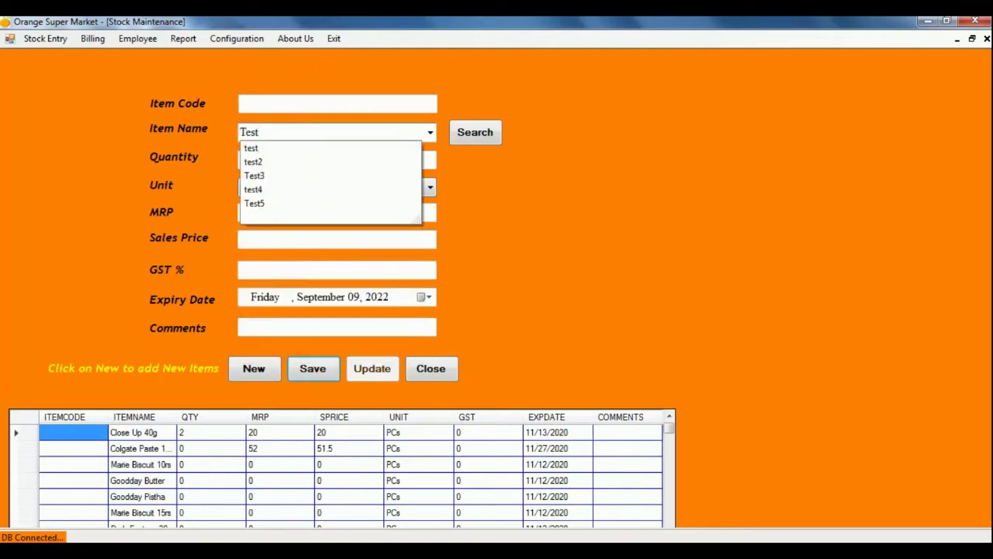
text(_Product)
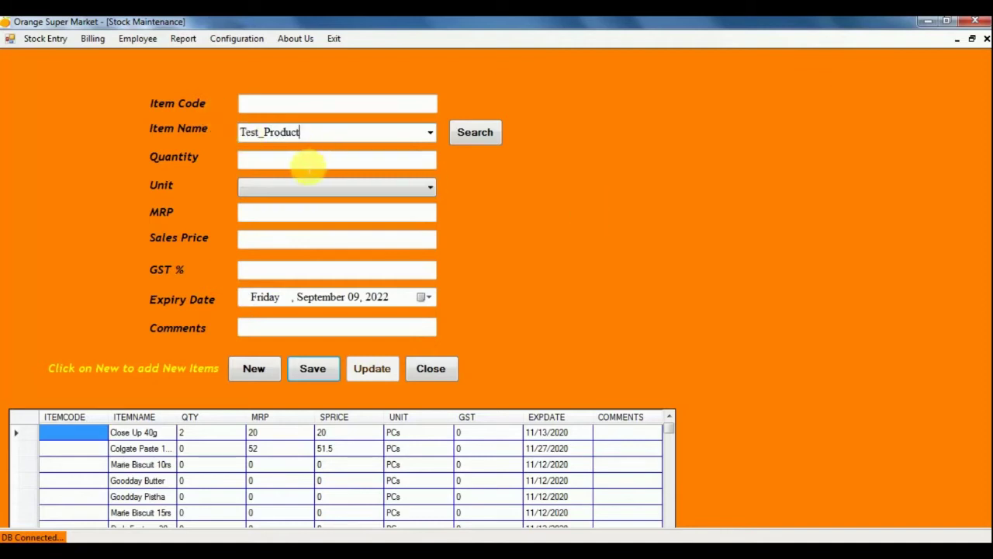
click(308, 163)
text(10)
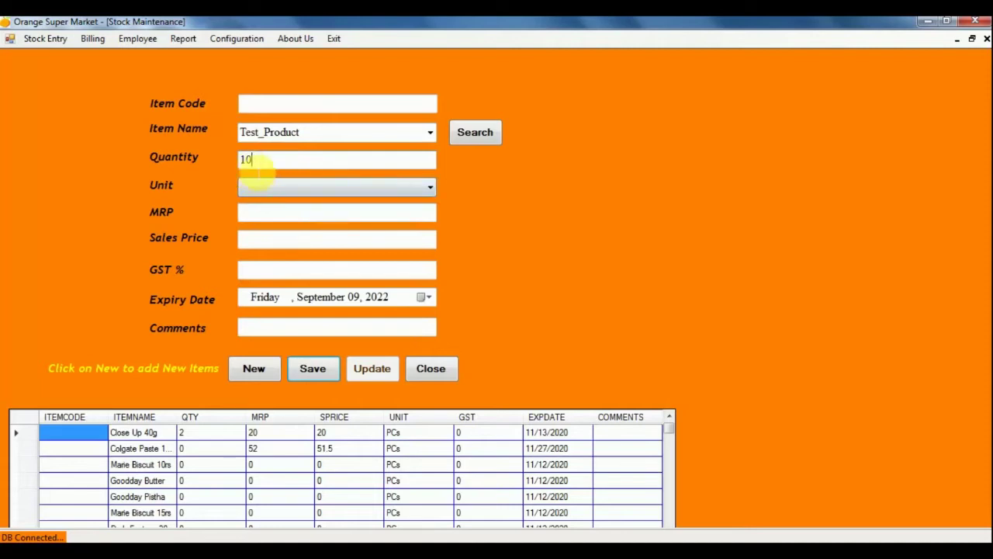
click(429, 189)
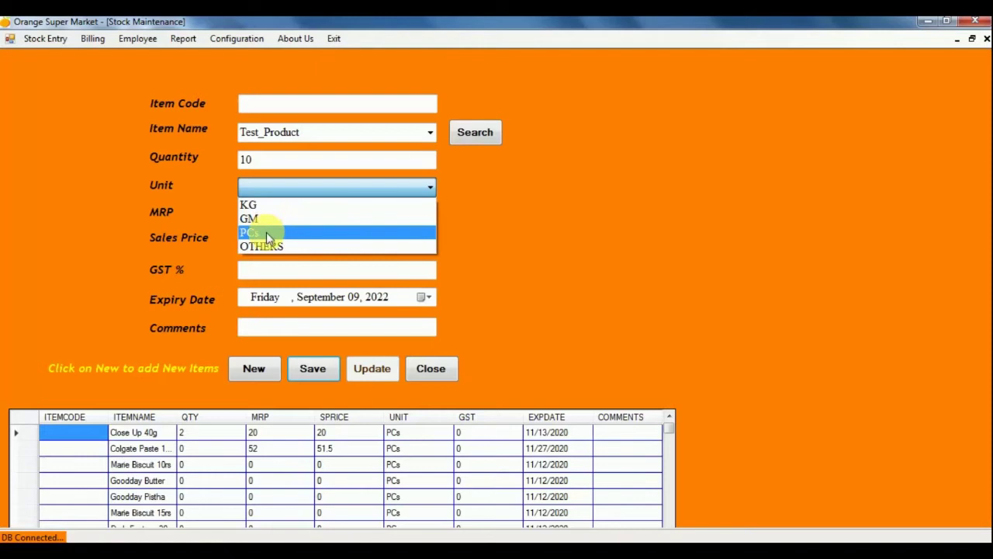
click(266, 232)
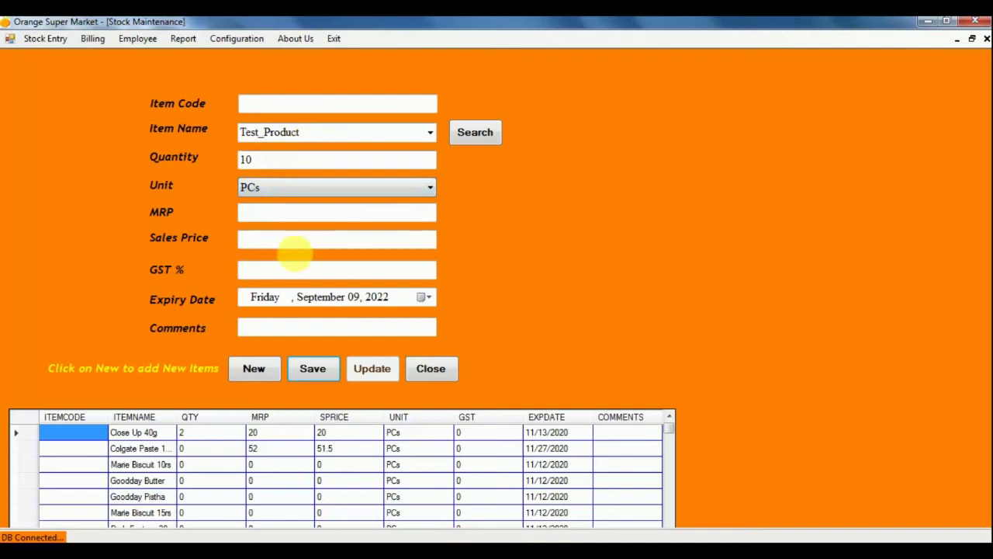
Enter MRP 100, sales price 95 and GST 0 for the item.
click(294, 221)
text(100)
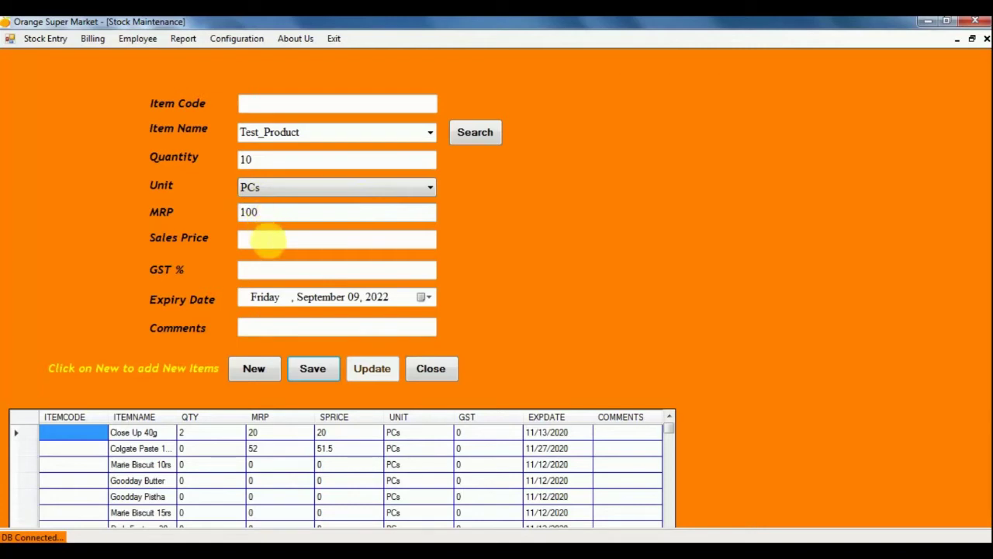
click(272, 242)
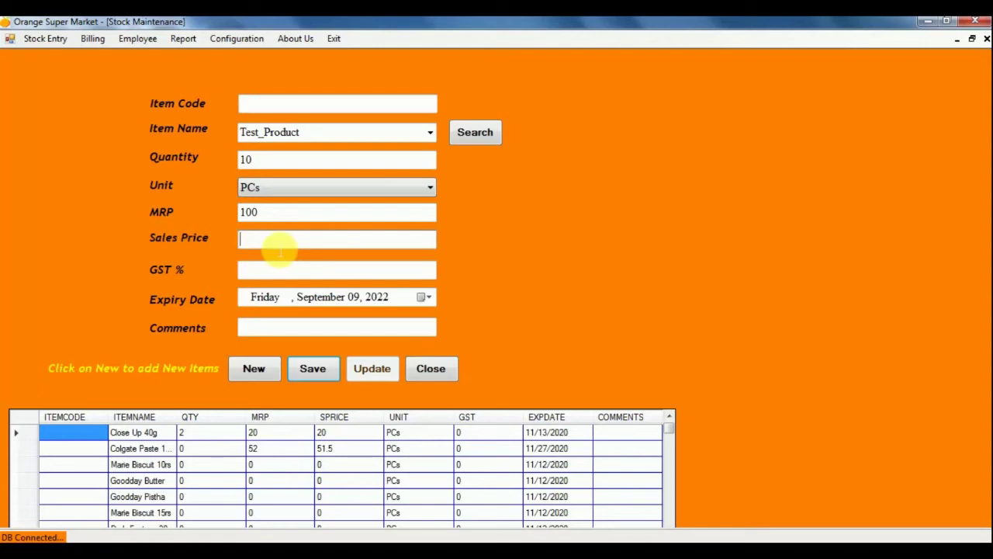
text(95)
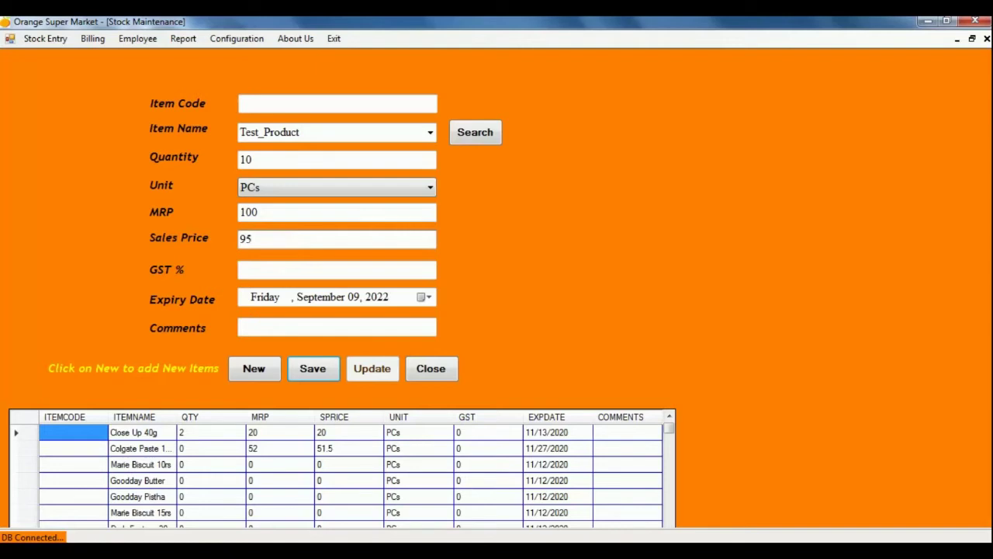
click(317, 269)
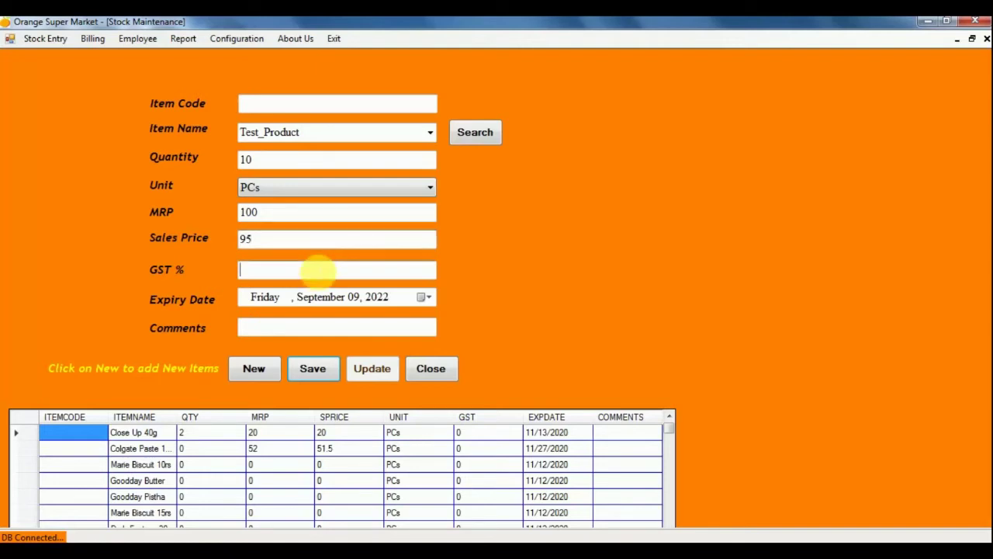
text(0)
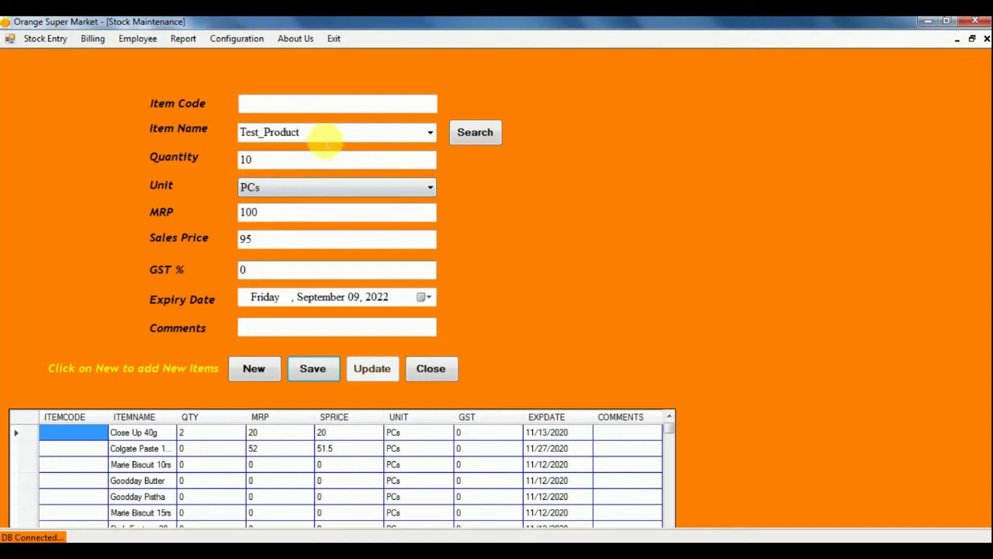
Correct the name to Test_Product1, keep the default expiry date, and save the item.
click(320, 137)
text(1)
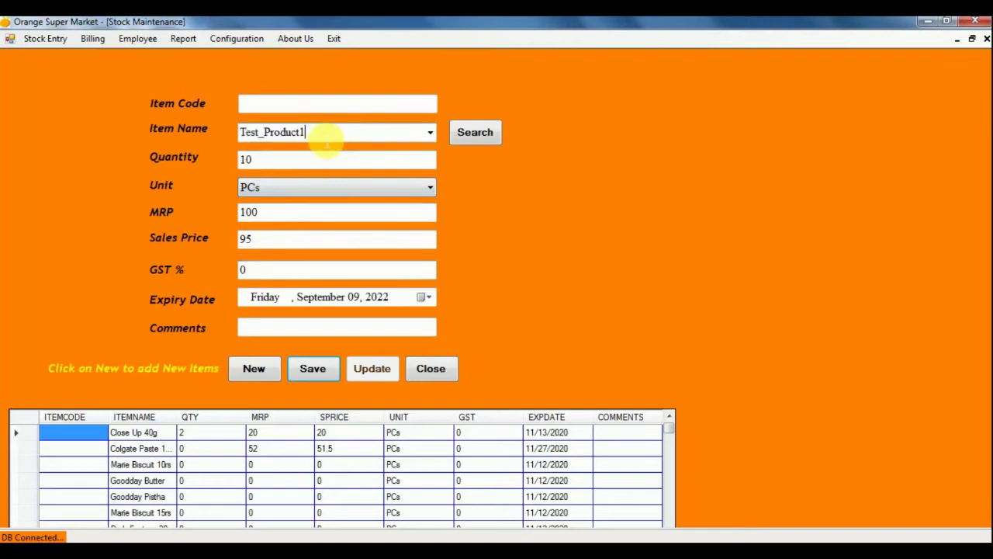
drag(322, 137, 212, 129)
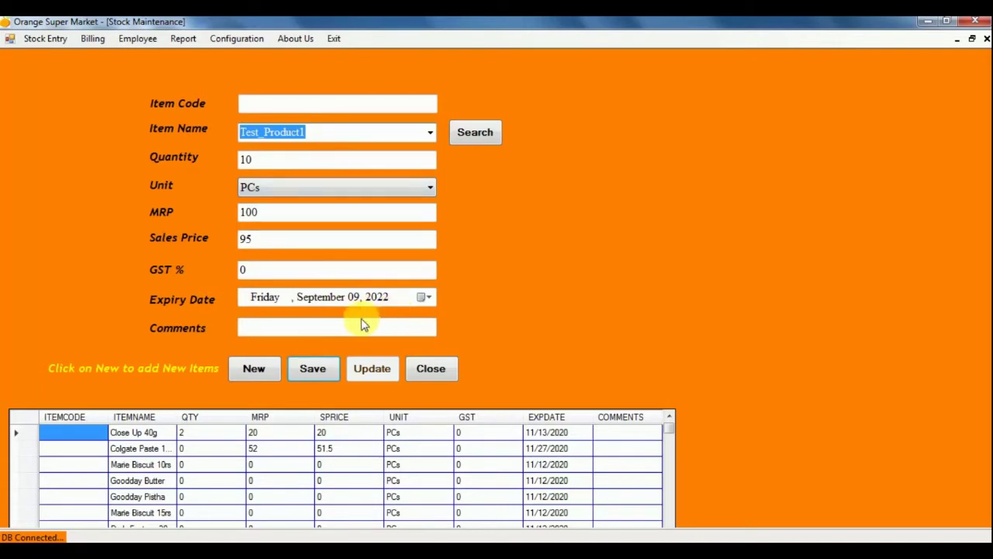
click(429, 298)
click(578, 342)
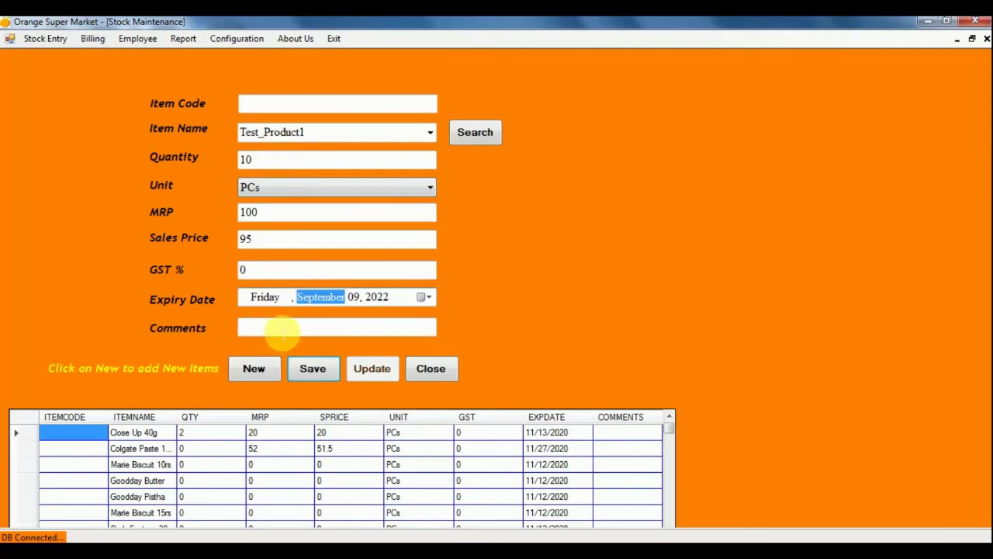
click(280, 329)
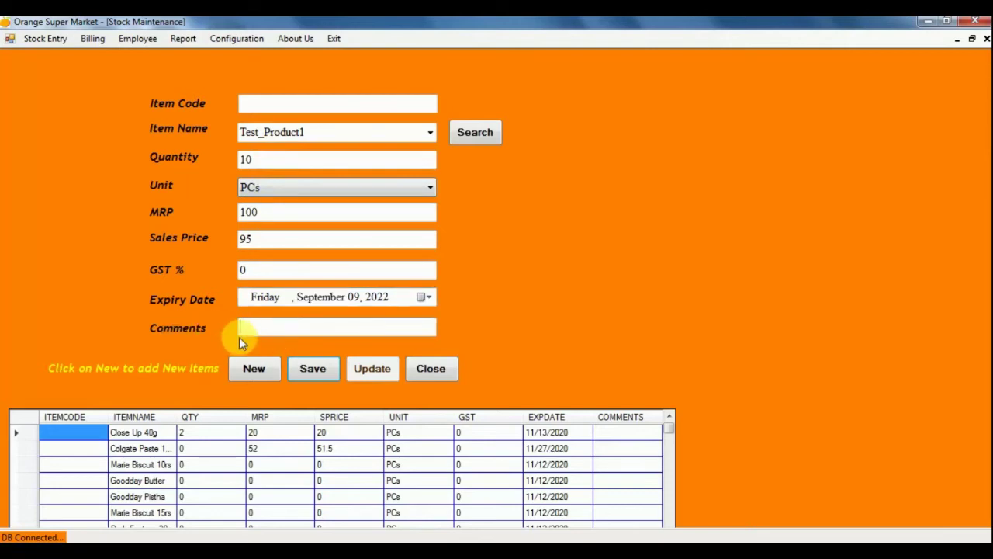
click(324, 371)
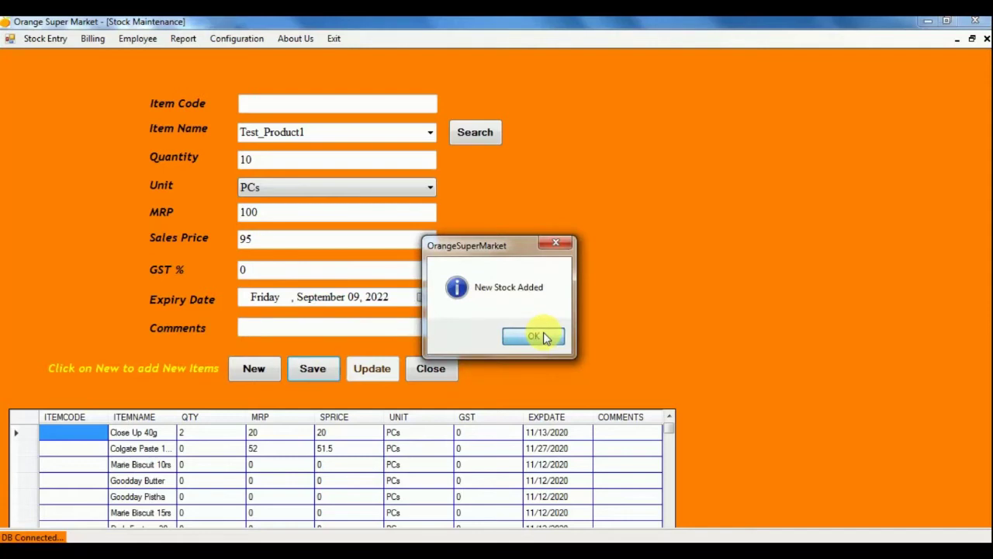
click(543, 337)
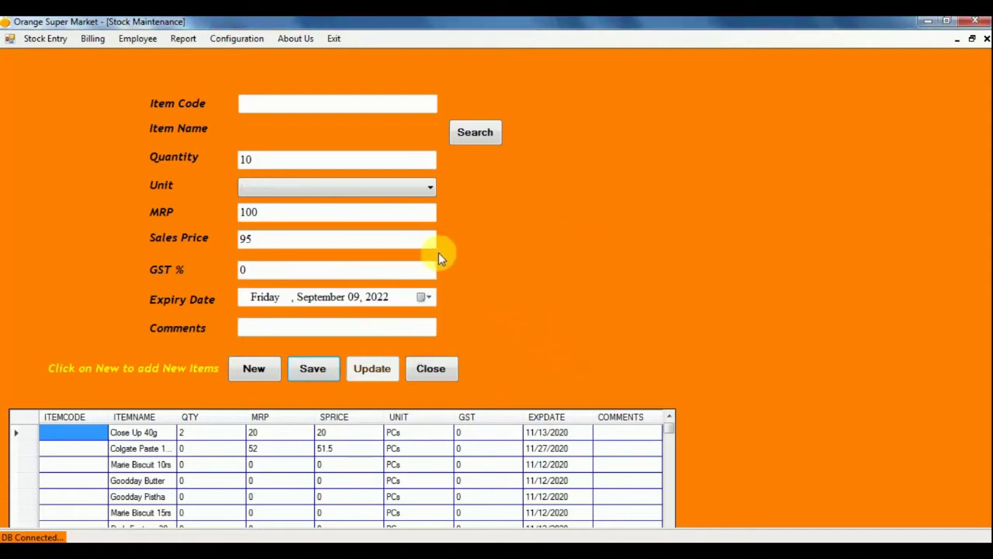
Start a new stock item Test_Product2 with quantity 20 KG.
click(255, 370)
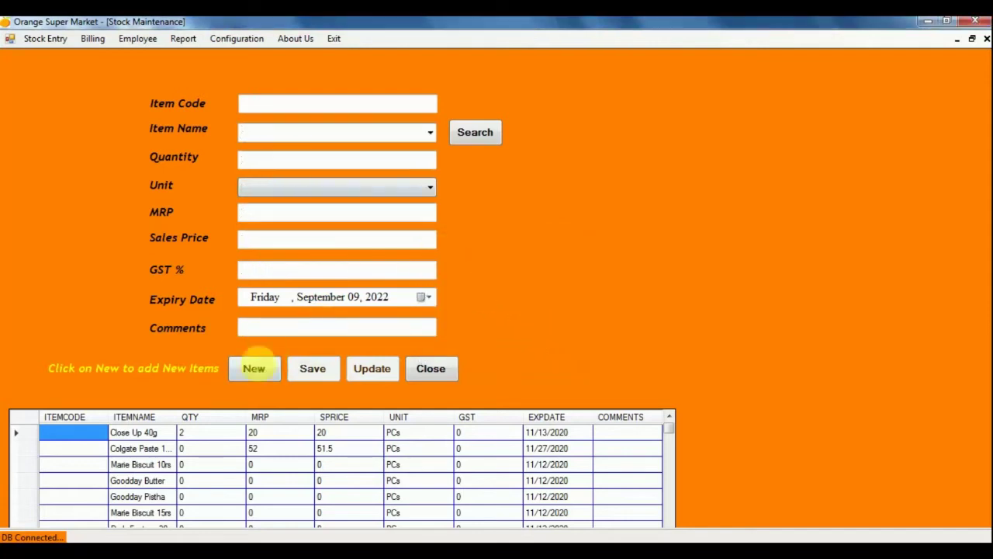
click(254, 370)
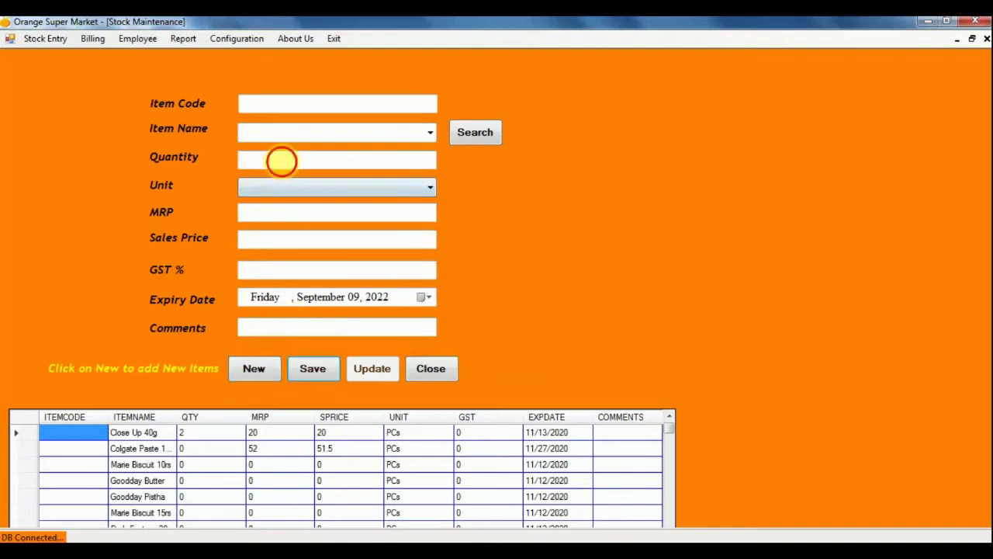
text(Test_Product2)
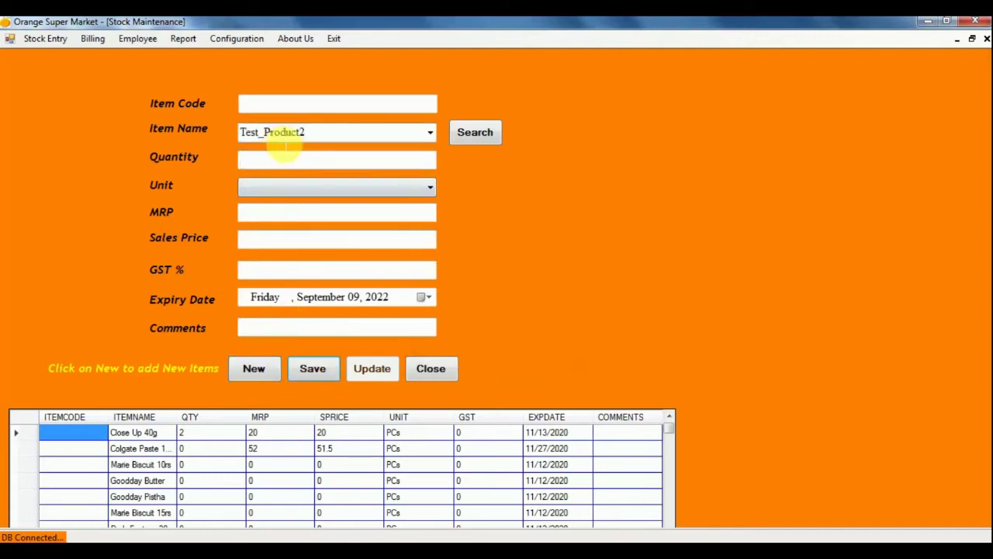
click(284, 155)
text(20)
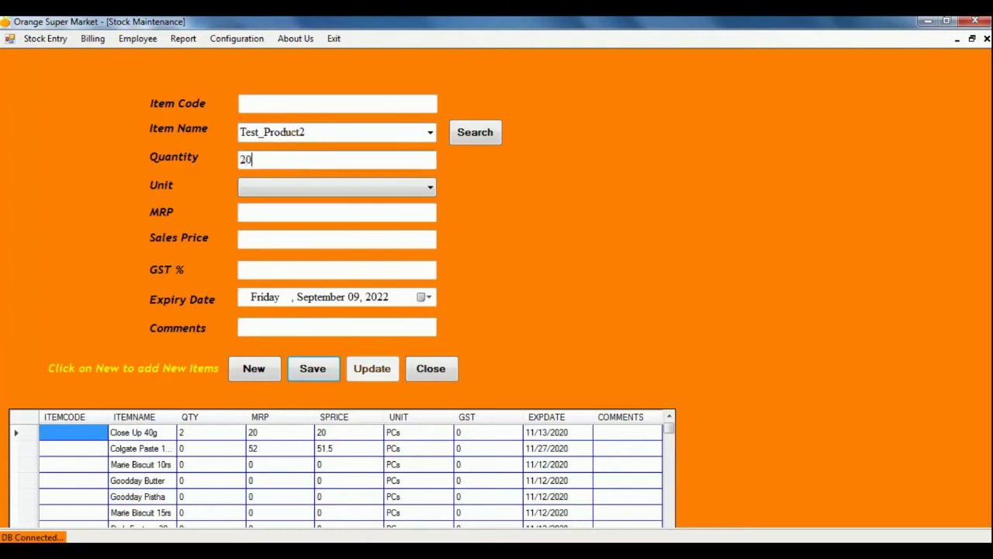
click(321, 184)
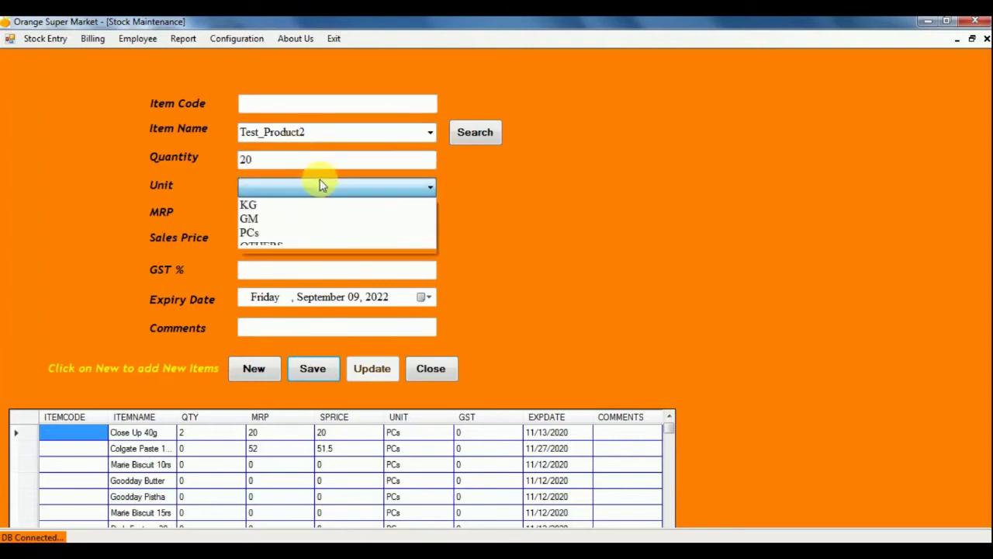
click(292, 204)
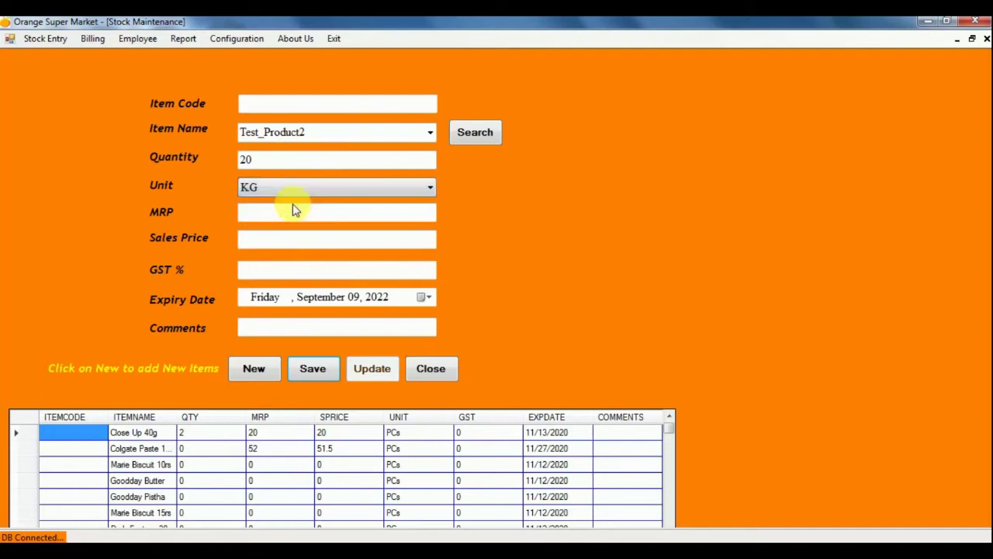
Enter MRP 80, sales price 100 and GST 0, then save the item.
click(280, 214)
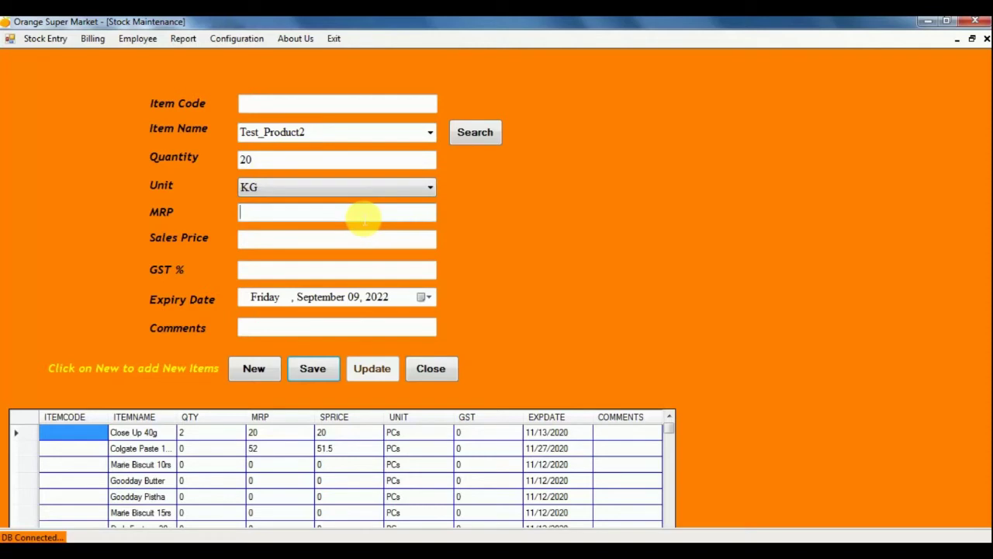
text(80)
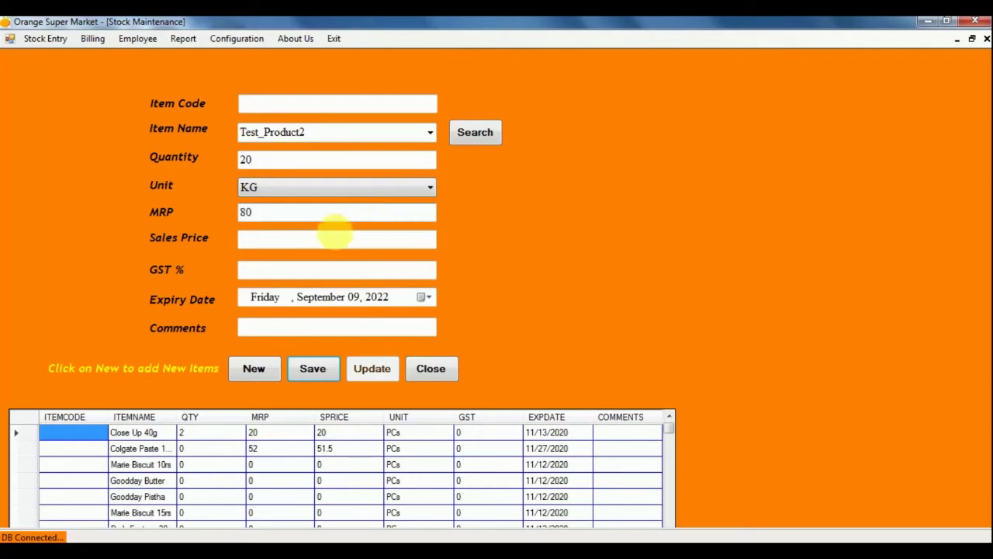
click(334, 239)
text(100)
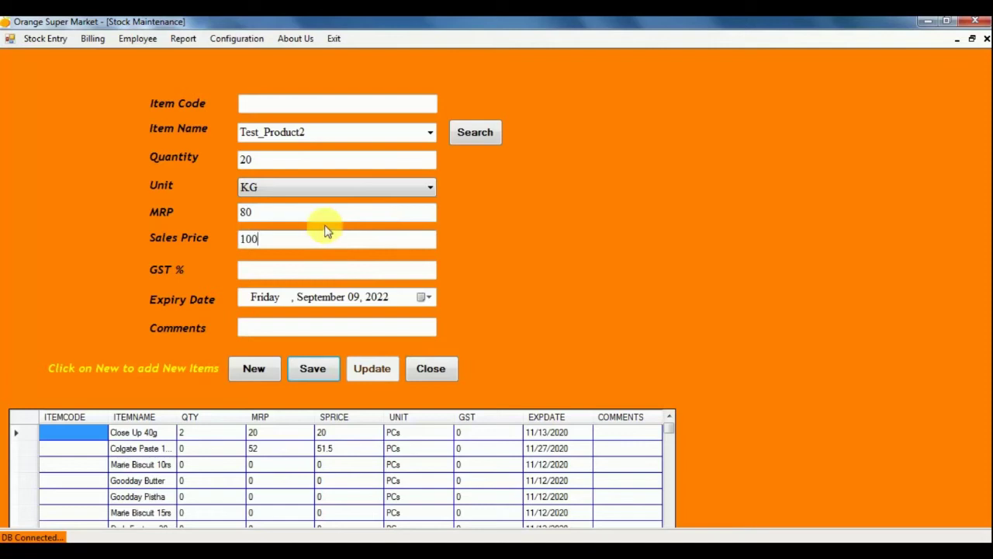
click(282, 268)
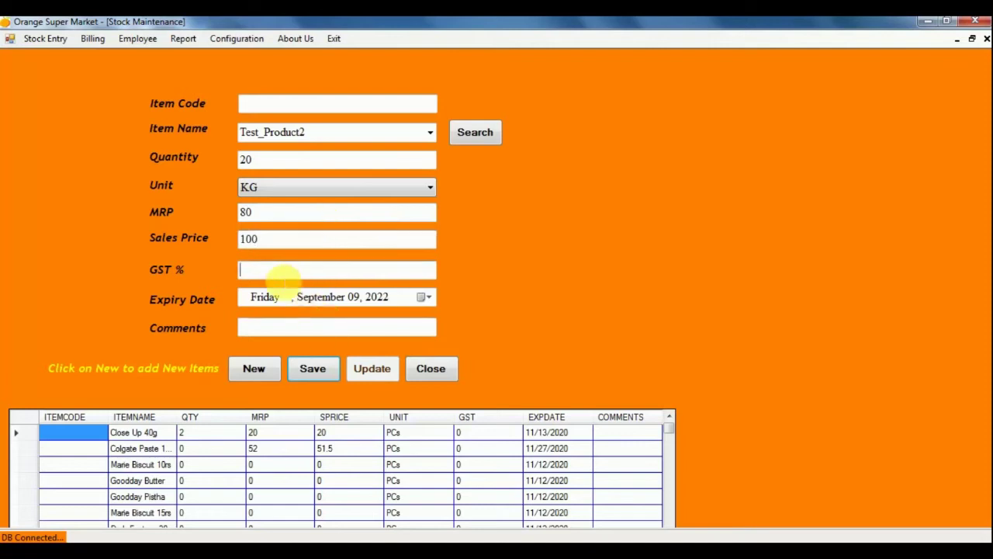
text(0)
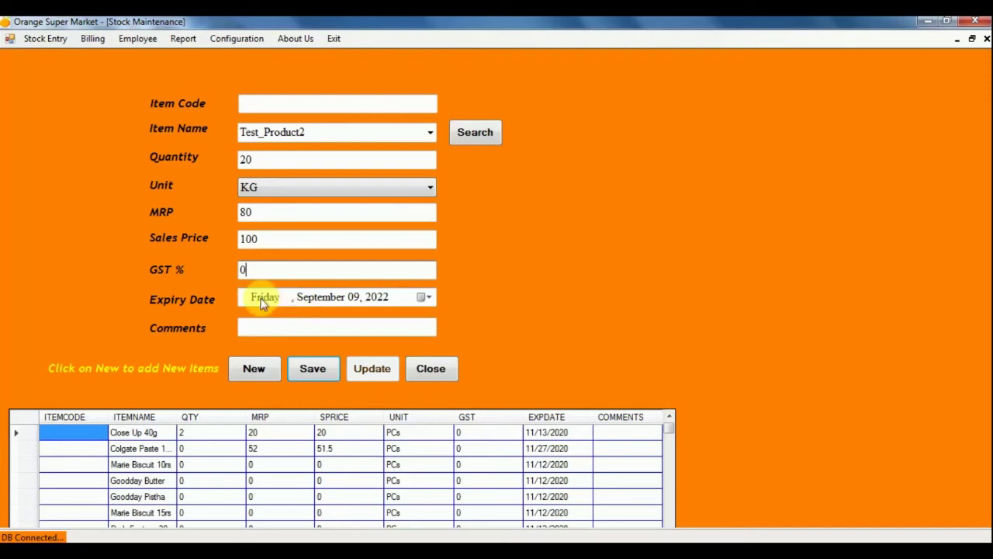
click(317, 368)
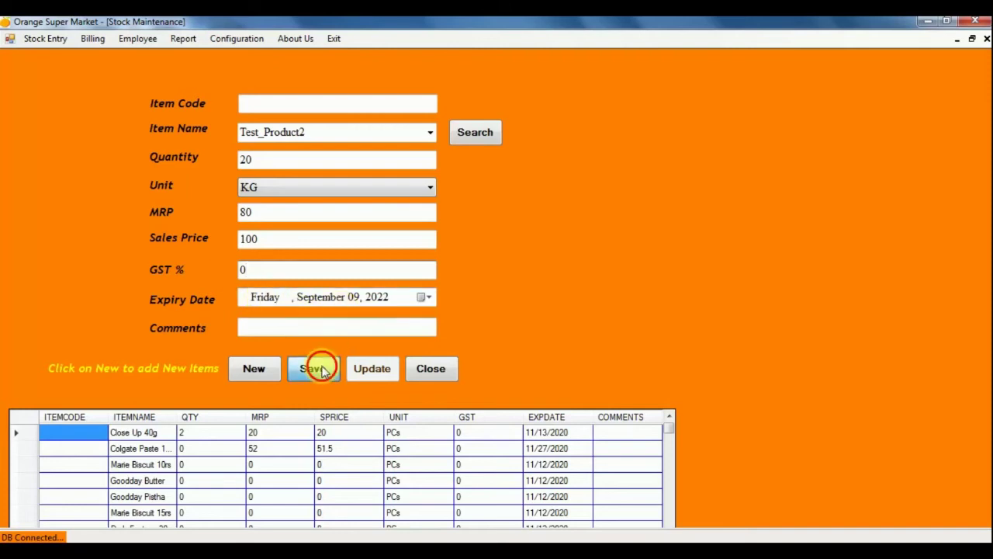
click(525, 339)
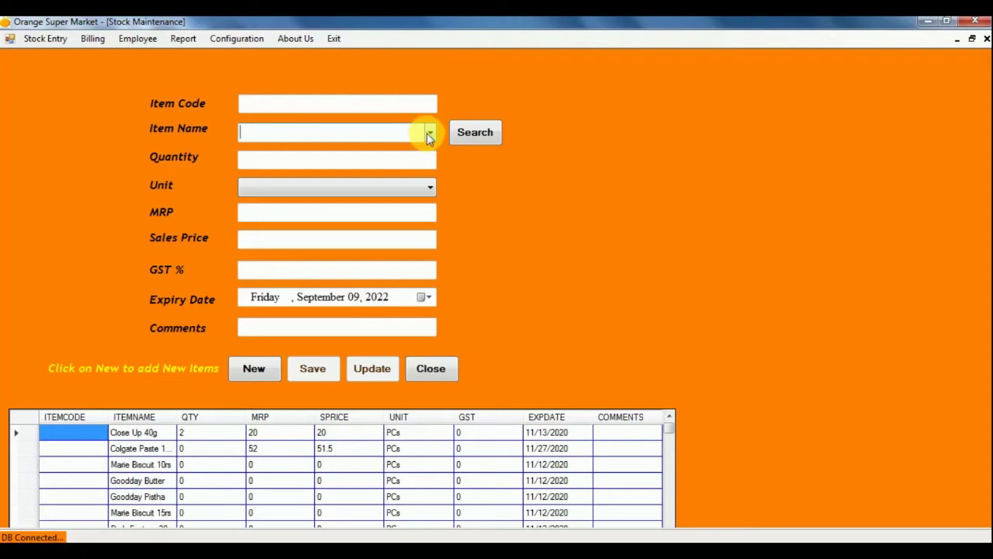
Load 3Roses Natural 500g and change quantity to 10, MRP to 50, sales price to 48.
click(427, 133)
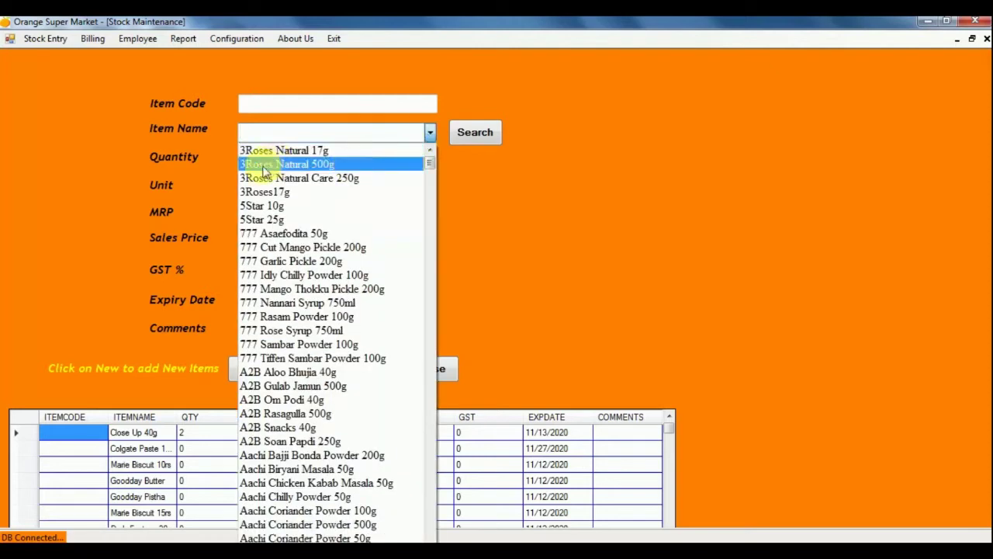
click(331, 171)
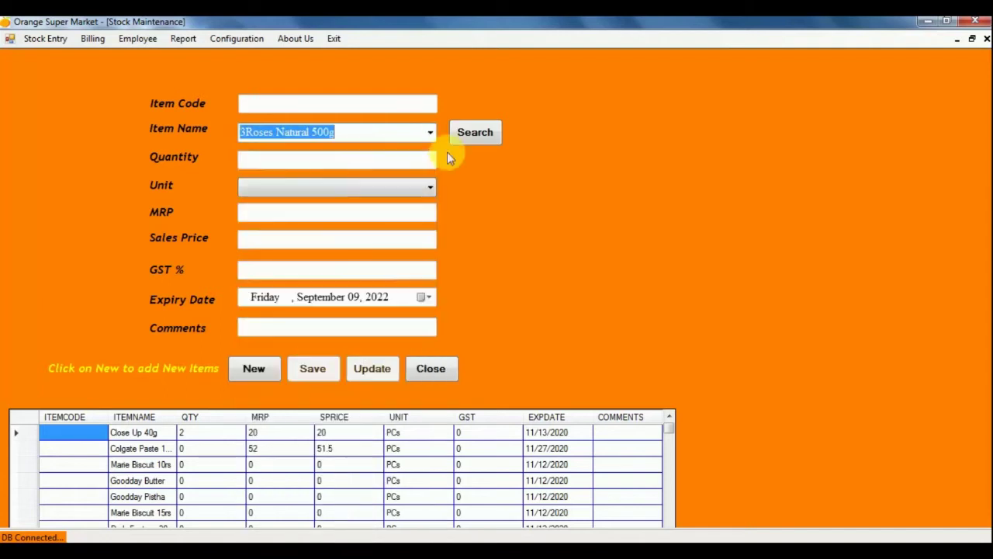
click(471, 137)
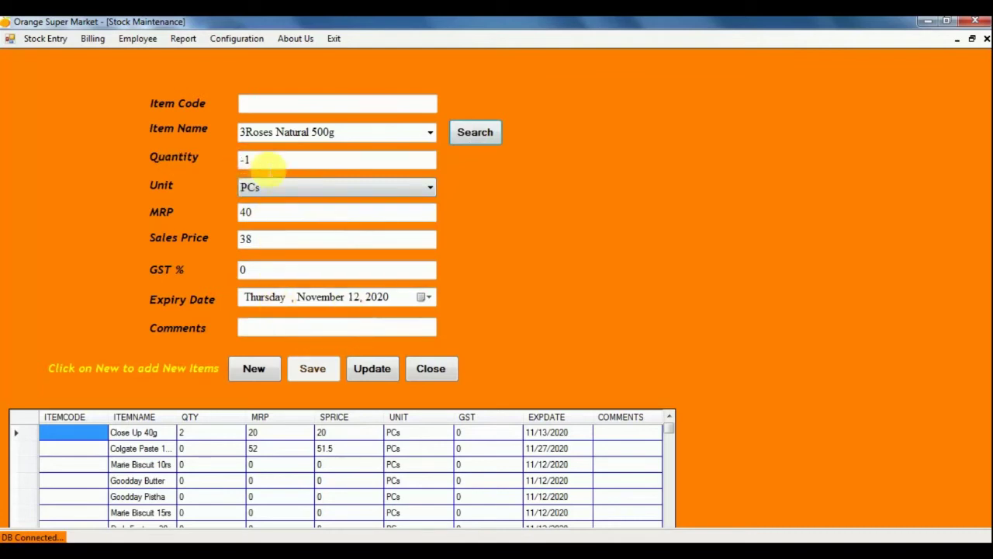
drag(261, 163, 214, 167)
text(10)
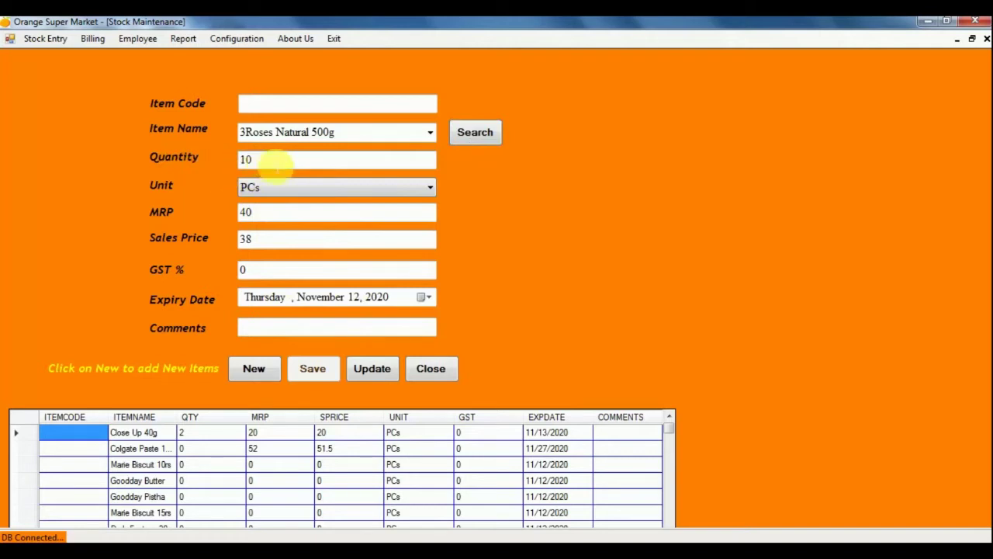
drag(251, 211, 204, 197)
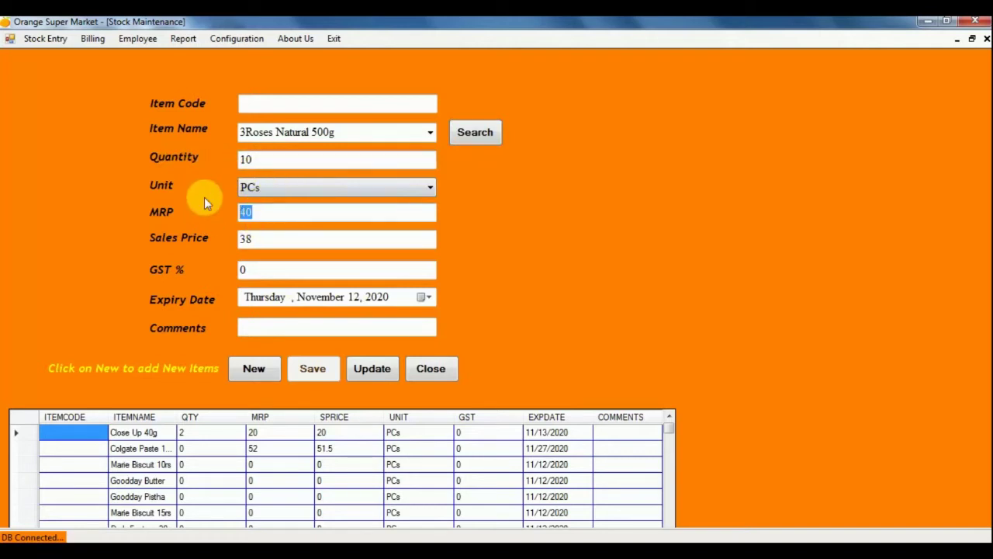
text(50)
drag(251, 239, 240, 243)
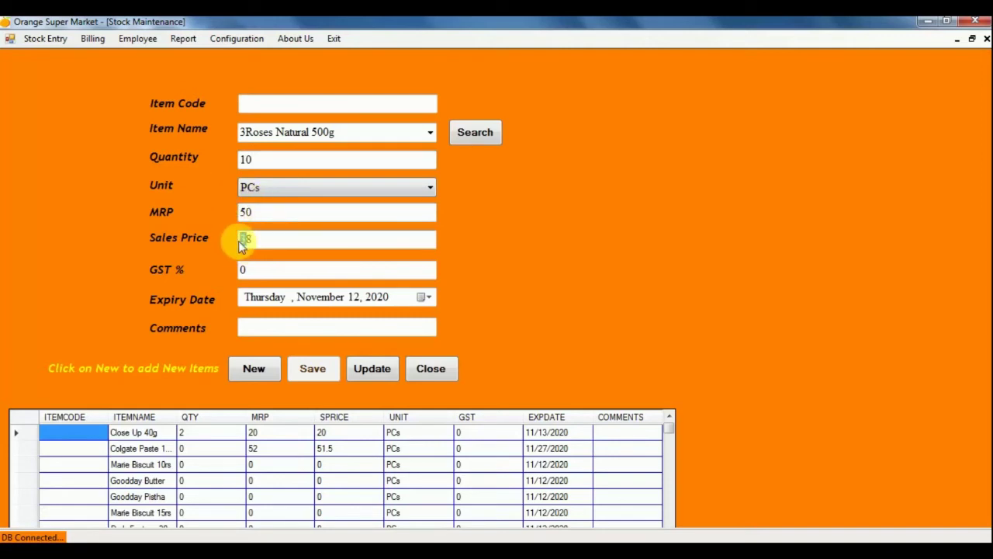
text(48)
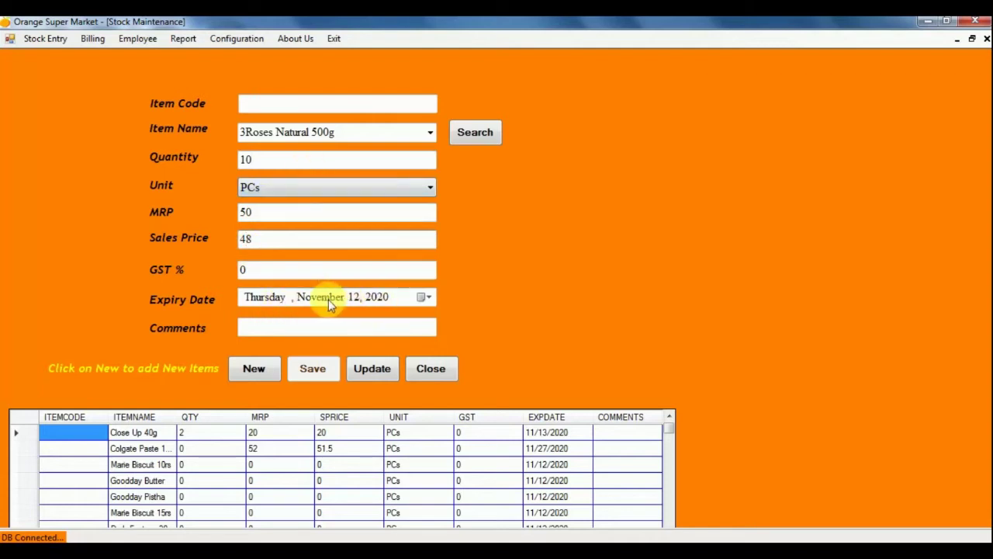
Set the expiry date to September 9, 2022 and update the stock.
click(429, 298)
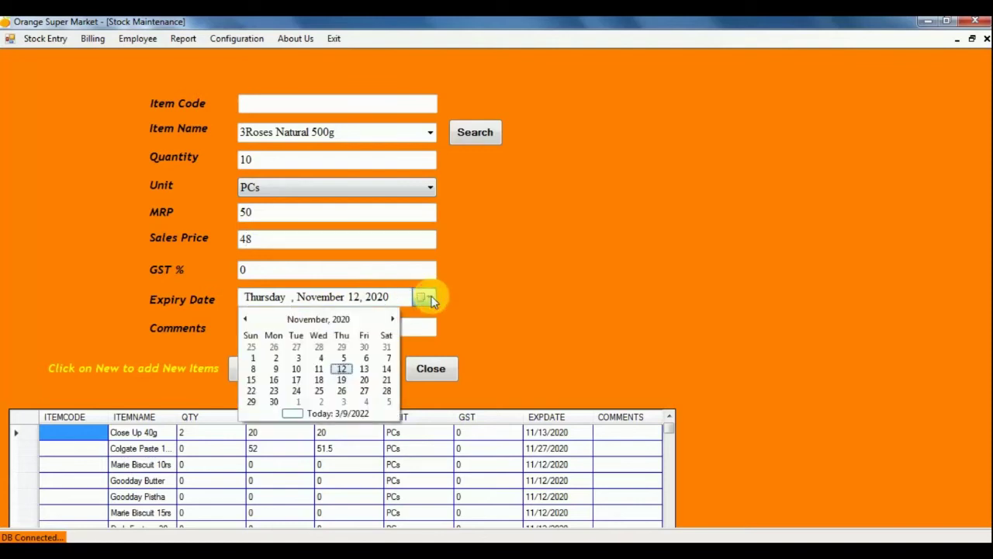
click(350, 318)
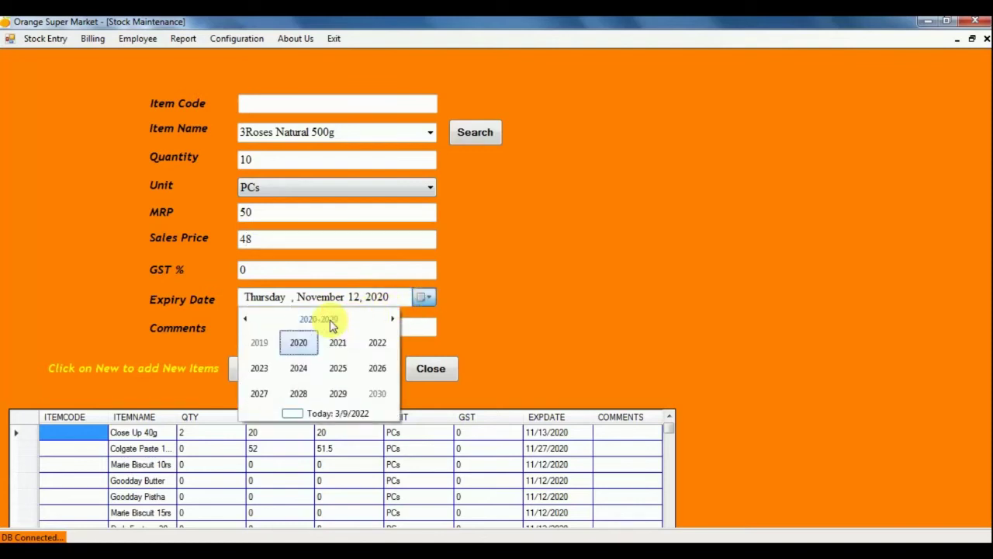
click(371, 345)
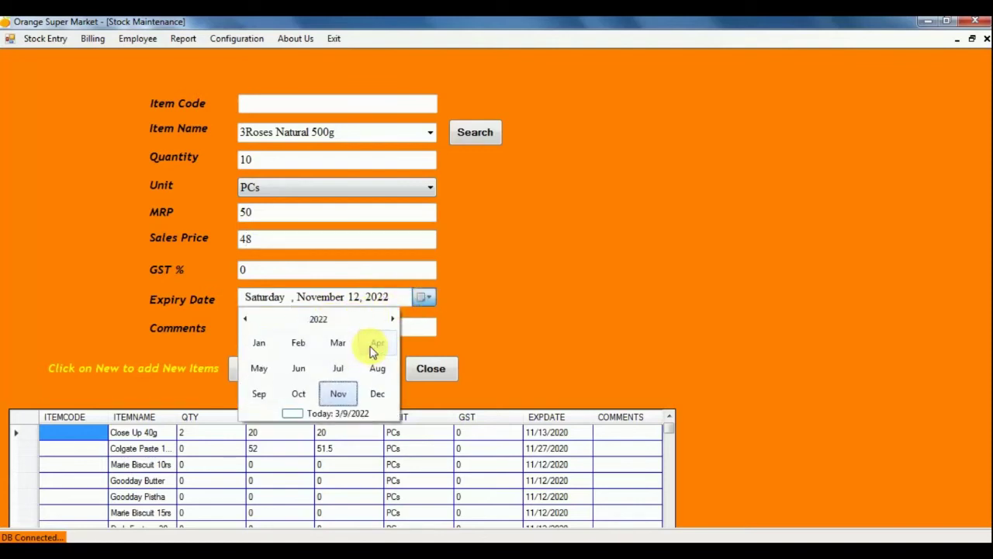
click(261, 394)
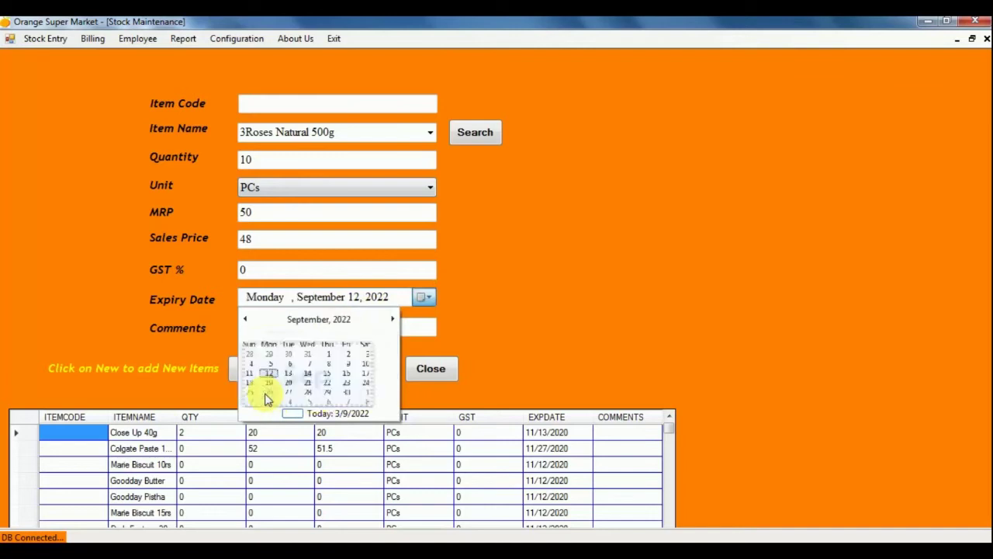
click(362, 363)
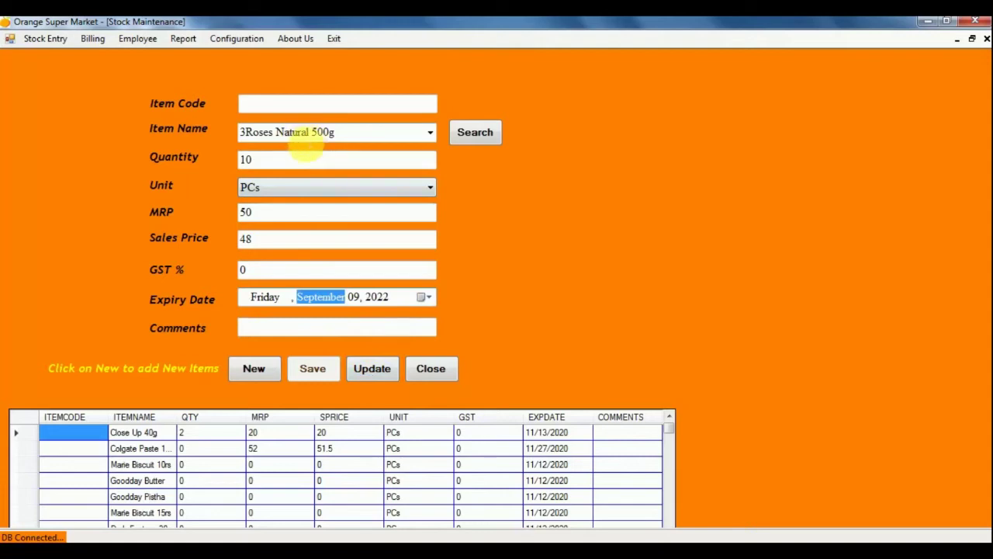
click(314, 370)
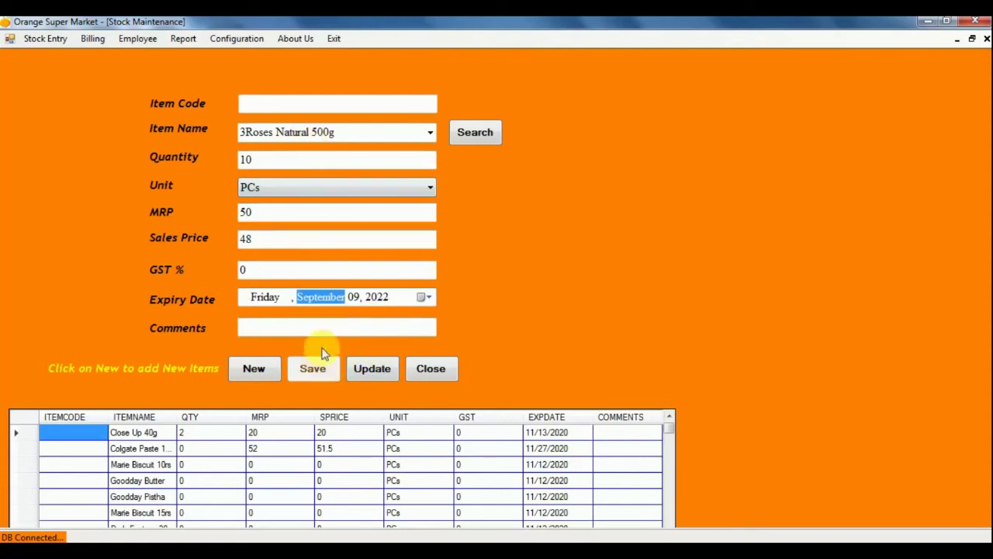
click(364, 371)
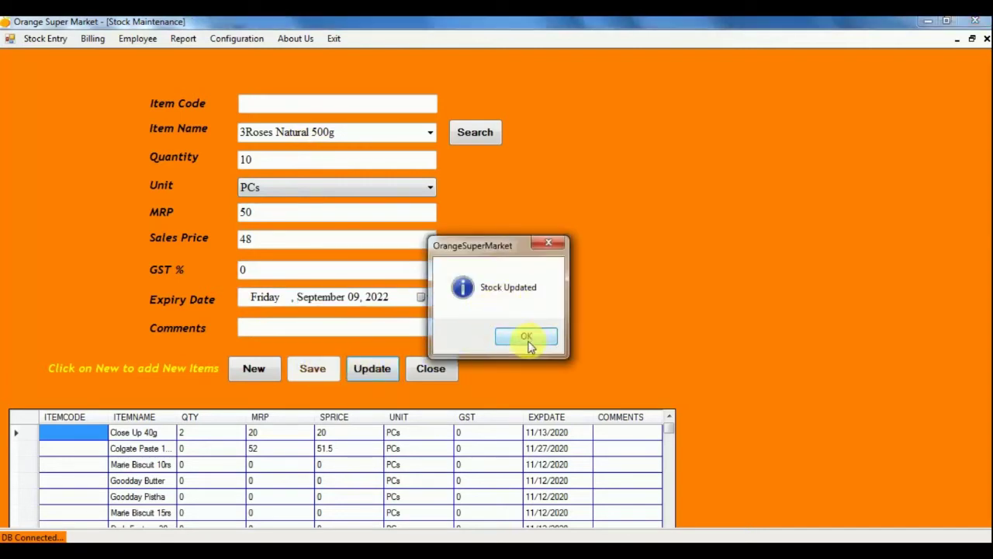
click(526, 336)
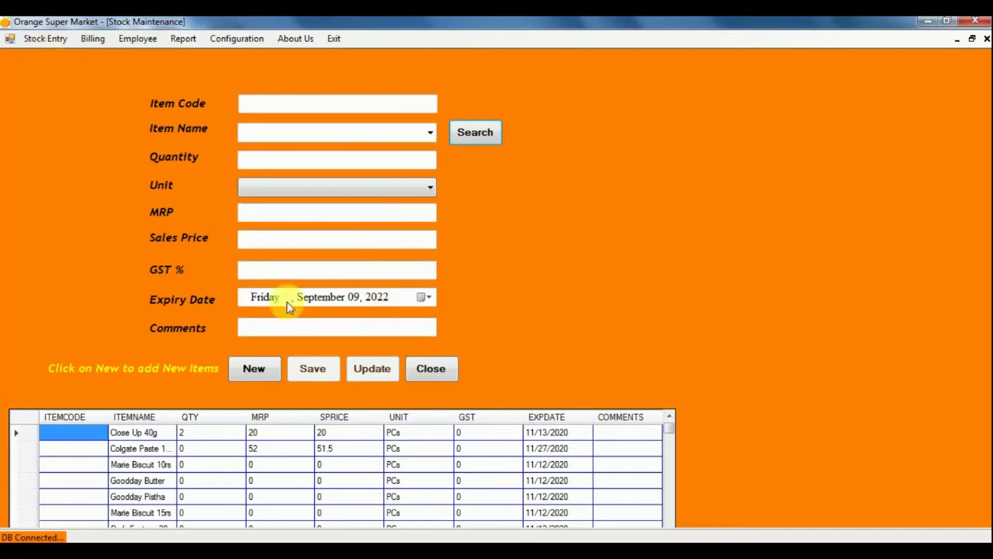
Close Stock Maintenance and start a new invoice in the Bill Generator.
click(434, 373)
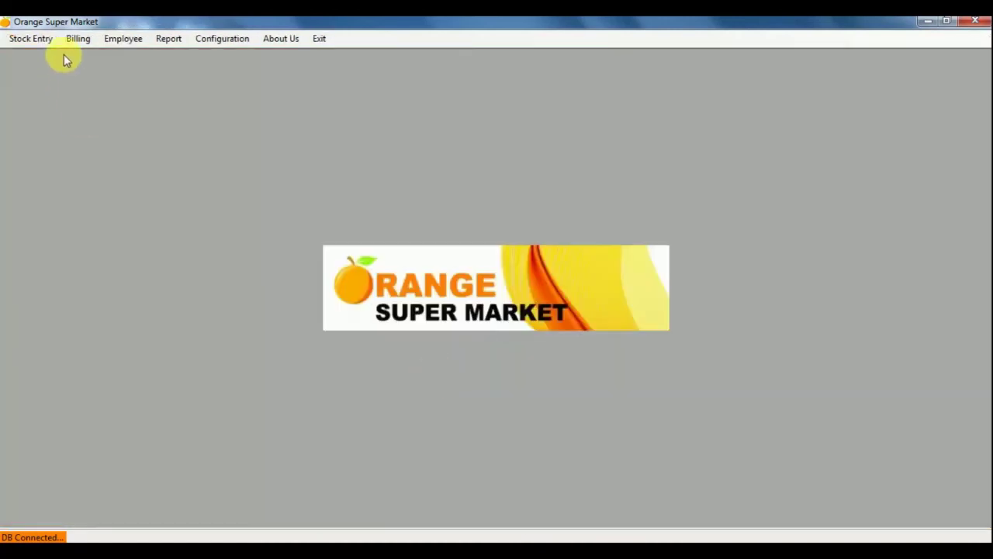
click(77, 40)
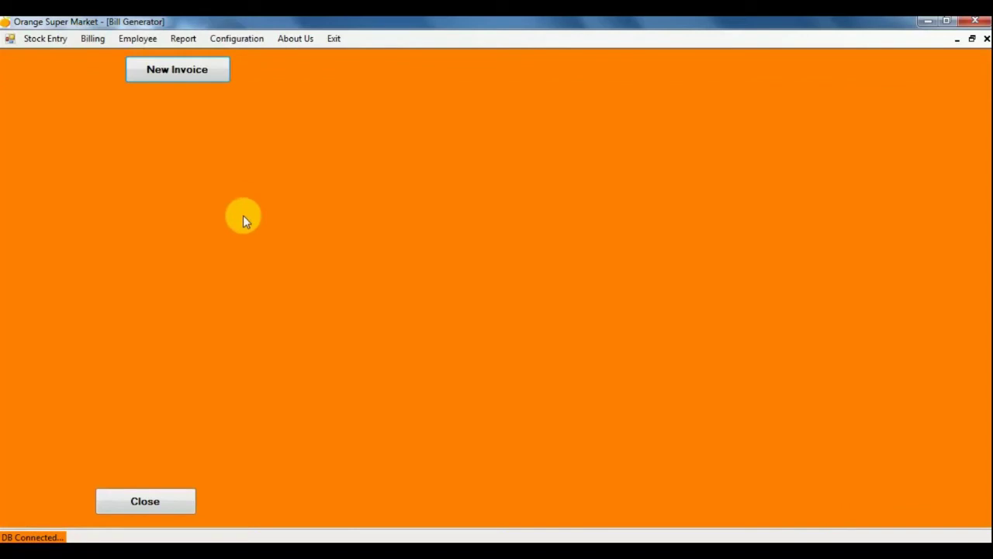
click(186, 74)
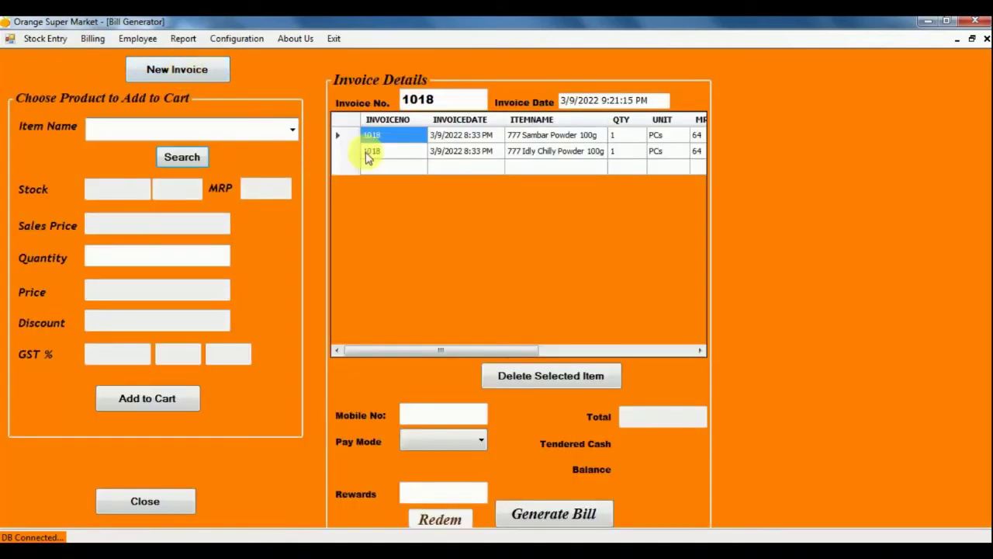
Delete the Sambar Powder and Idly Chilly Powder lines, then reopen the Bill Generator.
click(337, 135)
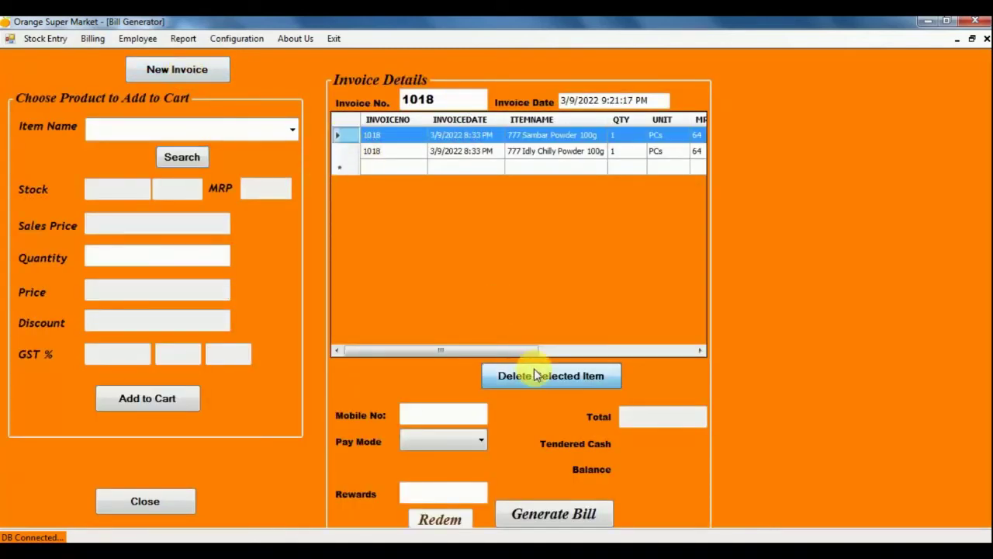
click(536, 375)
click(339, 135)
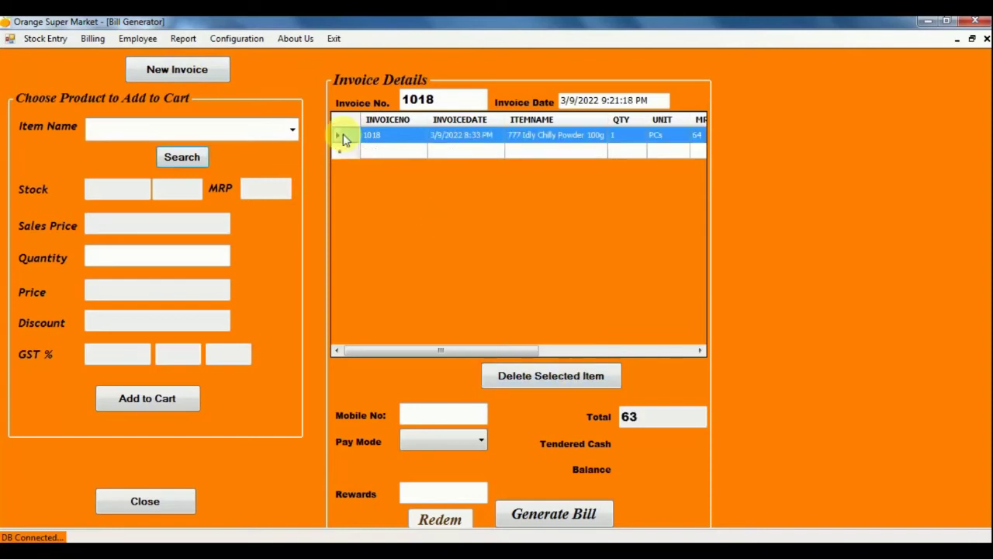
click(539, 376)
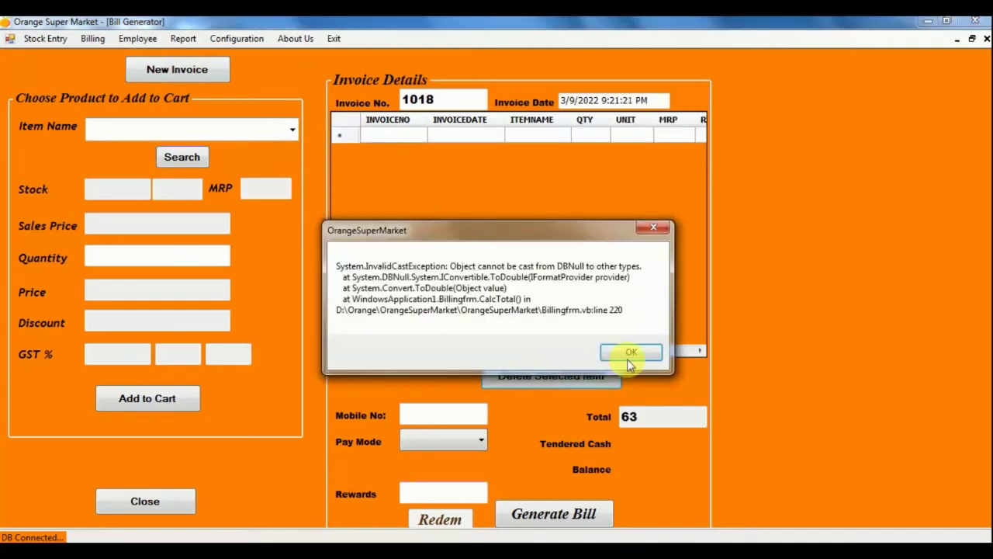
click(631, 353)
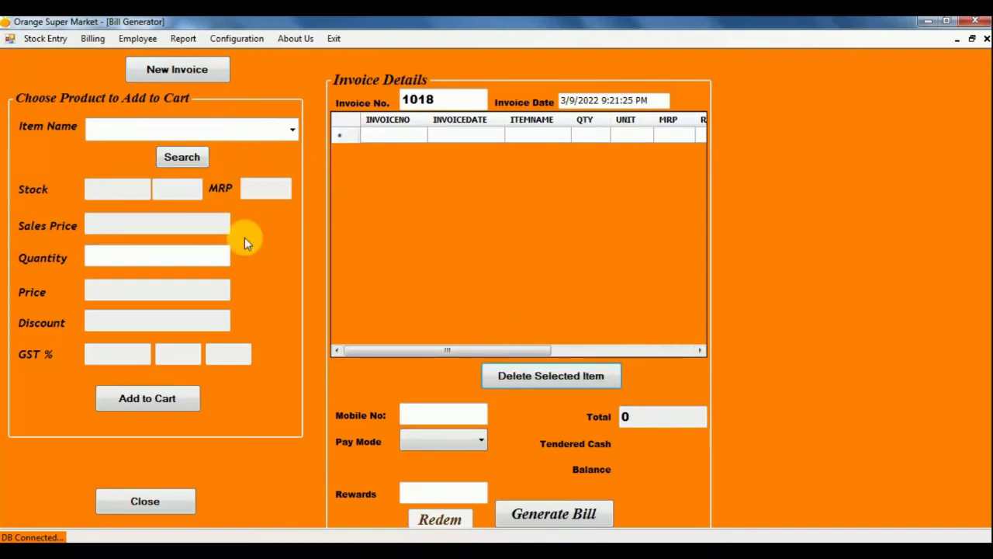
click(133, 498)
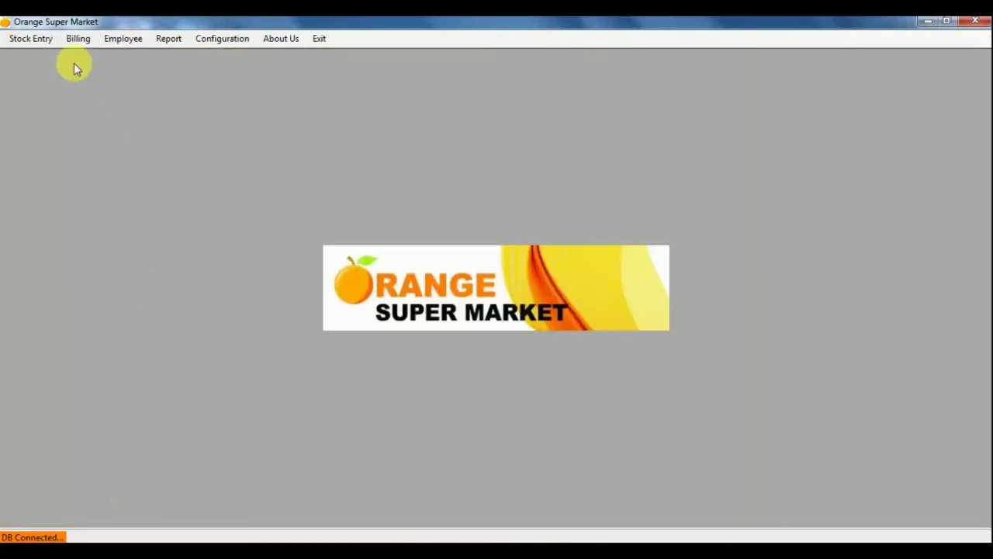
click(78, 43)
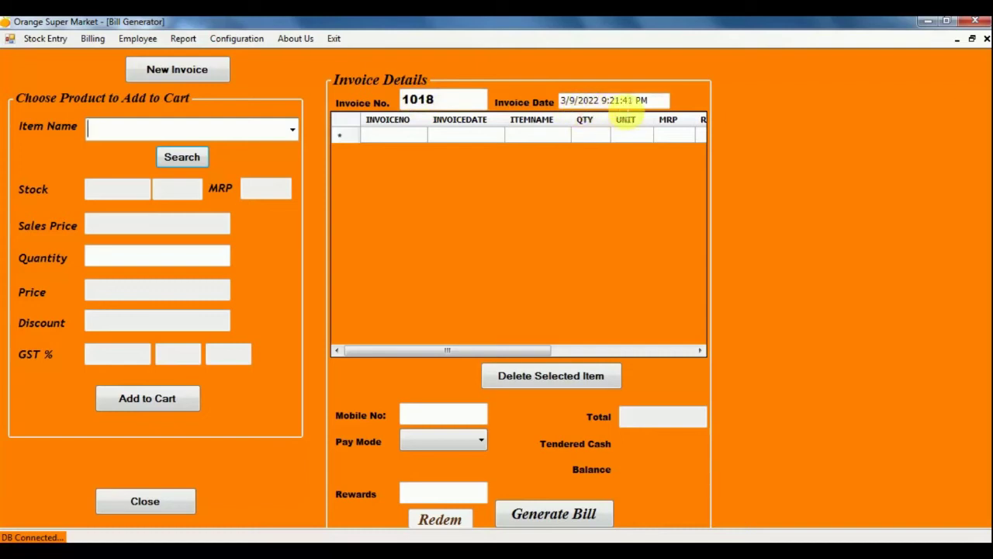
Filter the item names with '3' and select 3Roses Natural 500g.
click(291, 130)
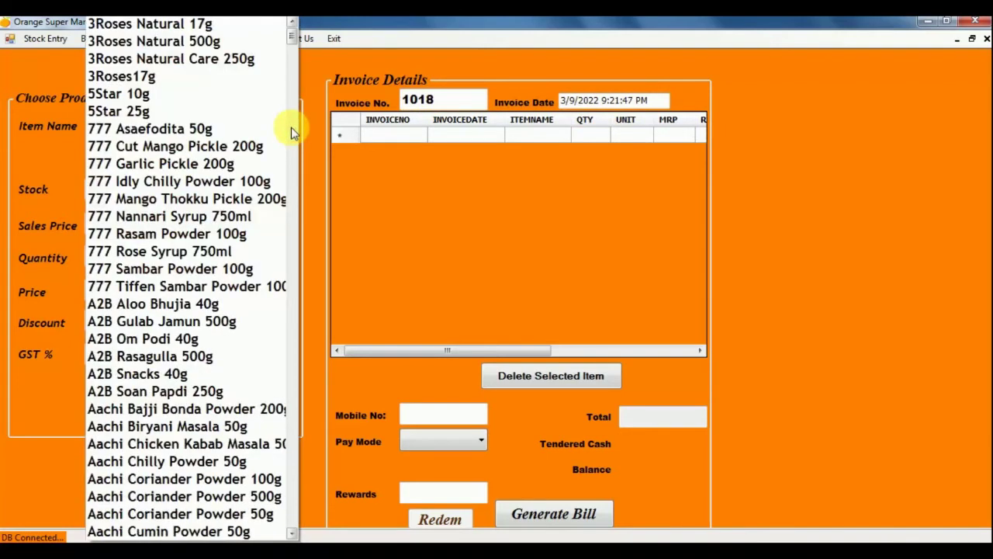
scroll(259, 149, down, 4)
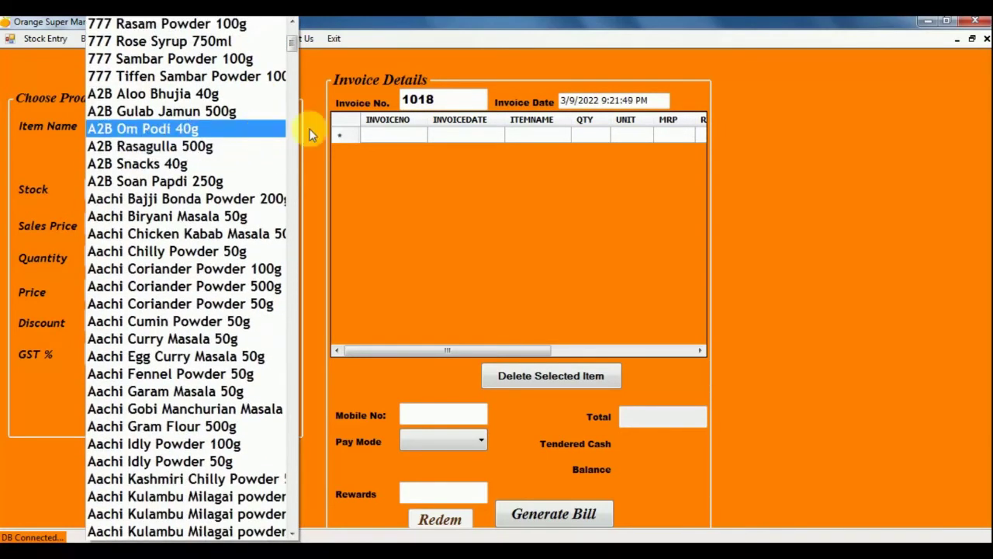
click(304, 157)
text(test)
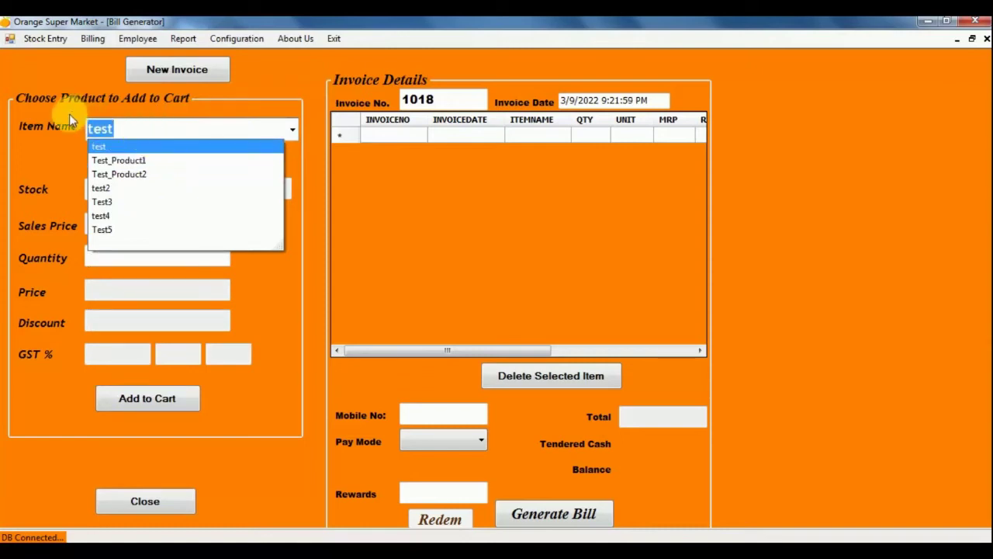
text(te)
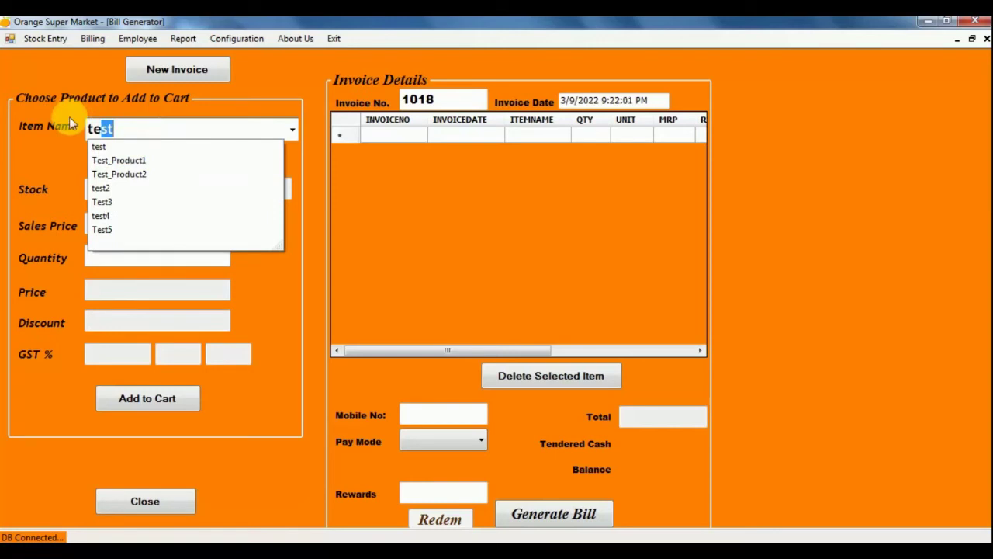
key(BackSpace)
key(BackSpace)
key(BackSpace)
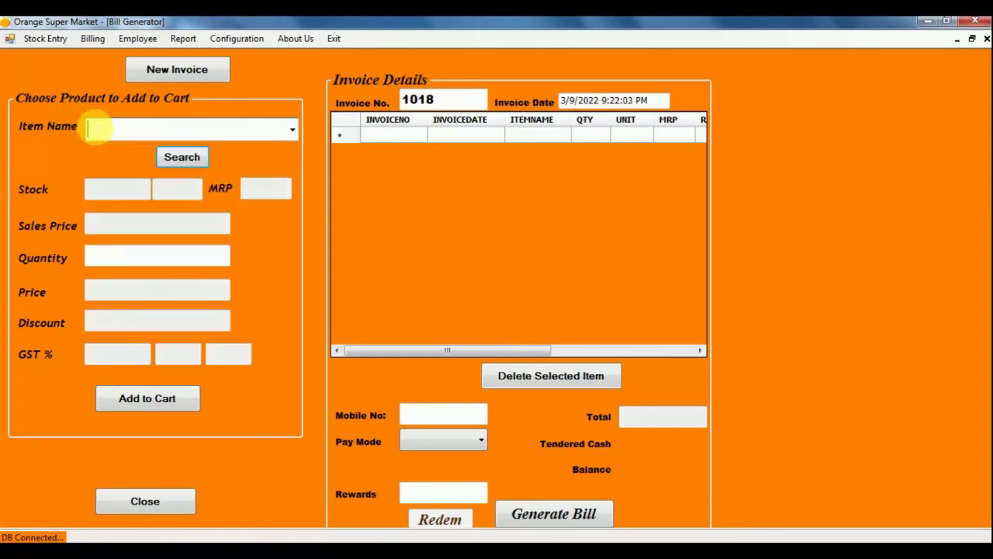
text(a)
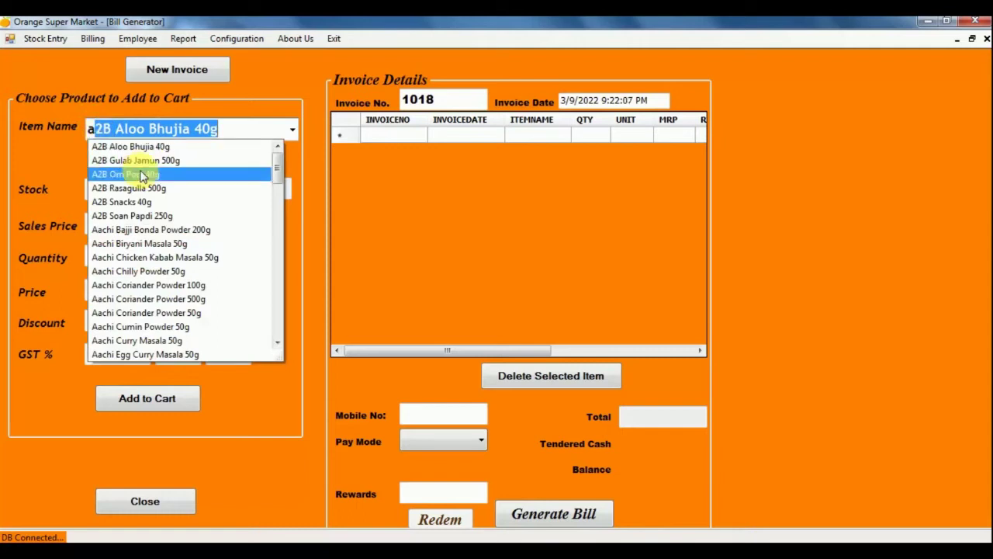
key(BackSpace)
key(BackSpace)
text(s)
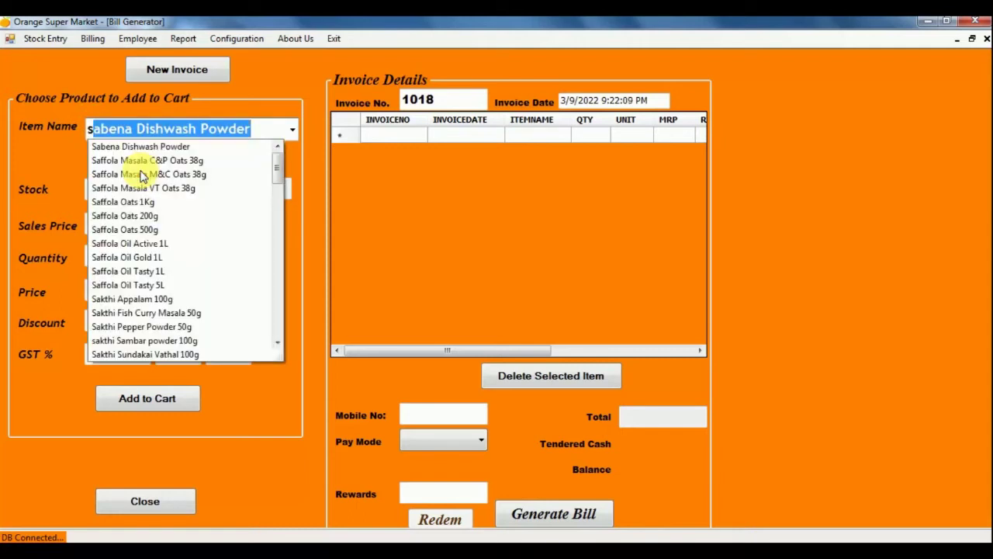
key(BackSpace)
key(BackSpace)
text(3Roses Natural 17g)
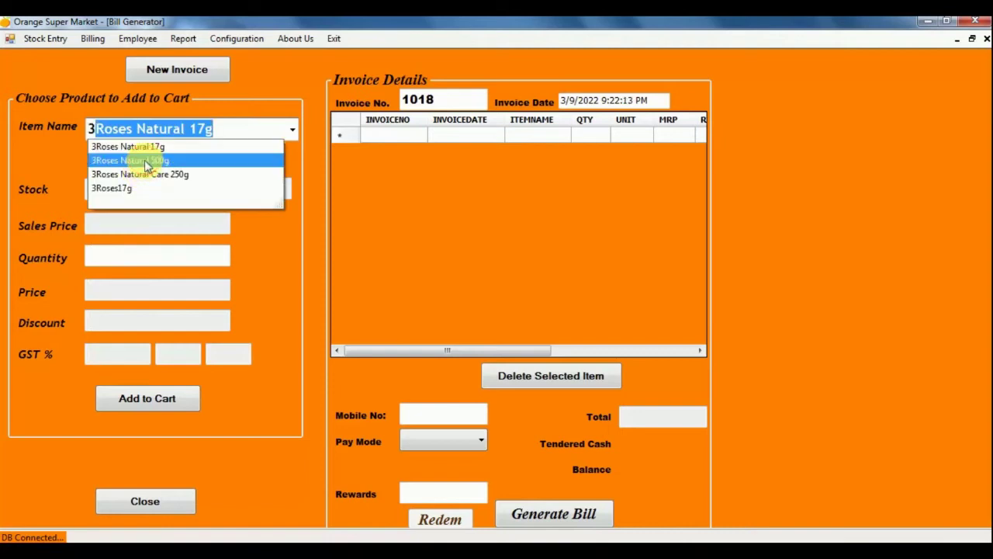
click(144, 159)
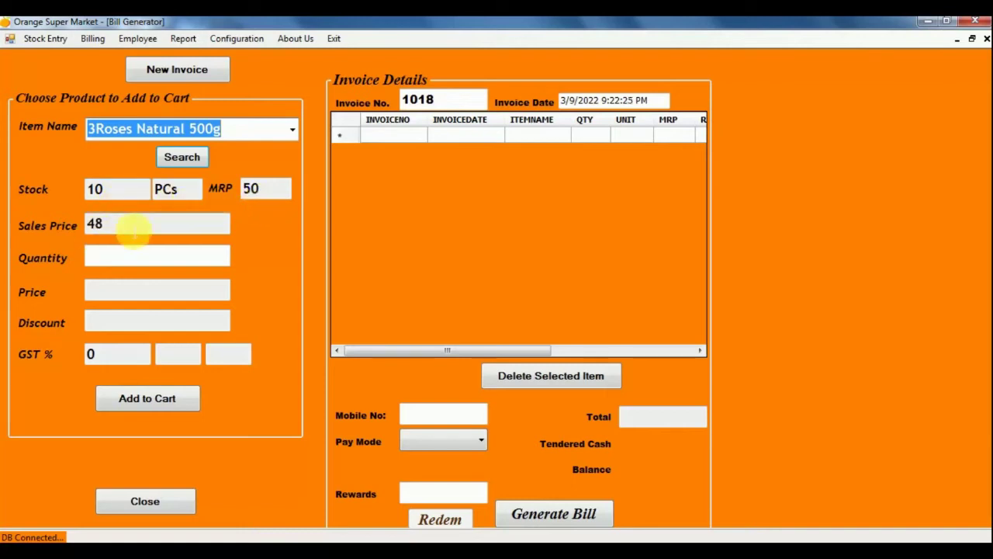
Bill 1 of 3Roses Natural 500g and add it to the cart.
click(122, 257)
text(1)
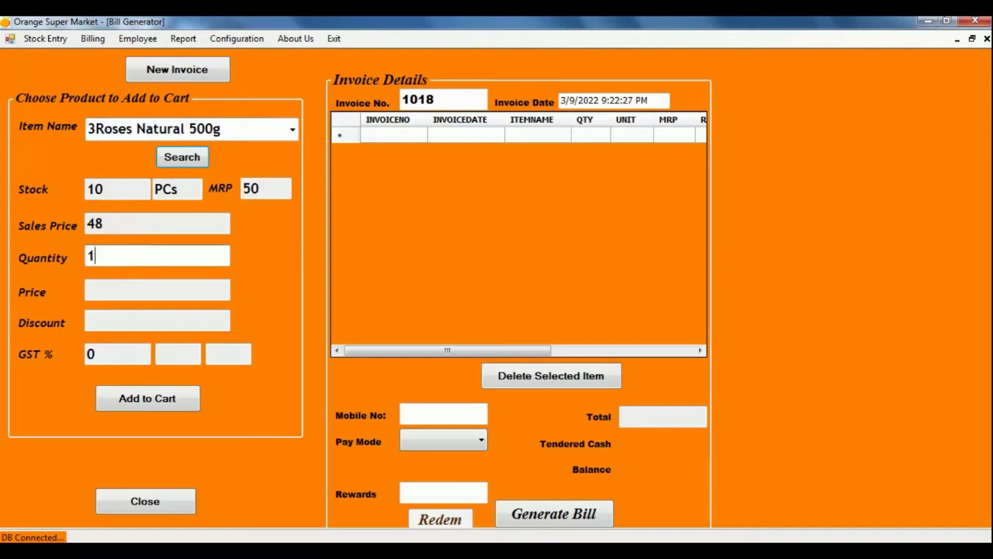
click(134, 289)
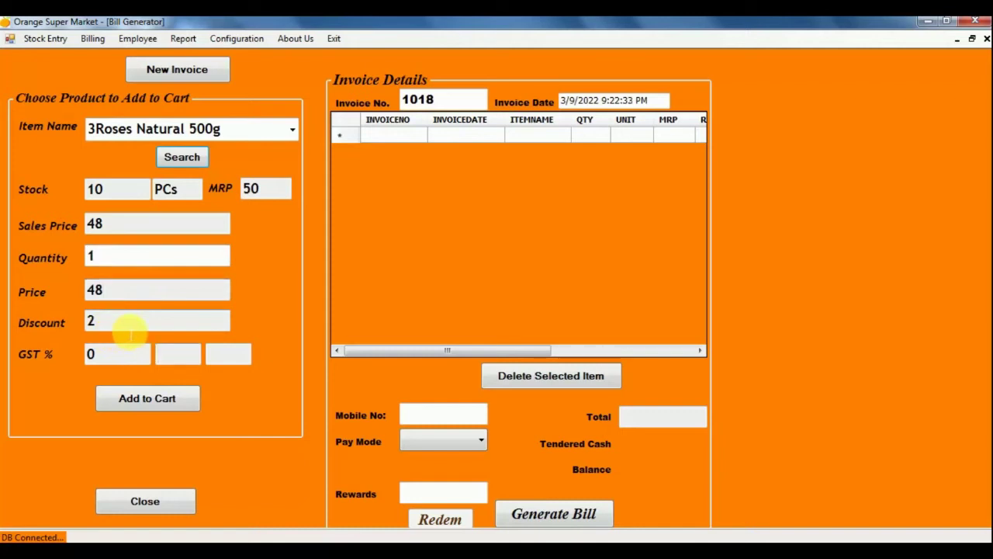
click(157, 401)
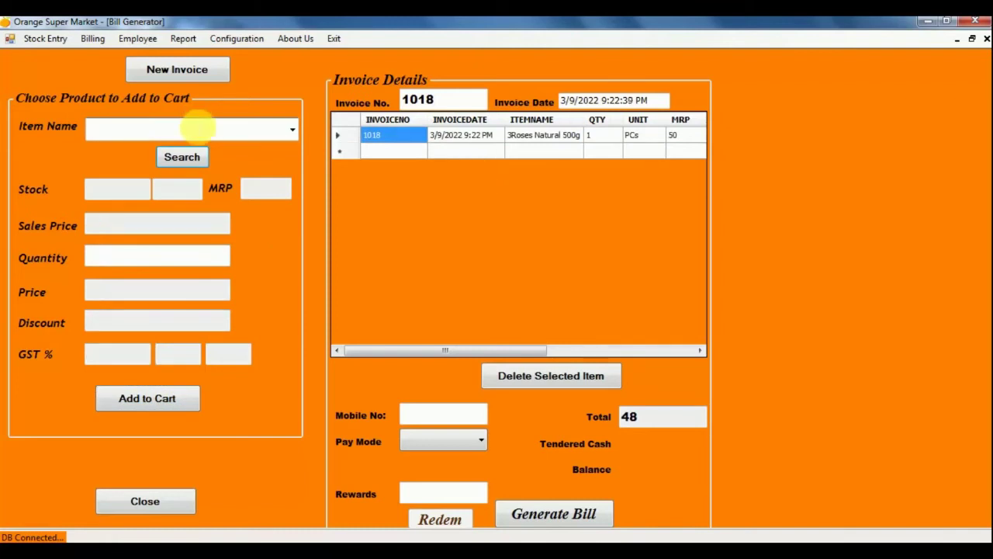
Add 2 of Test_Product1 to the invoice.
text(test)
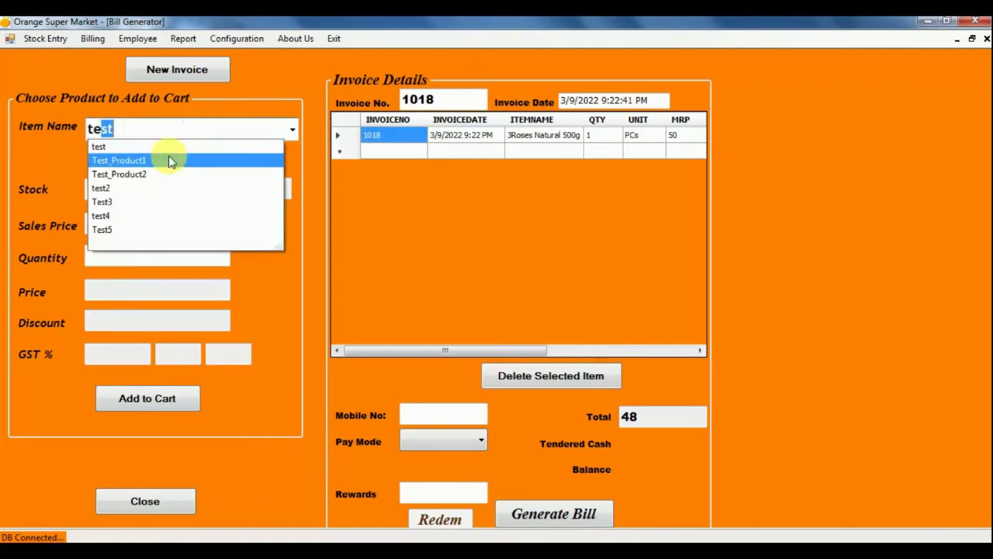
click(170, 160)
click(128, 258)
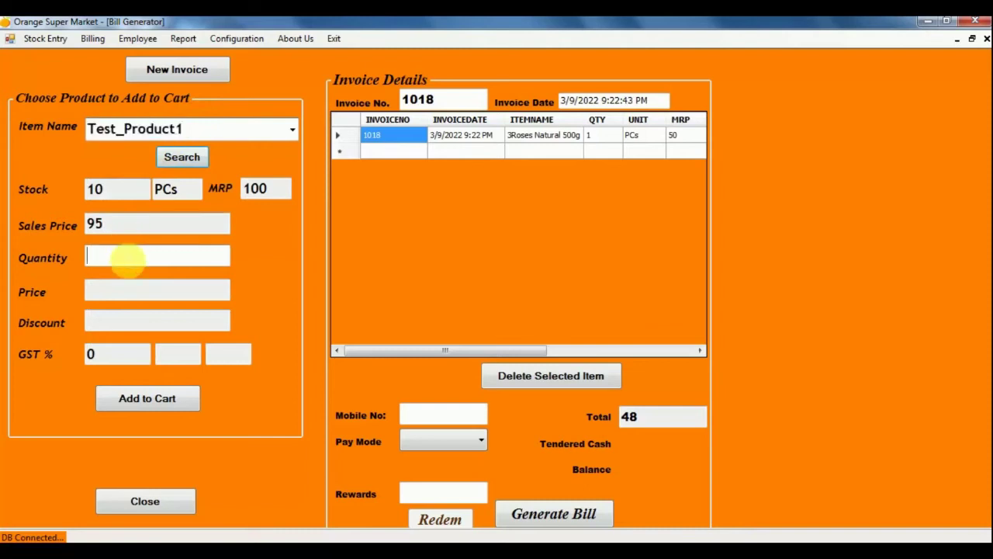
text(1)
key(Return)
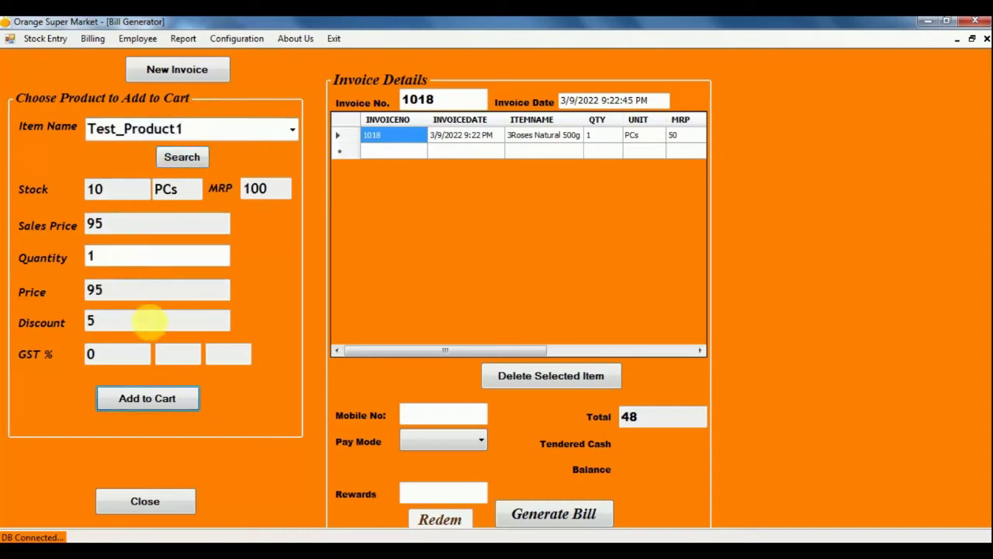
double_click(91, 257)
text(2)
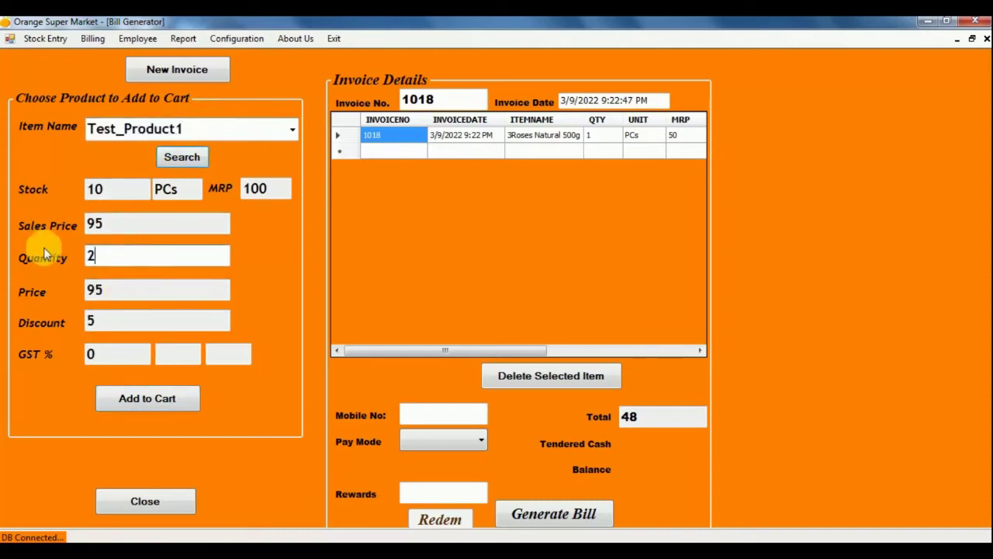
key(Return)
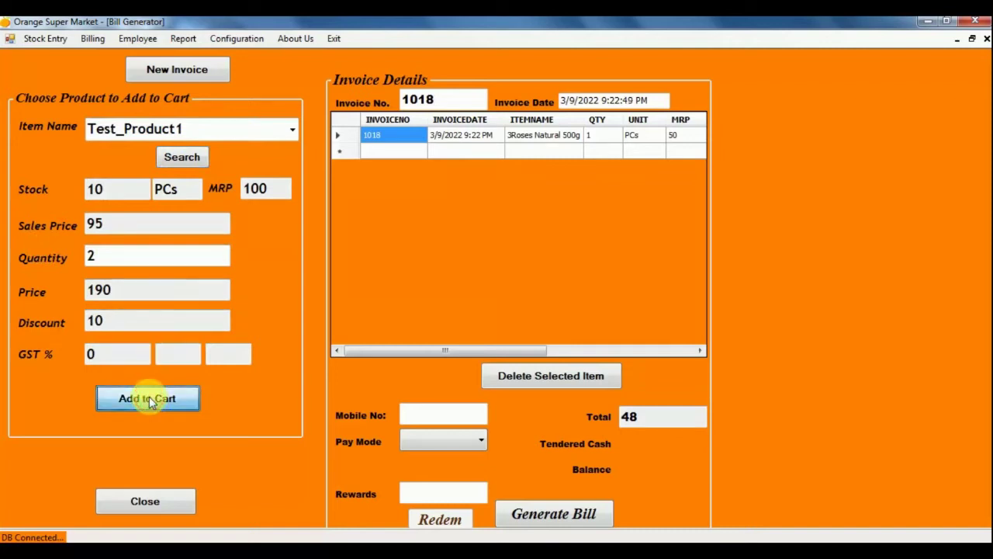
click(147, 399)
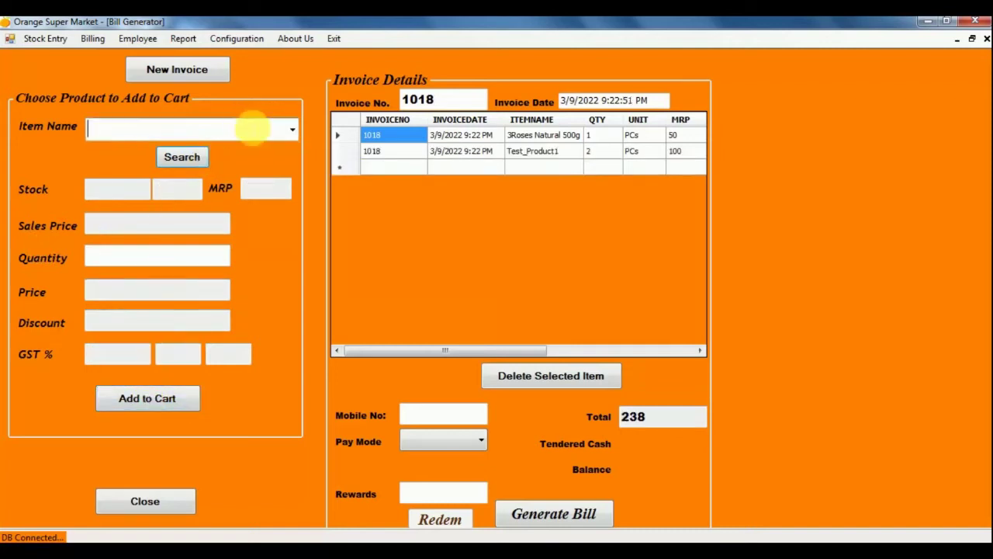
Select Test_Product2, enter quantity .950 (price 95, discount -19) and add it to the cart.
text(test)
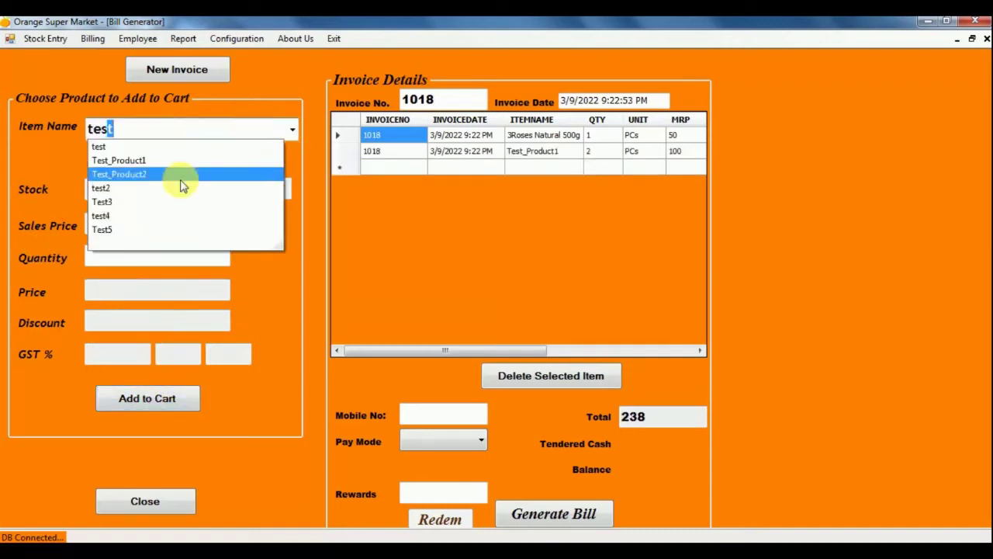
click(181, 180)
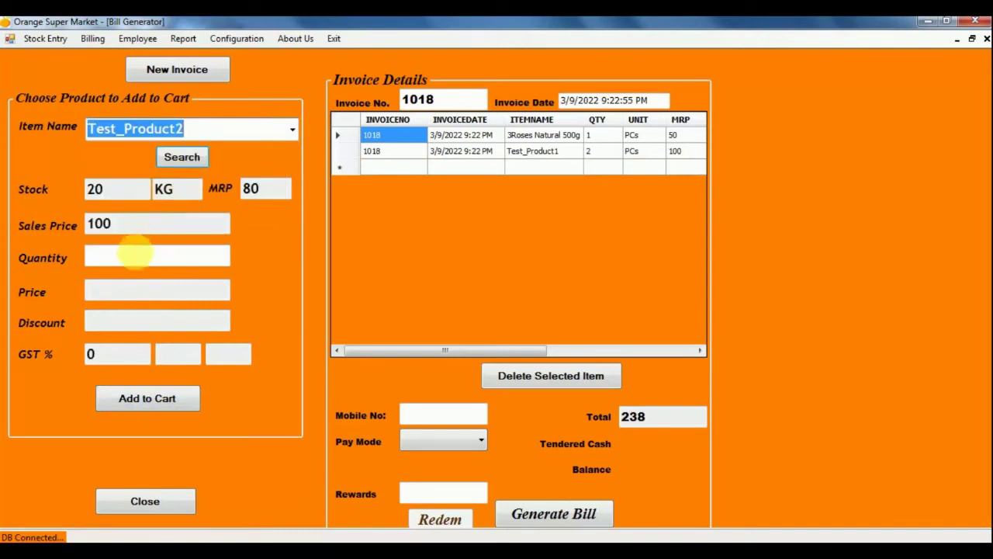
click(139, 258)
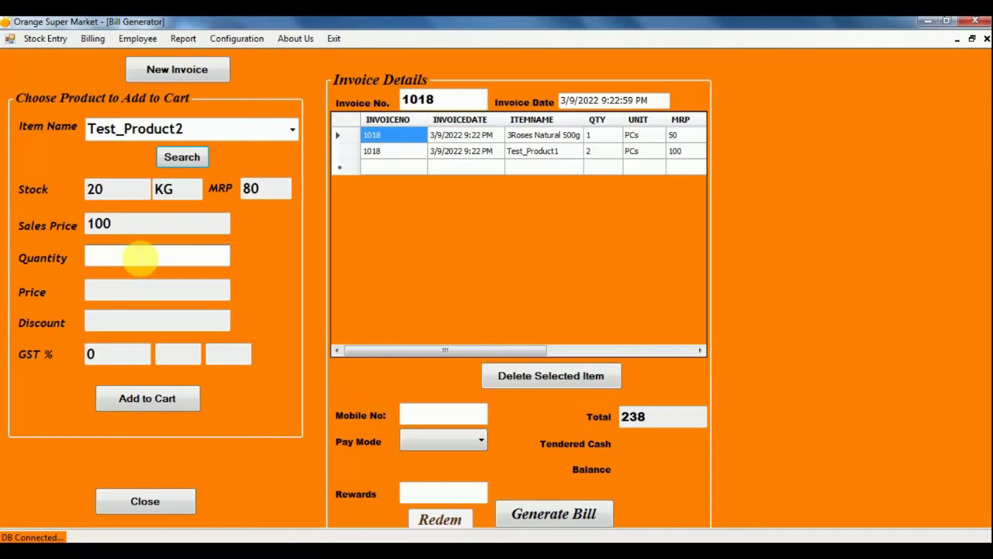
text(.)
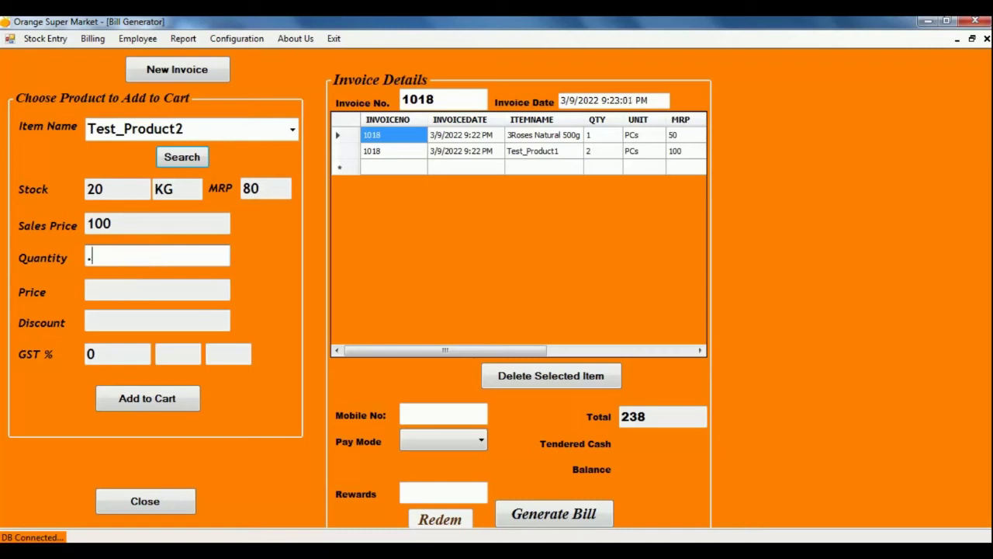
text(950)
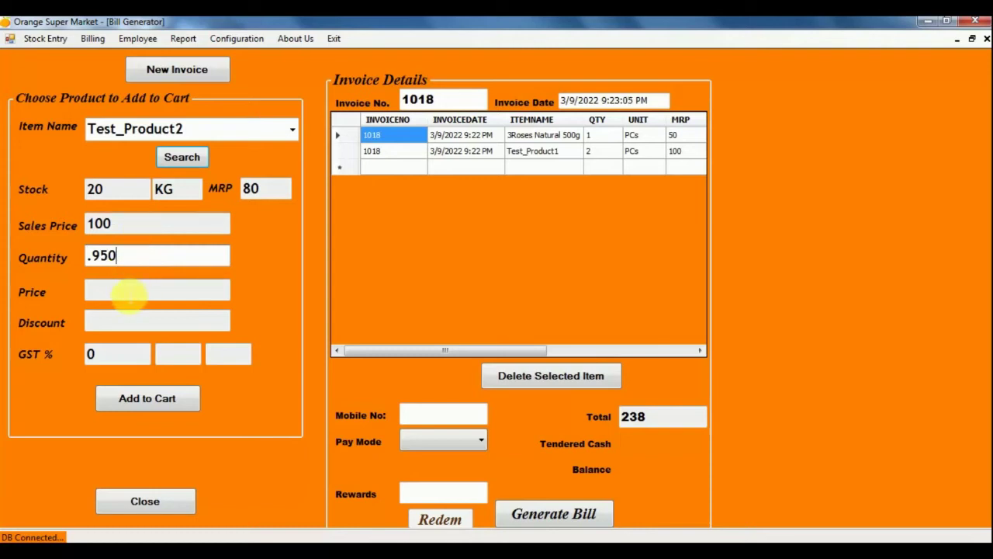
key(Tab)
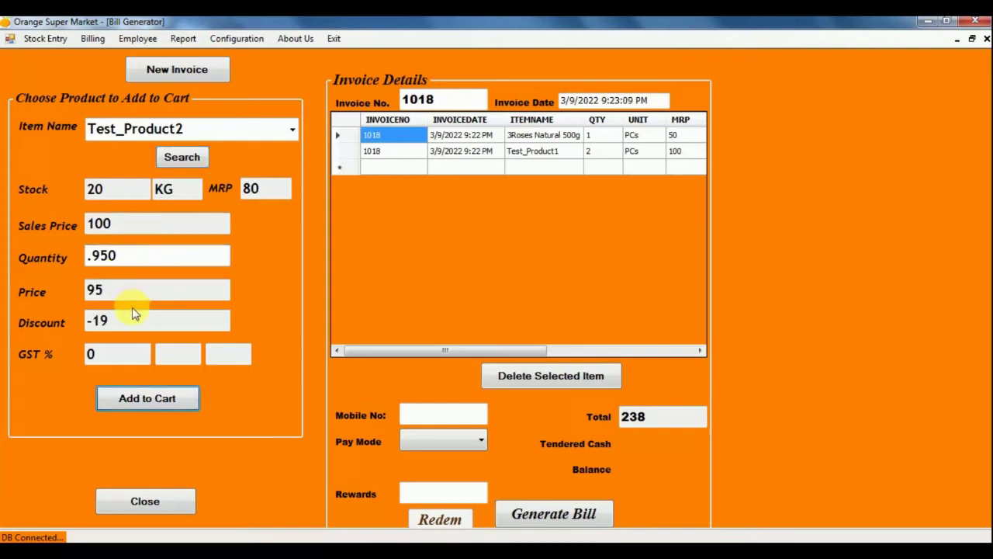
key(Tab)
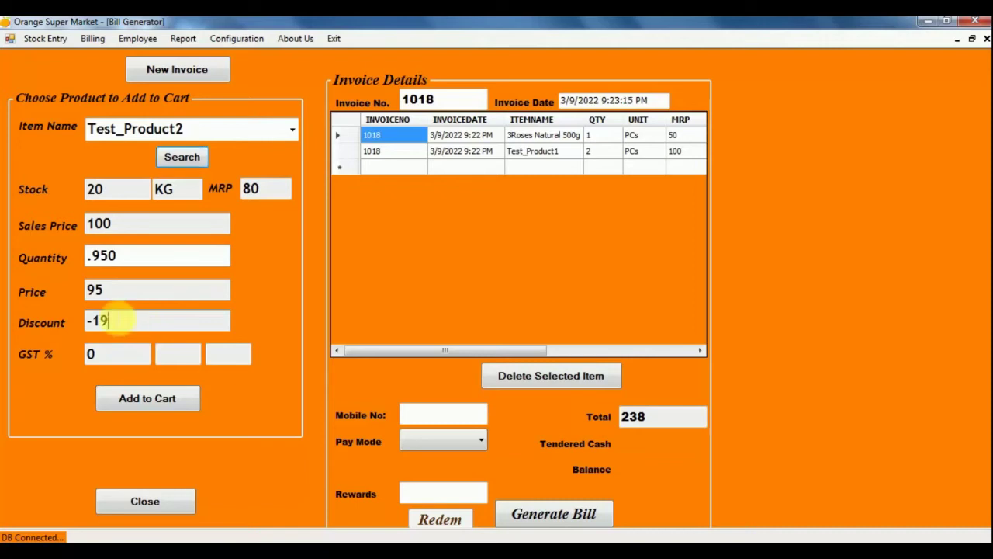
drag(115, 317, 51, 322)
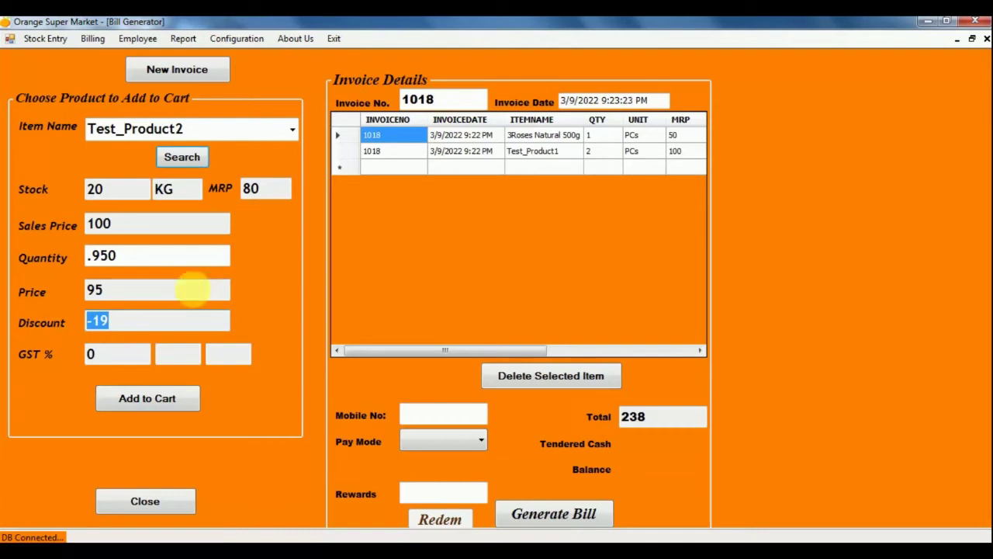
key(Tab)
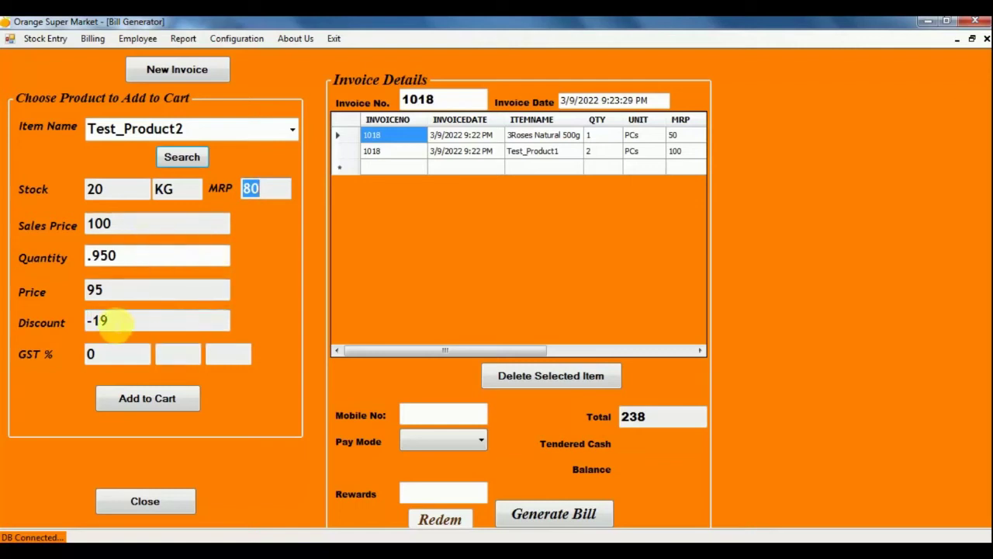
drag(111, 322, 77, 322)
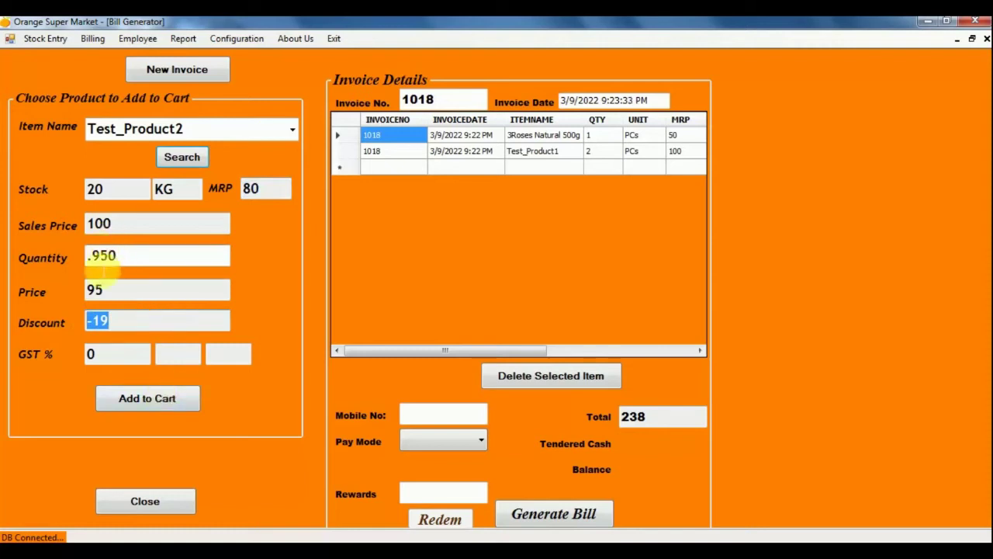
drag(142, 264, 67, 250)
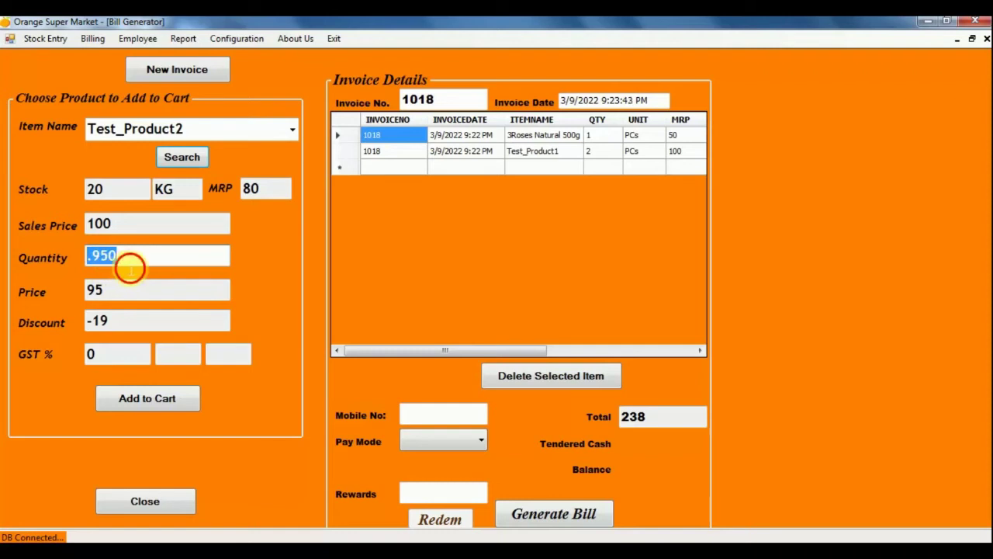
click(126, 266)
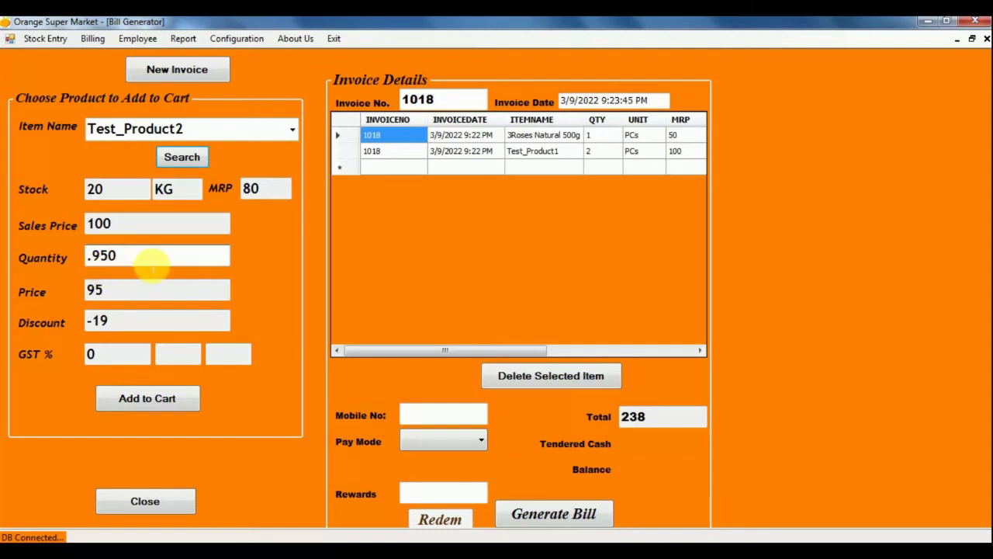
click(148, 400)
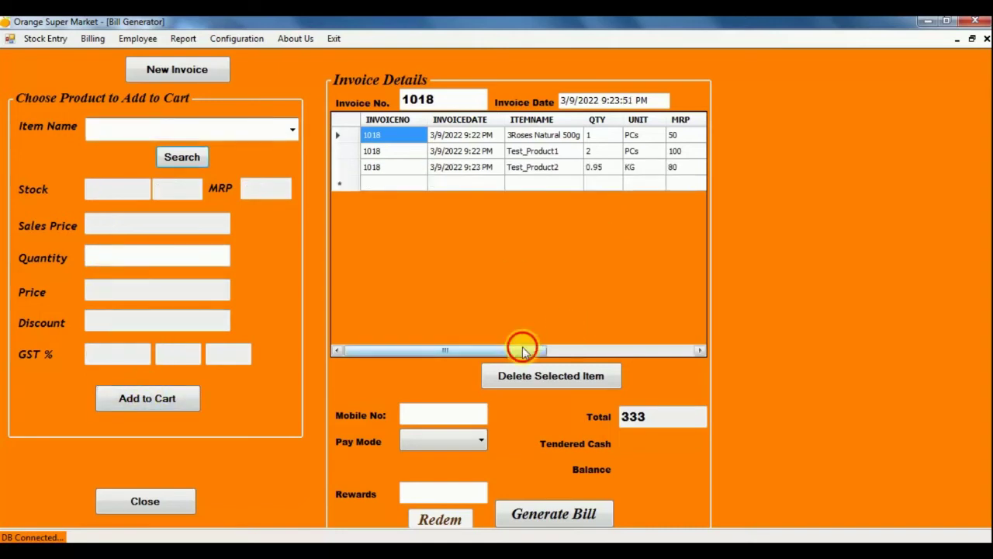
Scroll the invoice grid right to check rate, price and discount, then back left.
drag(523, 347, 661, 344)
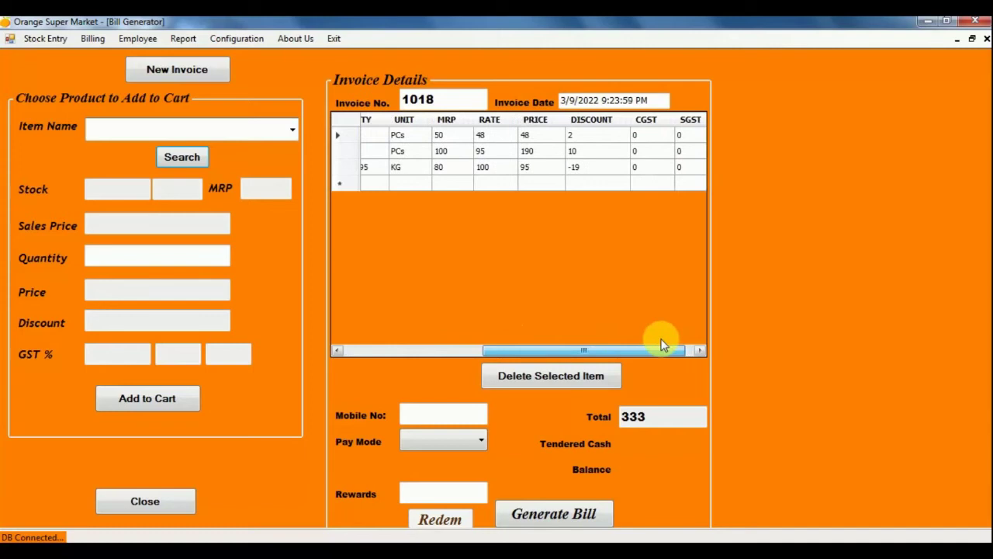
drag(662, 344, 647, 346)
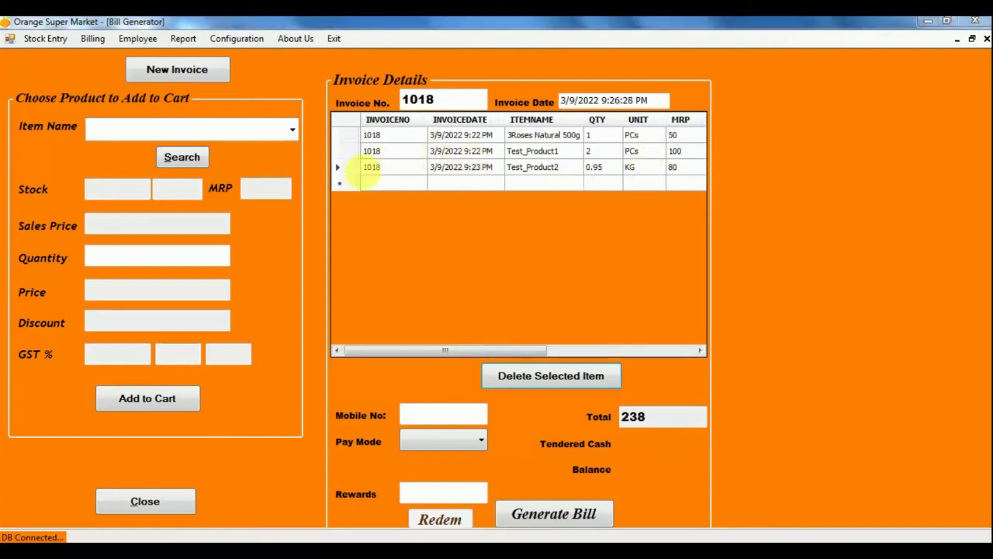
Replace the Test_Product2 line with 0.25 KG of Test_Product2.
click(350, 168)
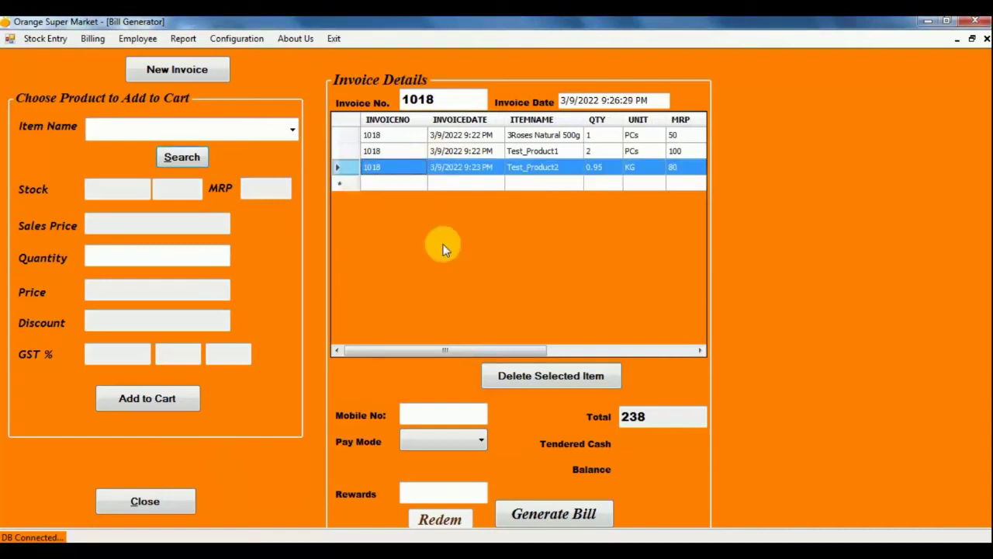
click(548, 375)
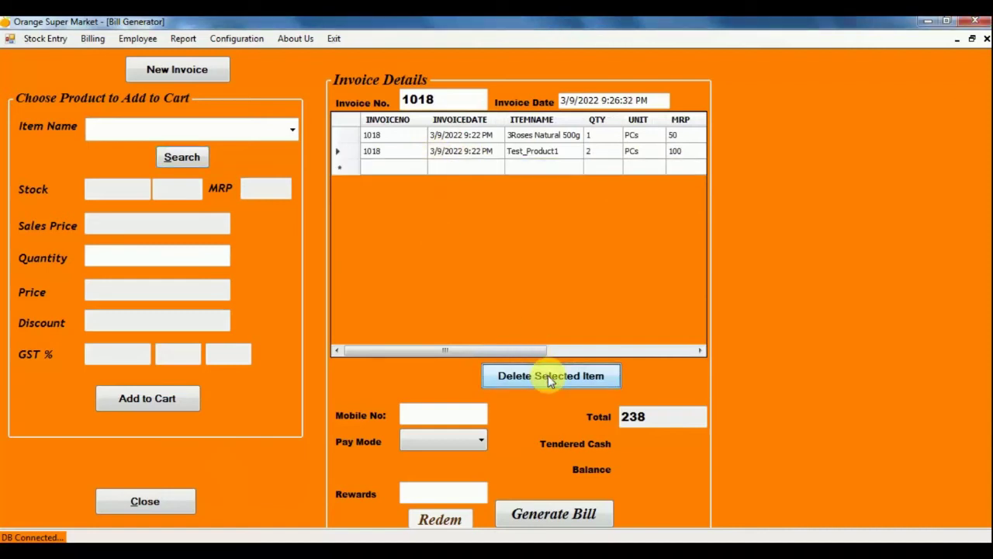
click(225, 126)
text(te)
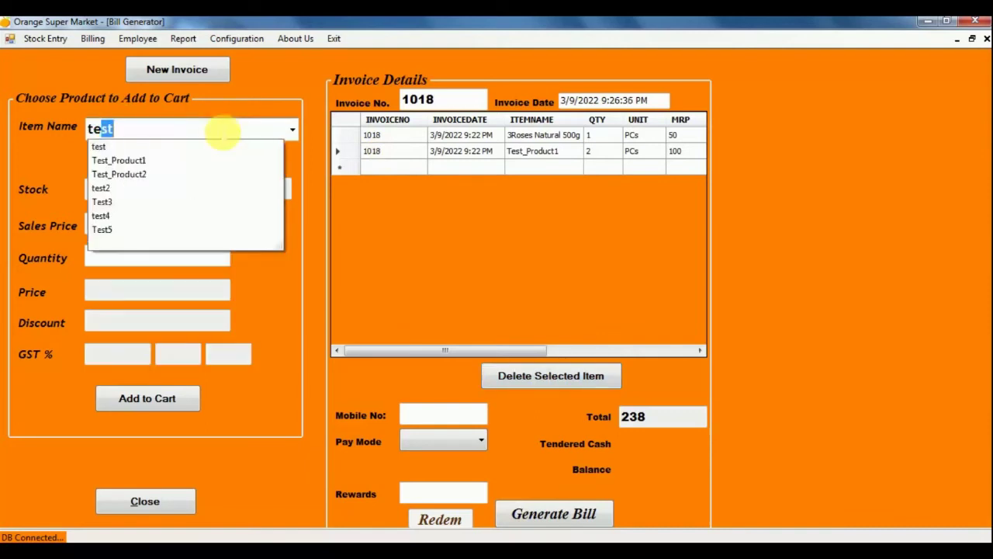
click(188, 173)
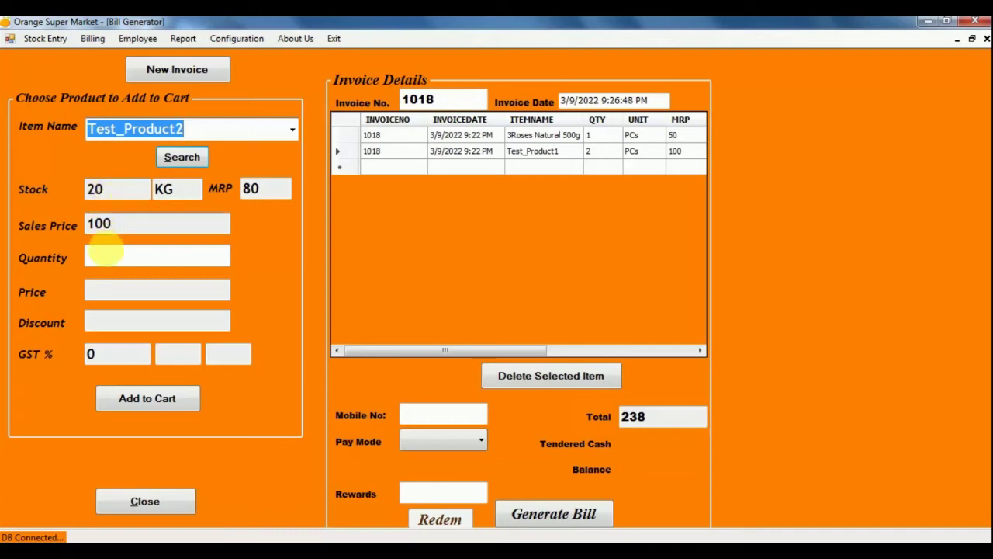
click(109, 255)
text(.2)
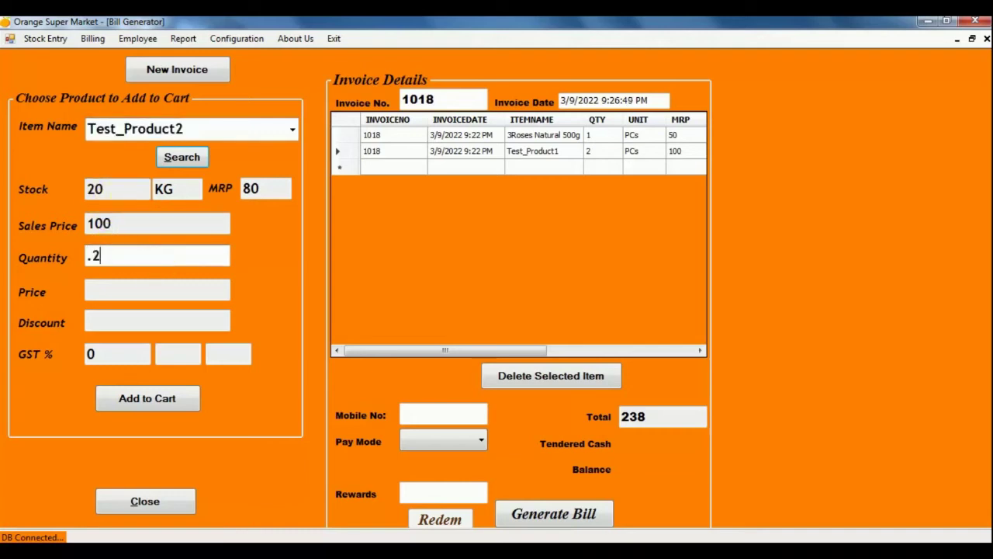
text(50)
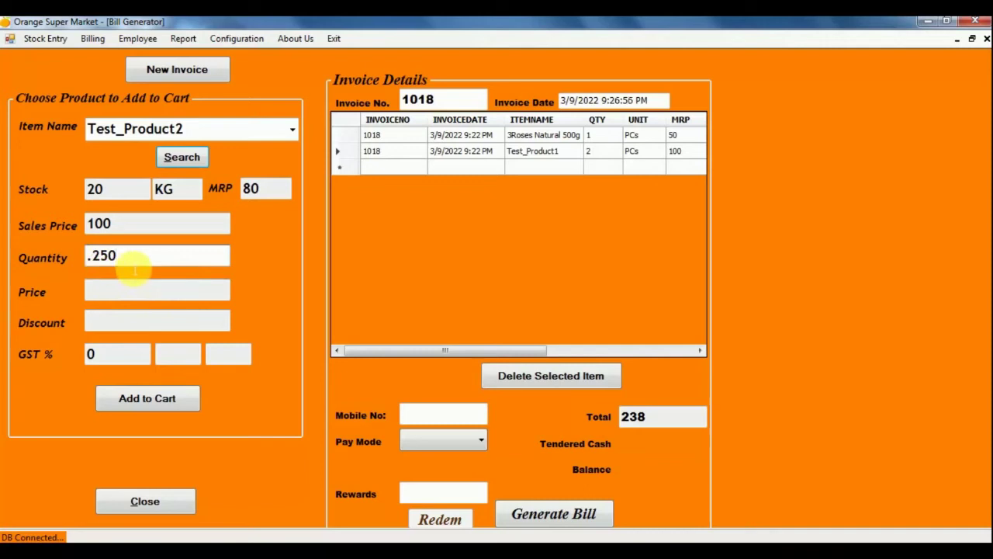
click(149, 298)
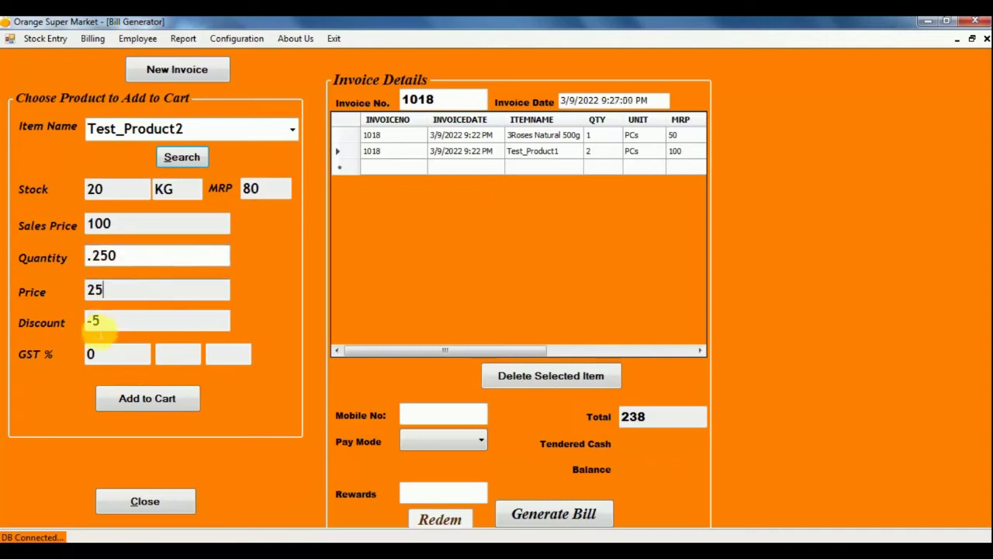
click(149, 401)
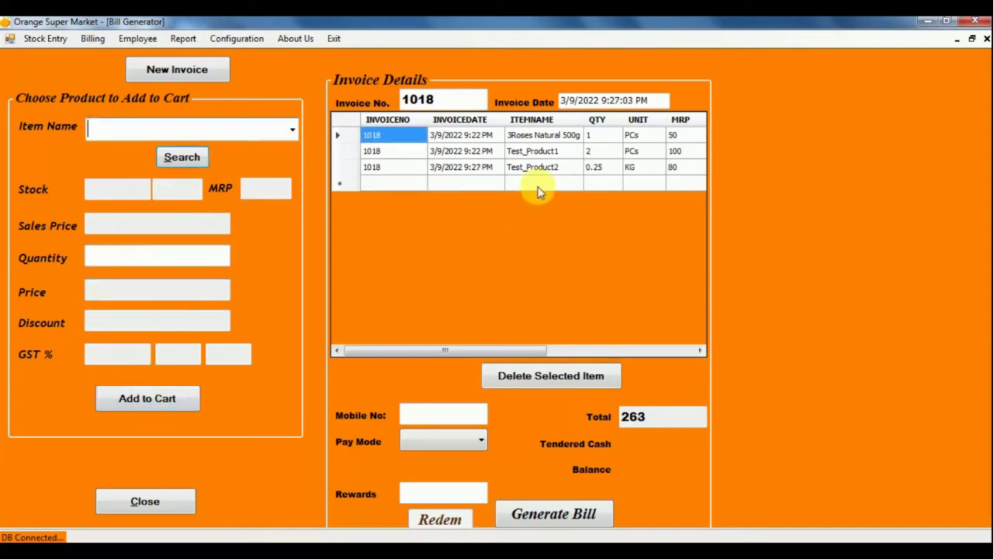
Check the Test_Product2 line's quantity, rate and price in the invoice grid.
drag(487, 351, 557, 347)
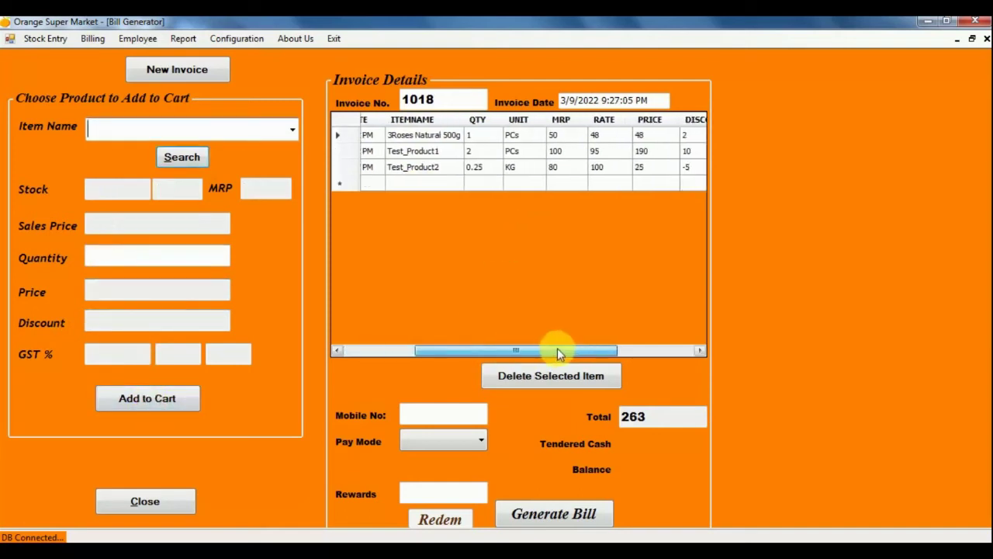
click(490, 169)
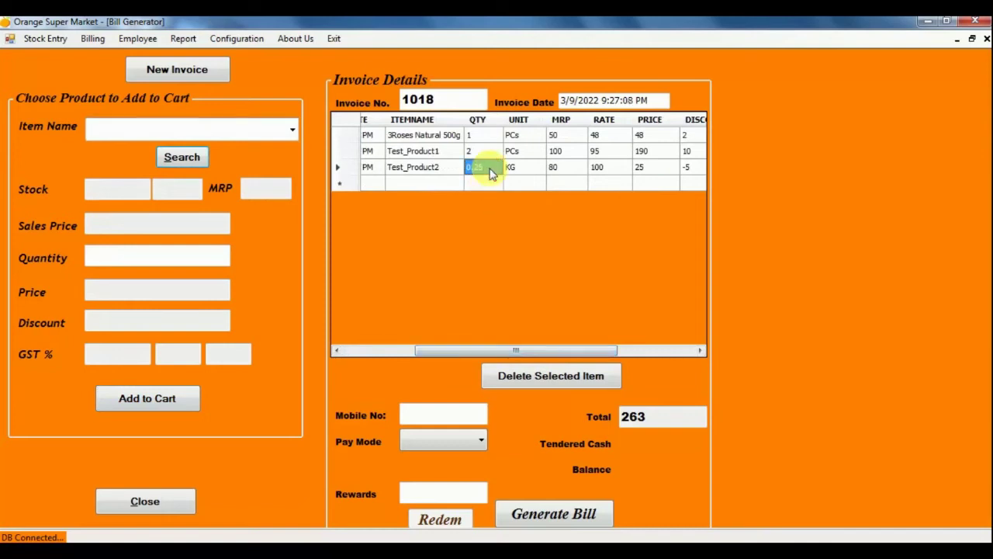
click(607, 175)
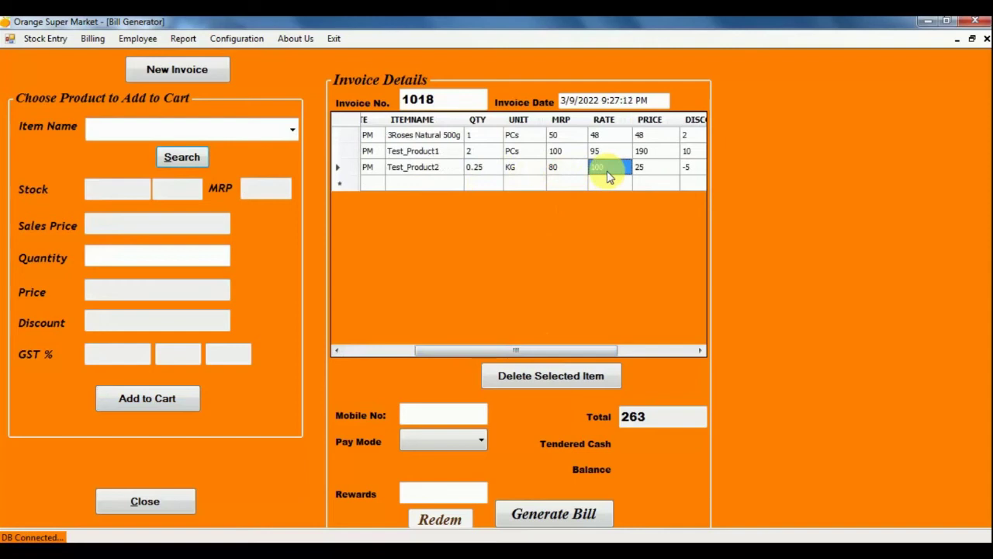
click(483, 172)
click(644, 172)
drag(604, 350, 487, 345)
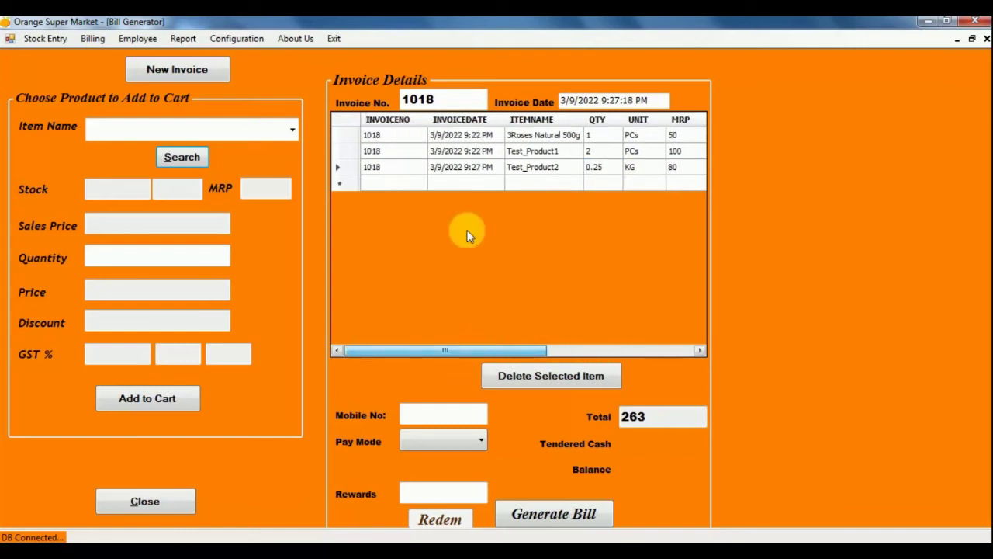
Add a second 0.25 KG line of Test_Product2 to the cart.
click(176, 130)
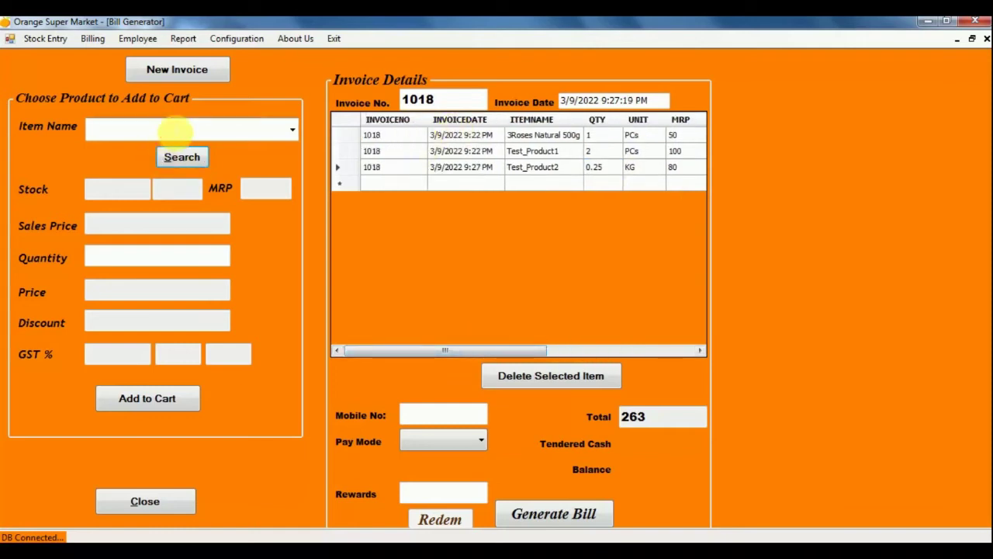
text(test)
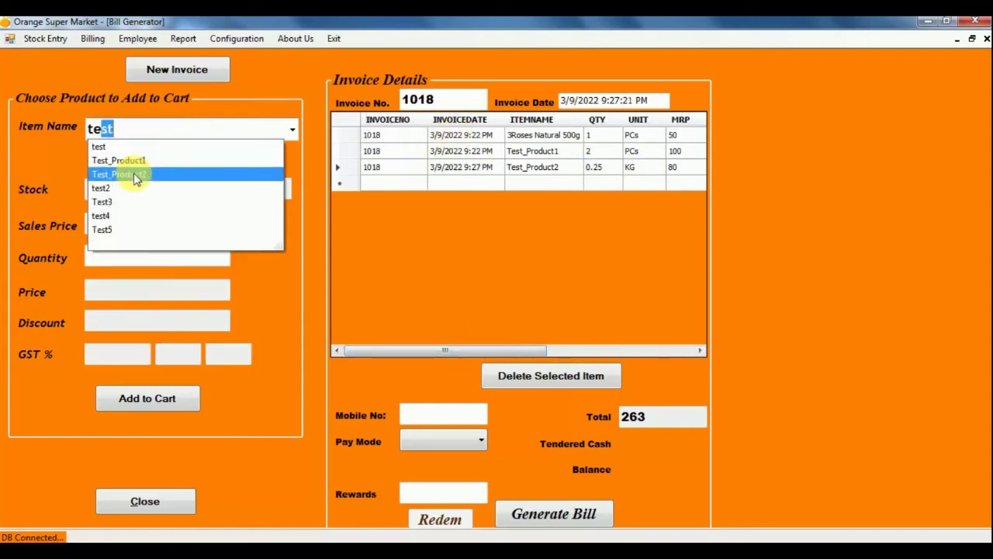
click(136, 176)
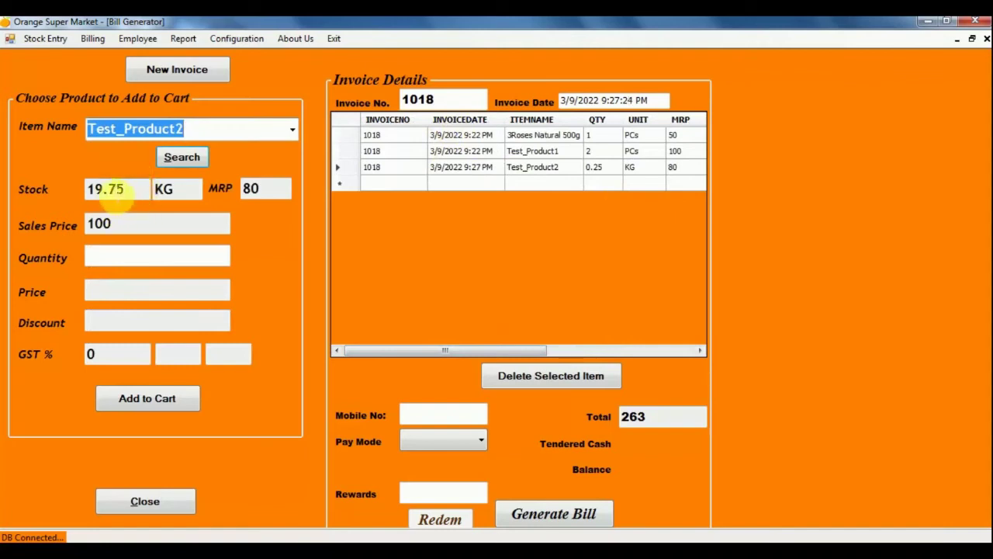
click(127, 258)
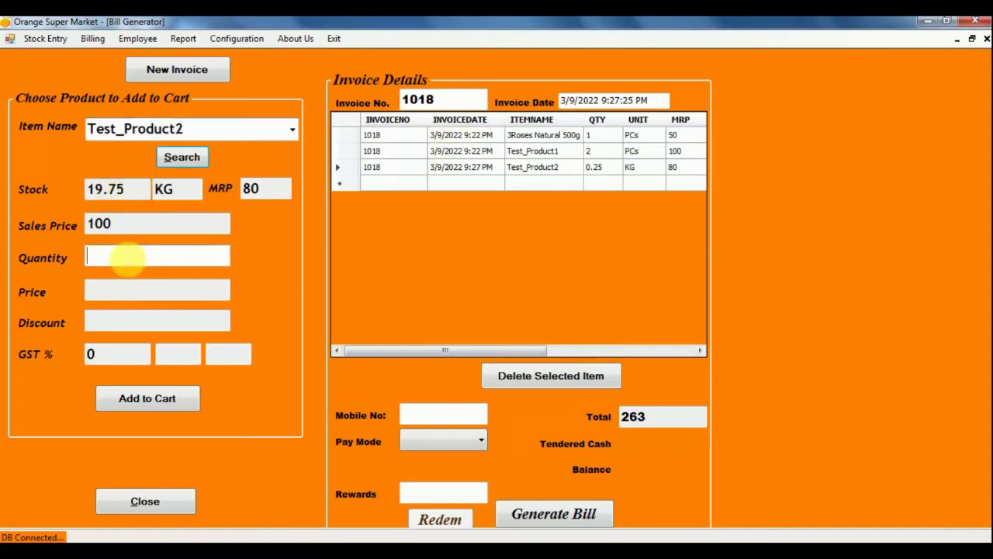
text(.2)
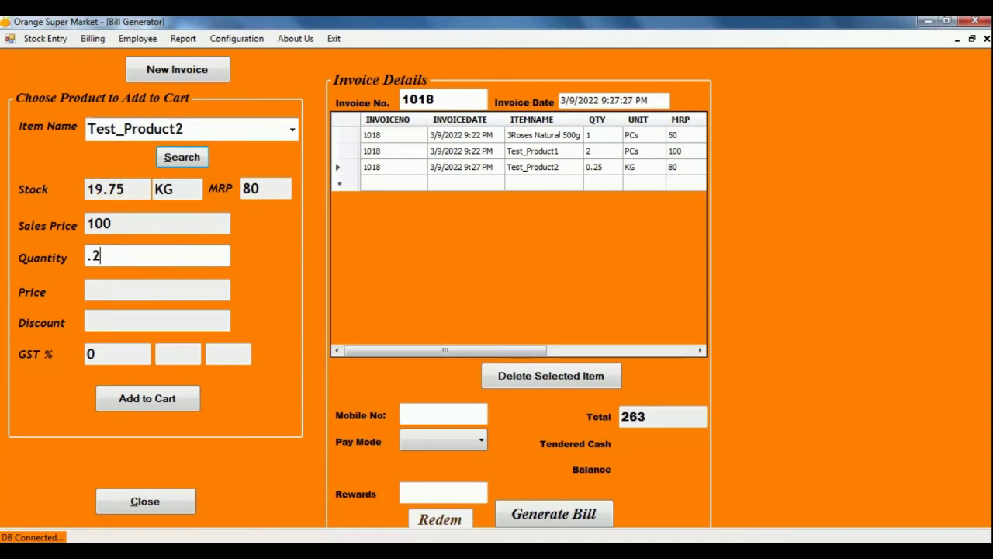
text(50)
key(Tab)
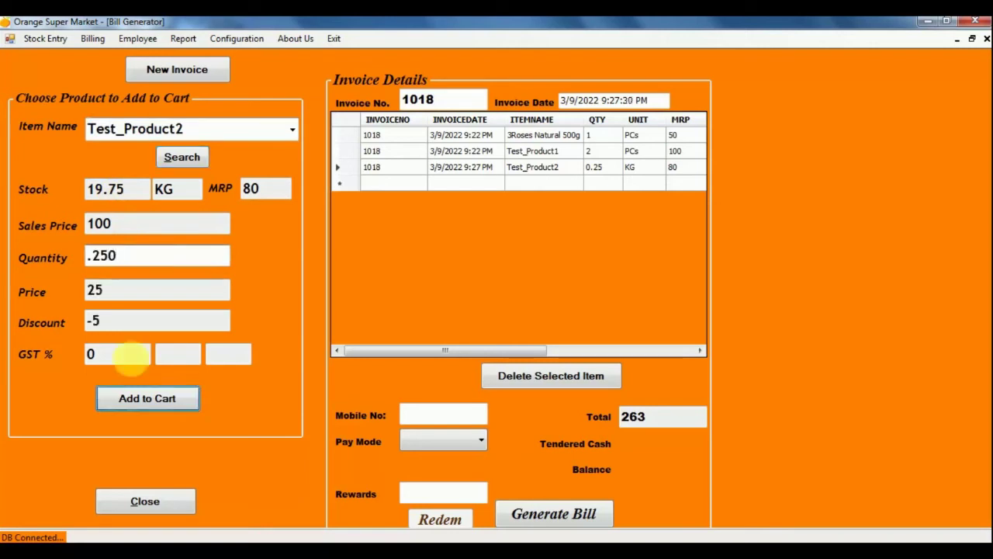
click(132, 399)
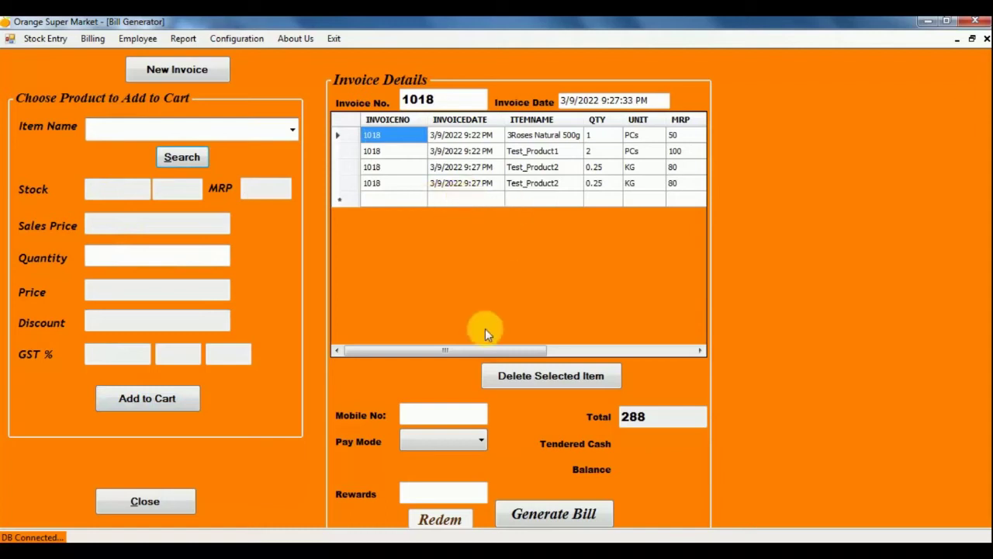
drag(485, 353, 413, 358)
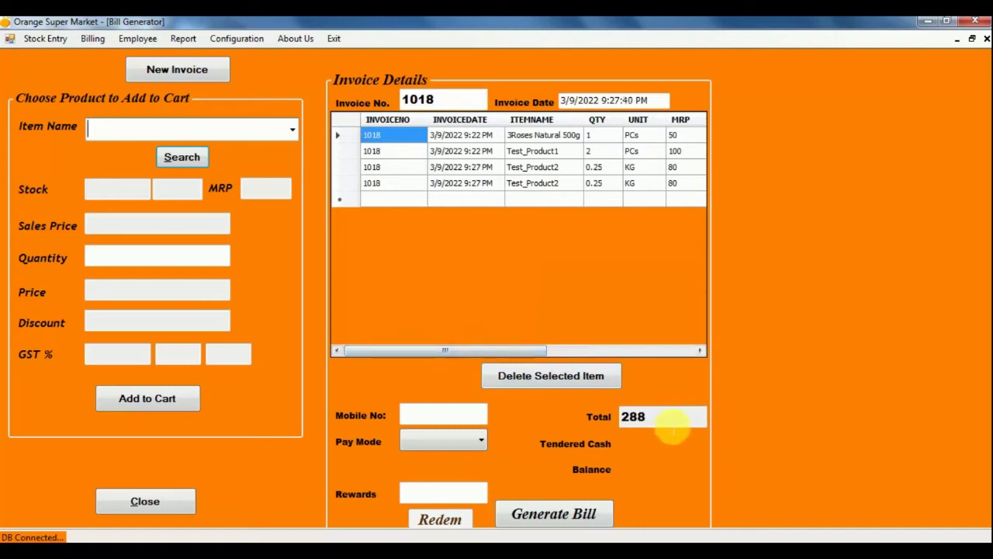
Enter the customer's mobile number on invoice 1018 so the 22 reward points load.
key(Down)
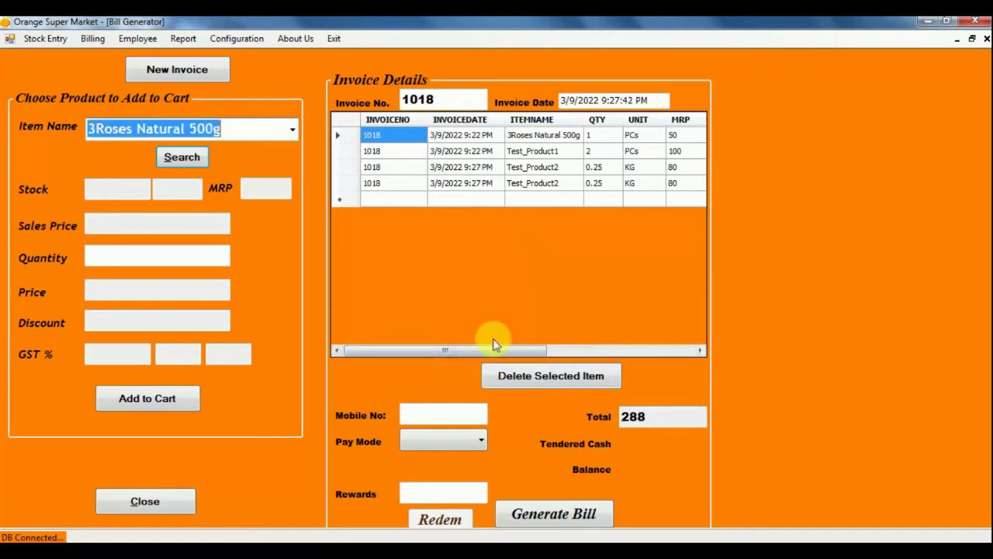
click(421, 412)
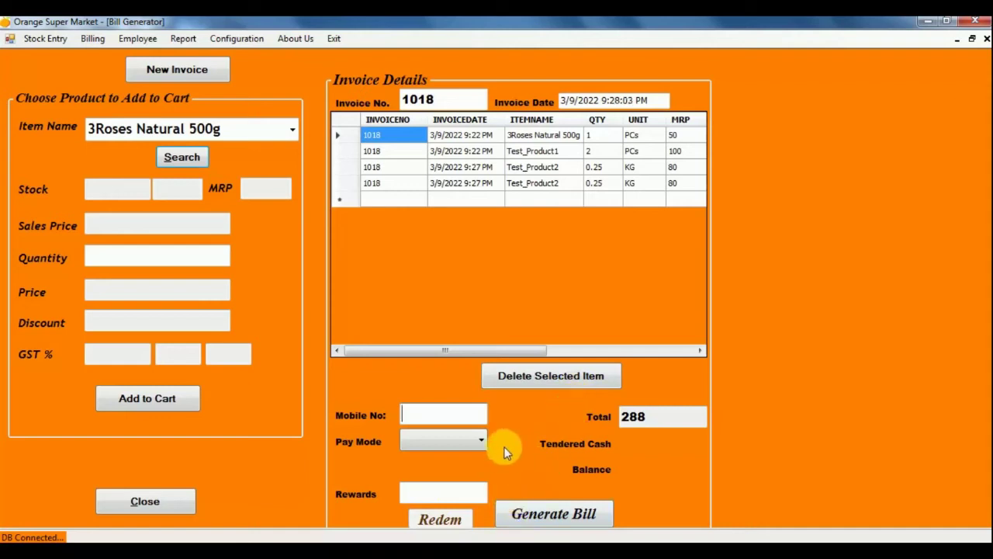
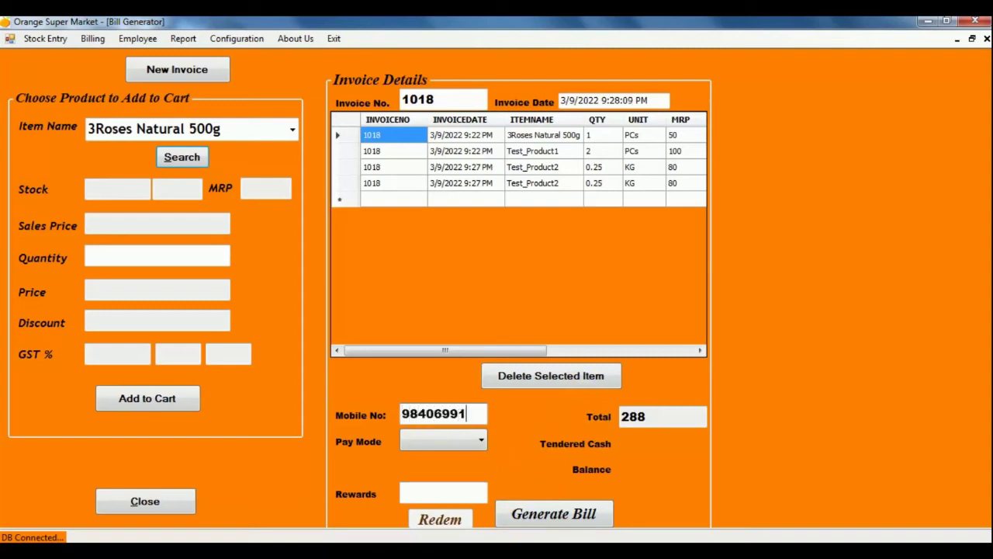
key(Tab)
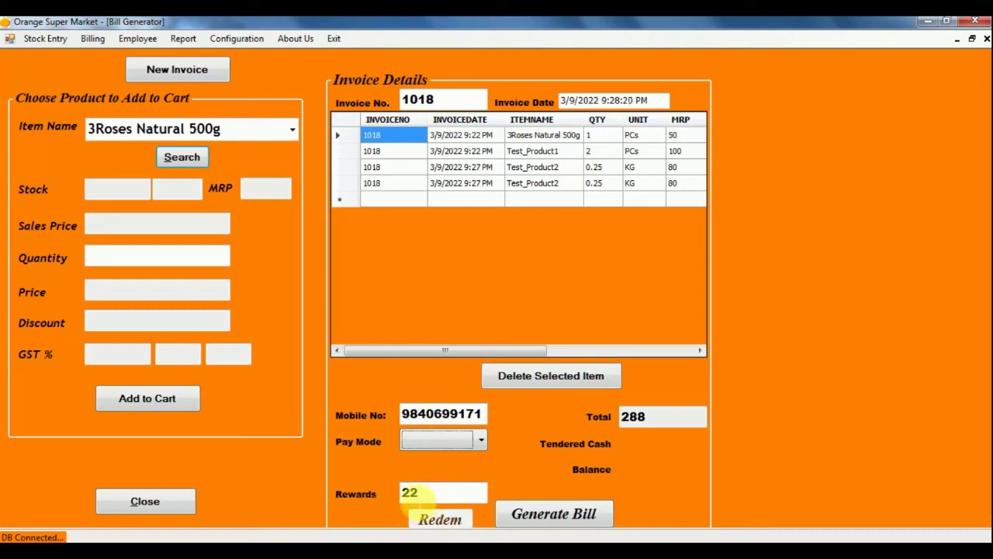
Set Pay Mode to Cash with 300 tendered.
click(481, 441)
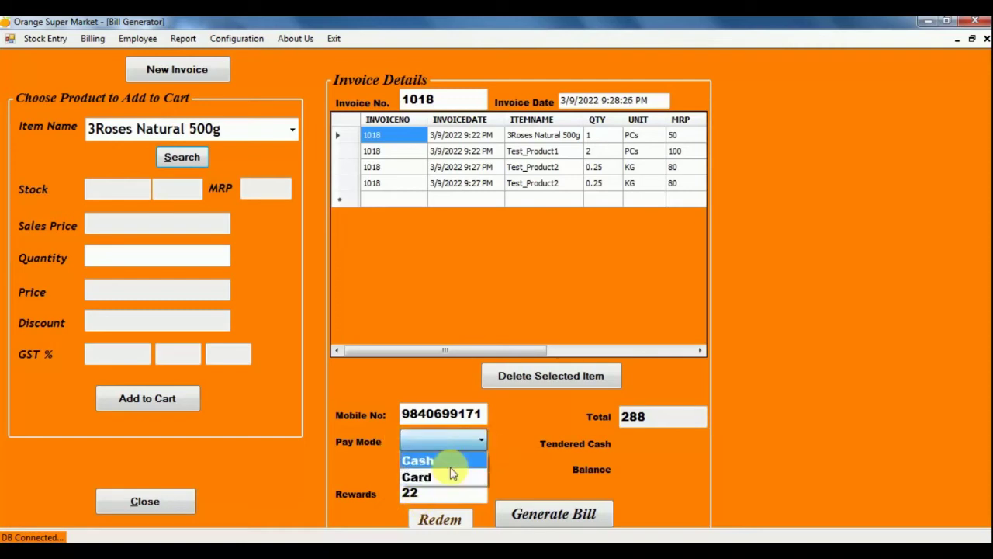
click(450, 462)
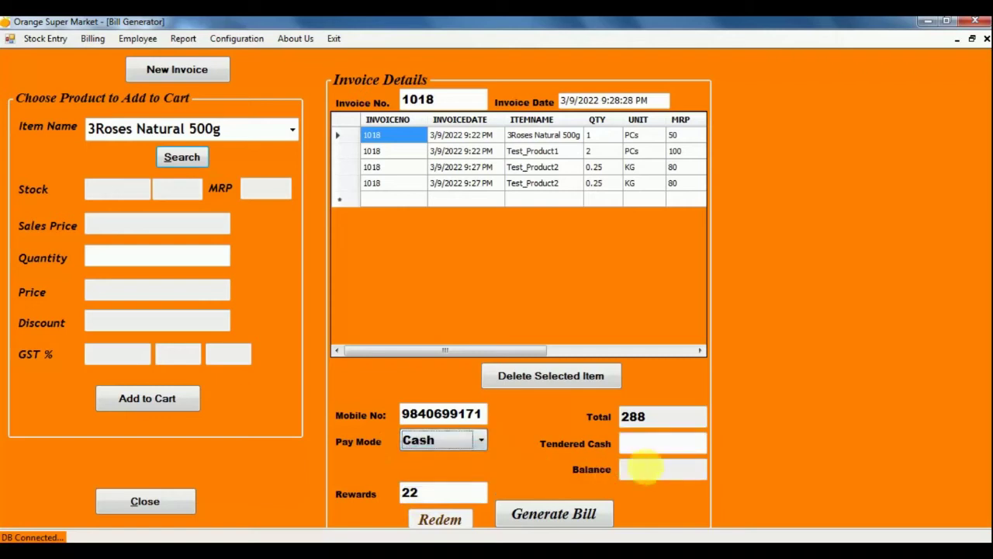
text(300)
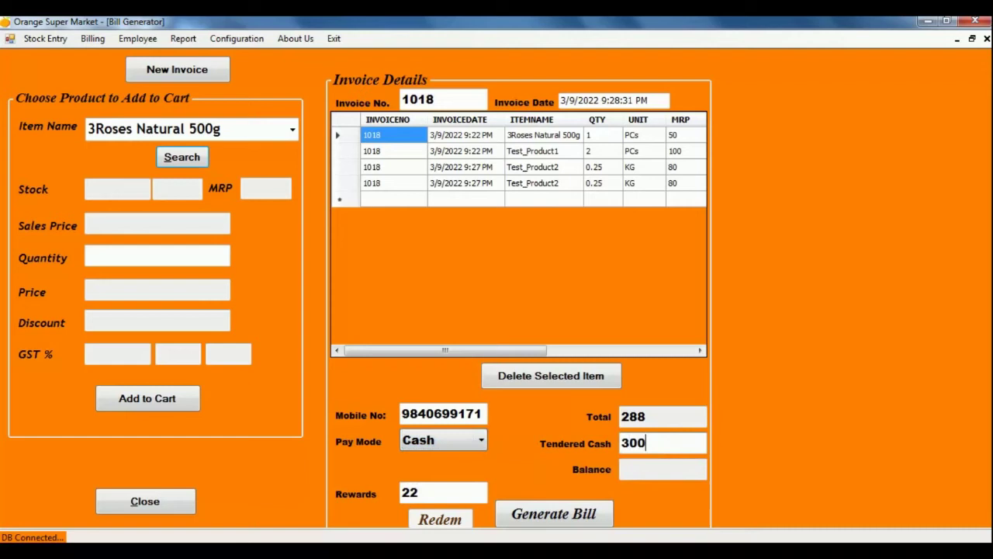
key(Tab)
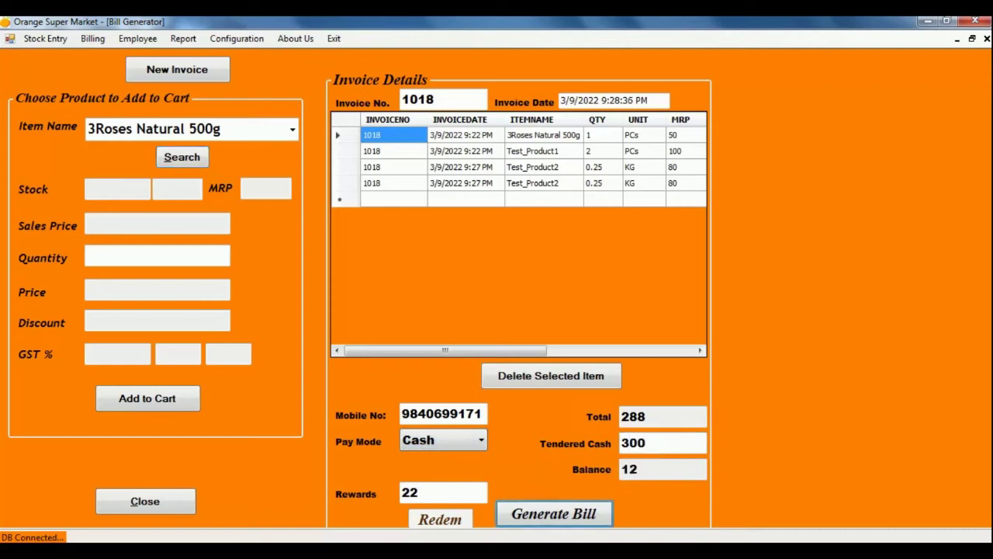
Switch Pay Mode to Card and enter the card number.
click(482, 441)
click(445, 475)
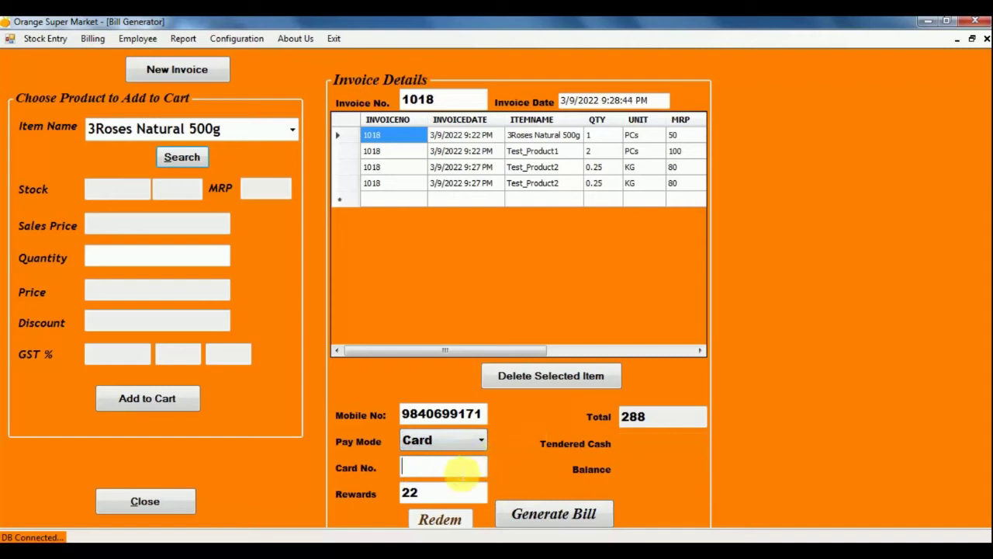
text(1234)
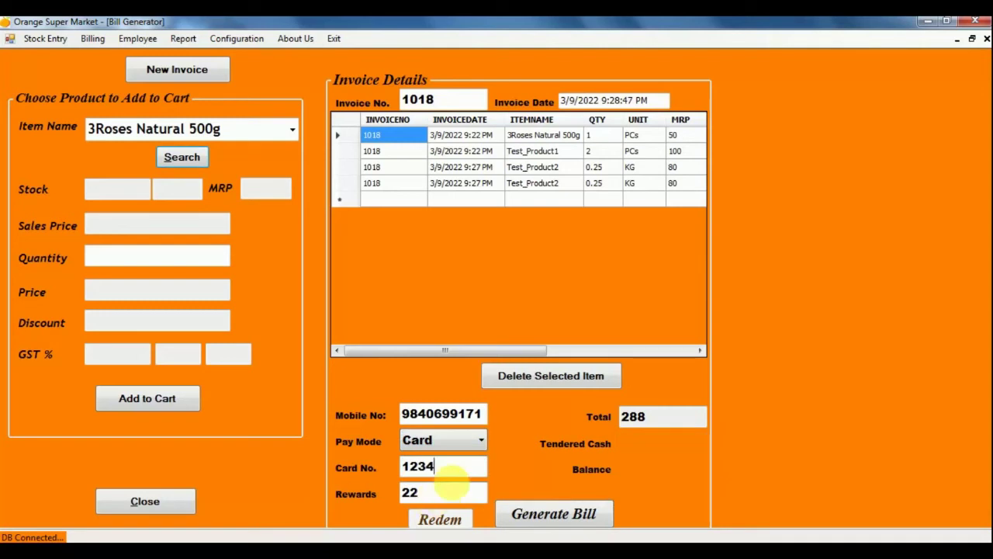
Generate the 288.00 bill for invoice 1018, print the receipt and close the Invoice Re-Print window.
click(555, 516)
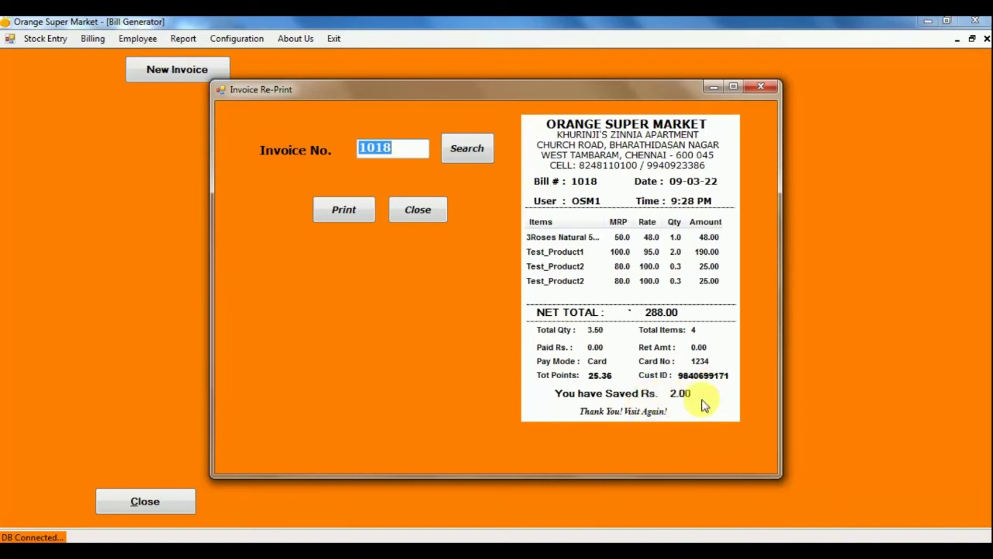
click(347, 211)
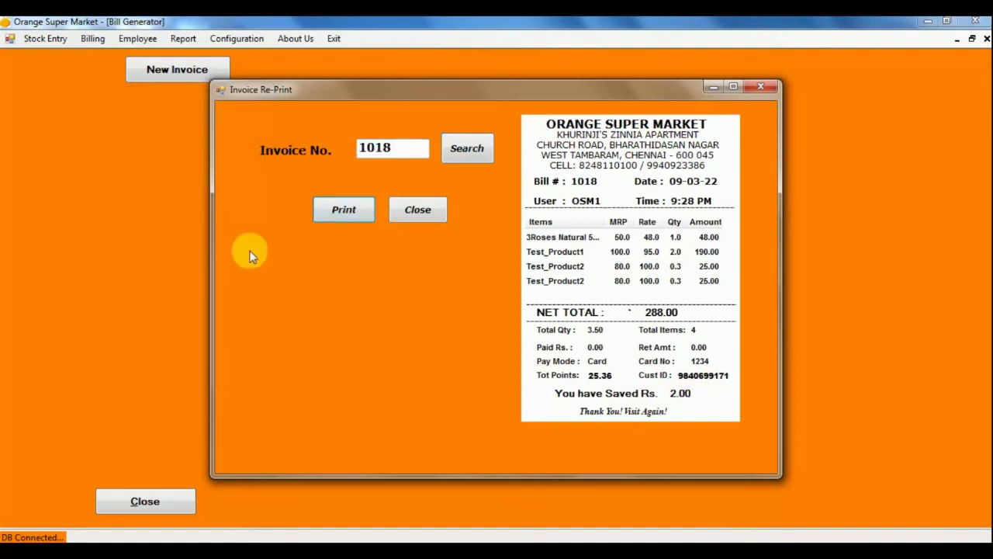
click(421, 216)
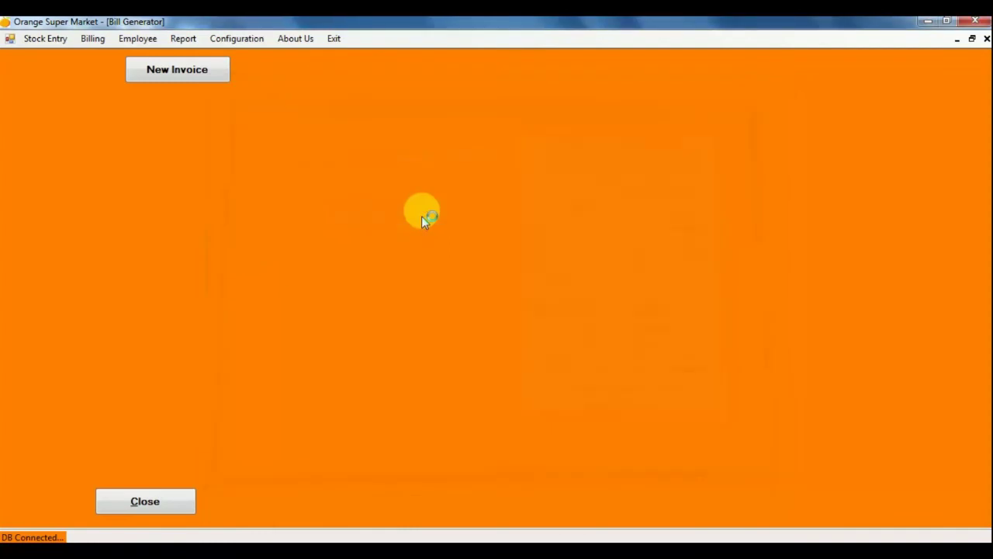
Start a new invoice, save the receipt PDF over document.pdf, and close the billing form.
click(178, 76)
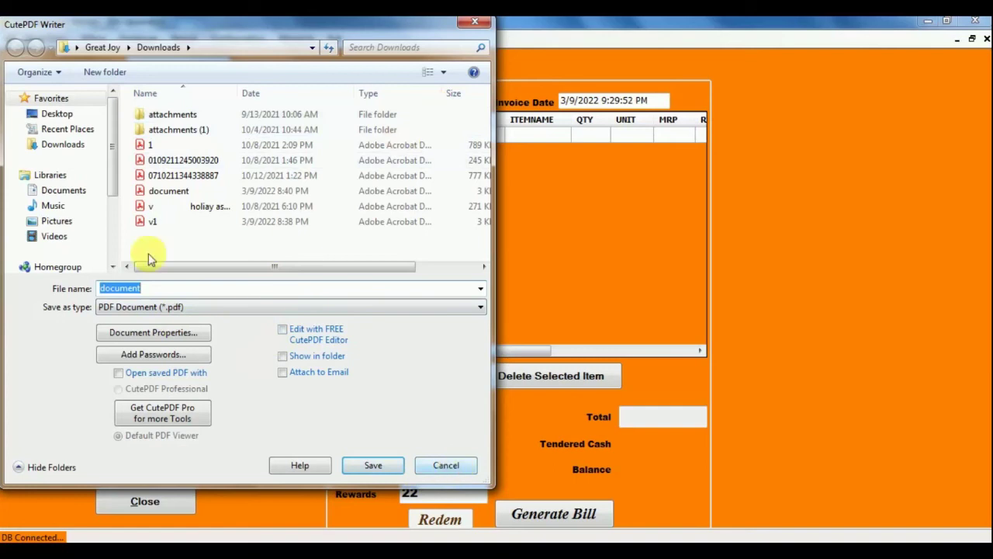
click(371, 465)
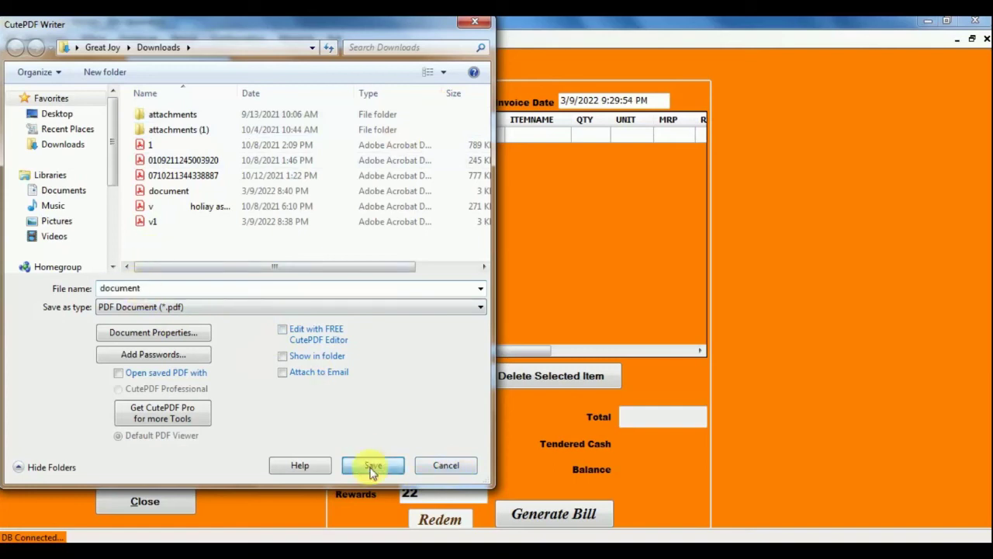
click(526, 287)
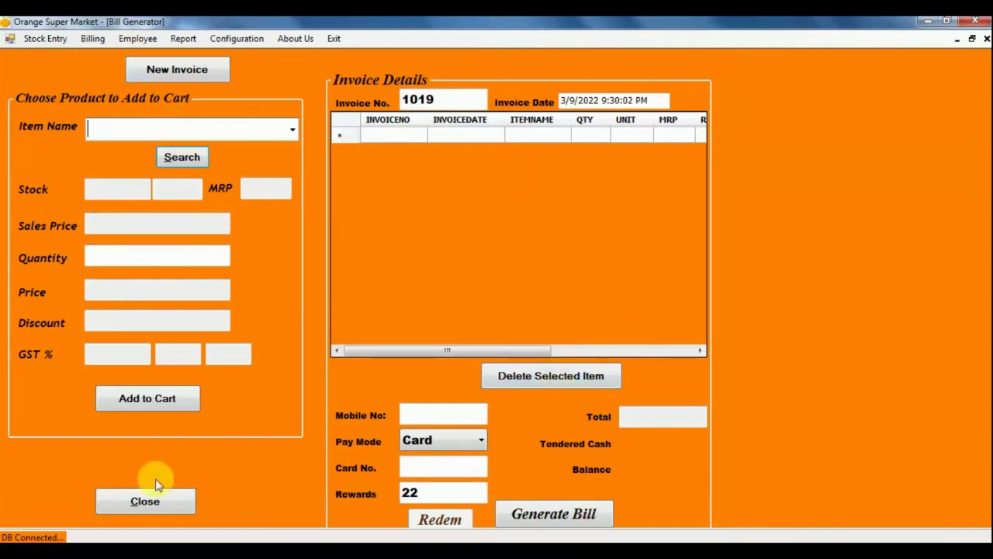
click(133, 506)
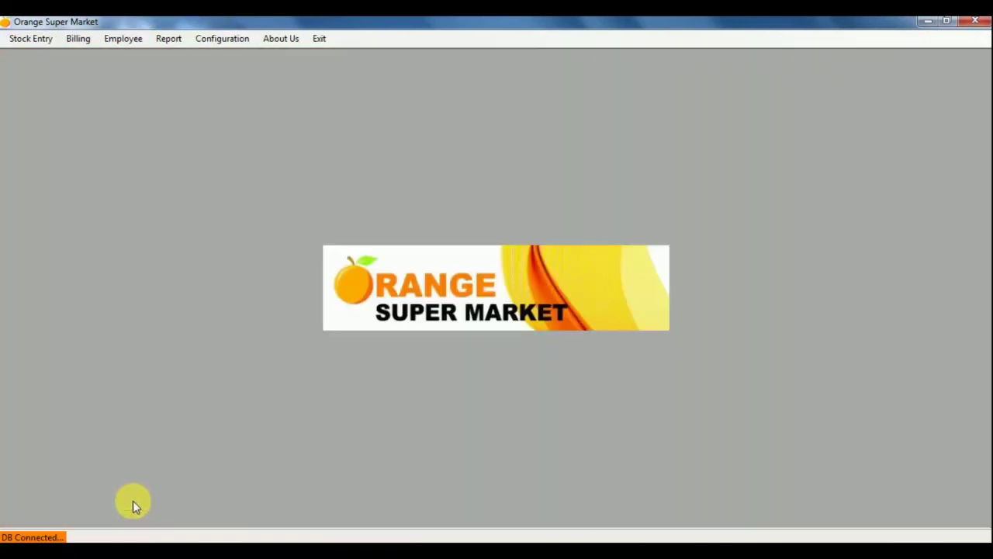
Open Employee Management and enter the new employee's name.
click(120, 43)
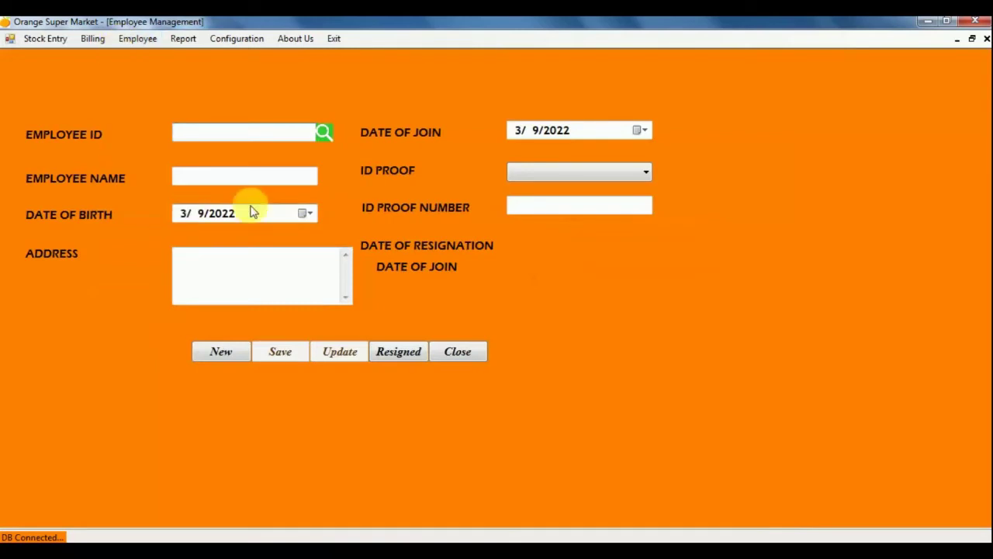
click(194, 133)
click(639, 173)
click(549, 339)
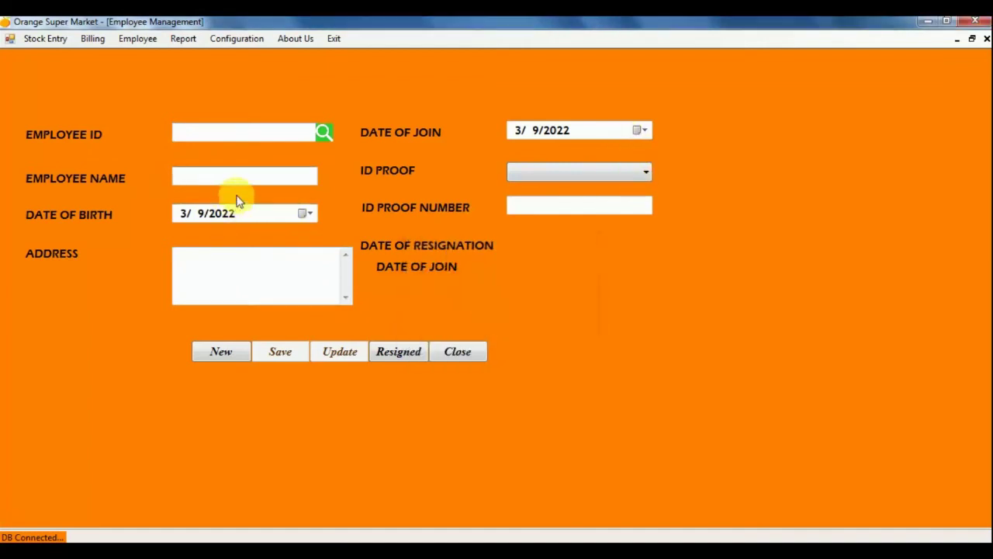
text(Babu)
Set ID Proof to Aadhaar ID, enter the proof number, and close the form.
click(605, 173)
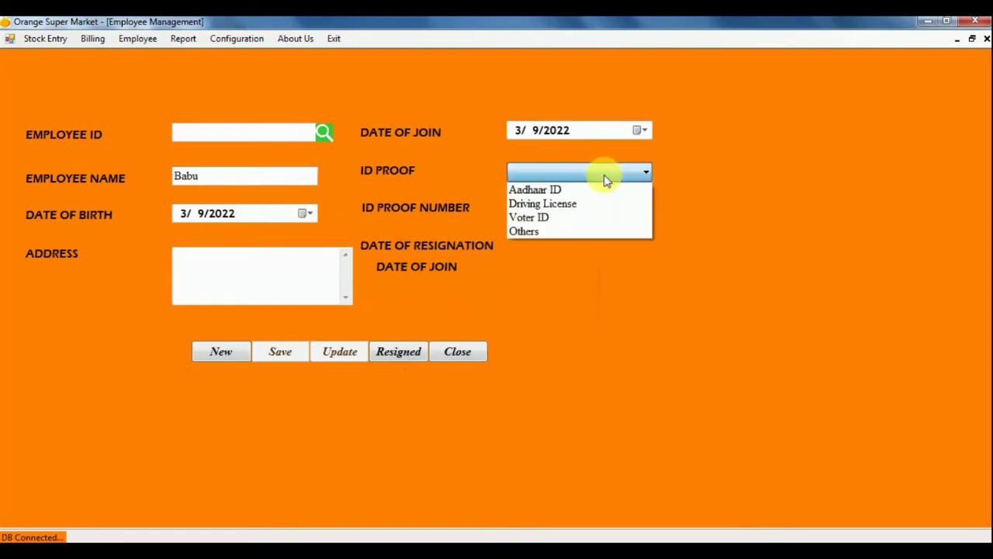
click(576, 231)
click(579, 213)
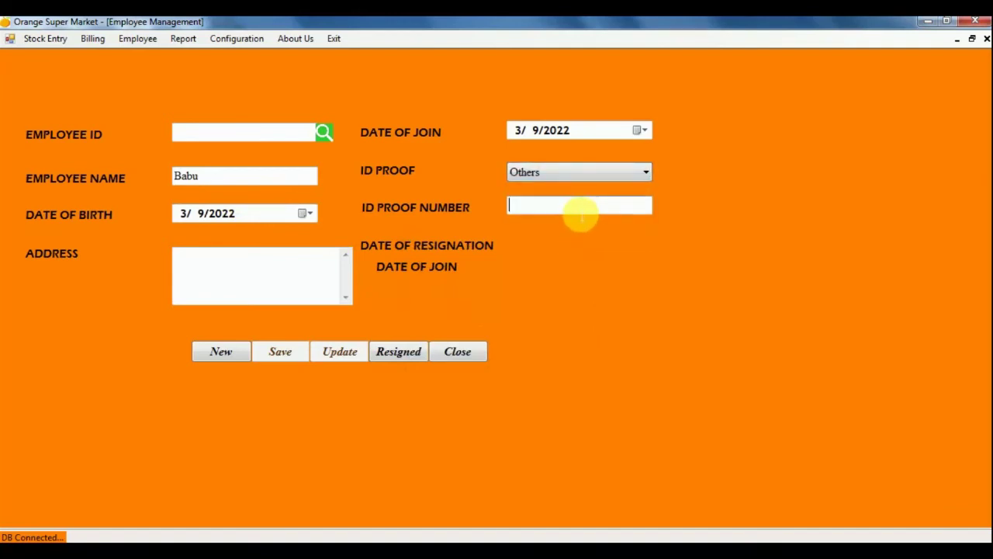
click(586, 175)
click(568, 187)
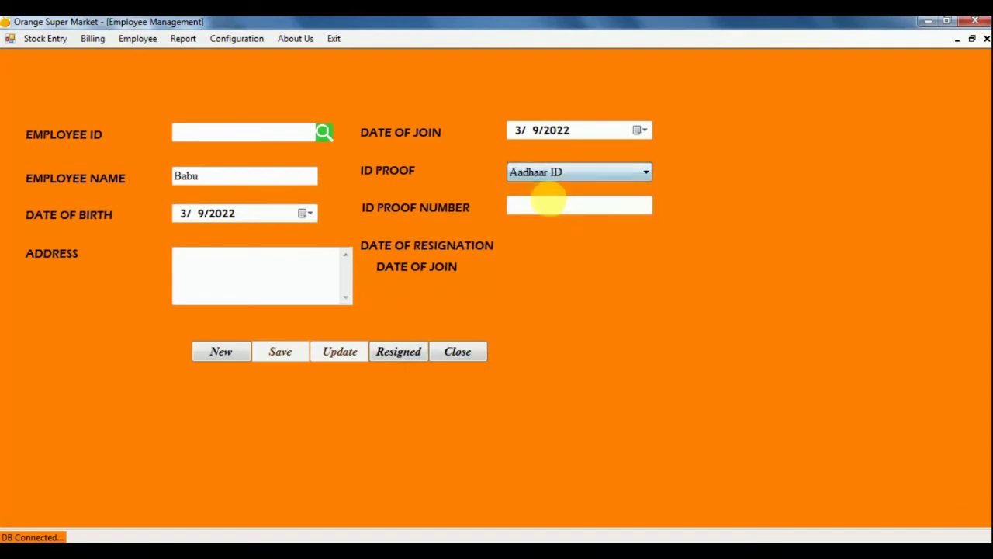
click(550, 205)
text(1234)
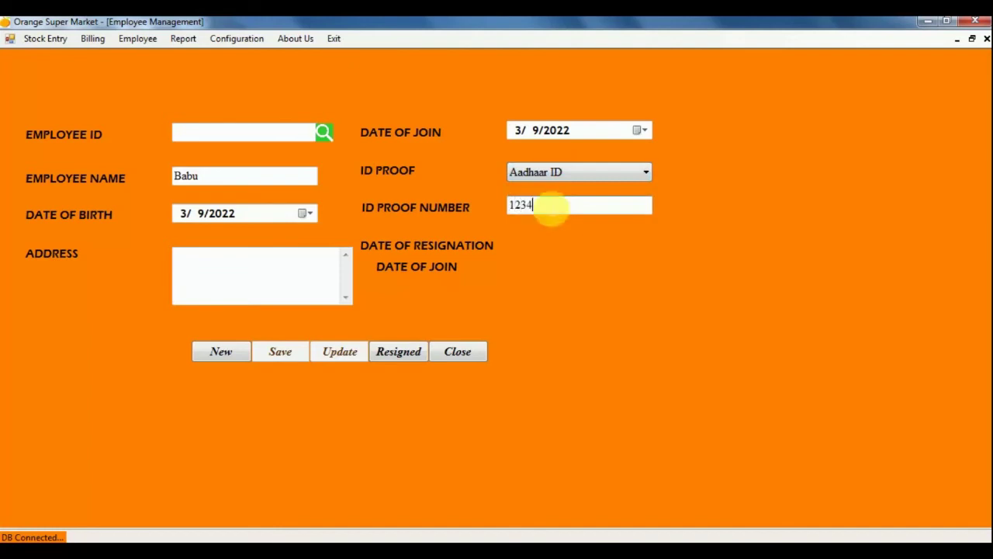
text(567890)
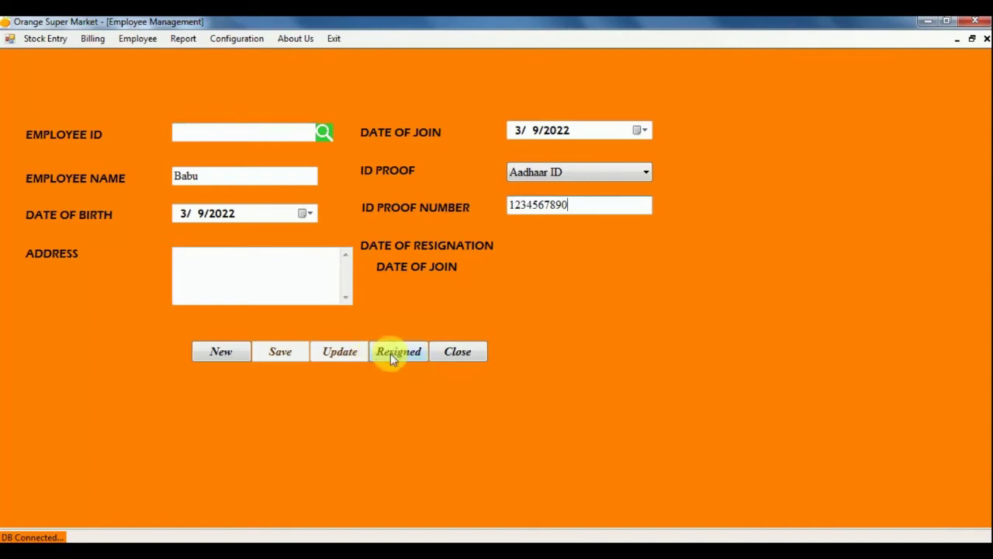
click(462, 354)
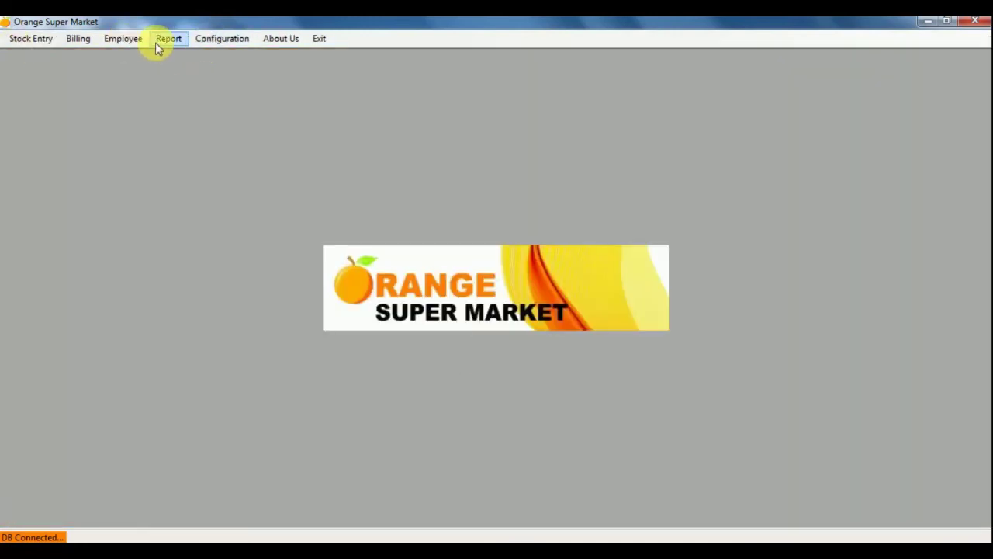
In Printer Configuration, make POS-80-Series the active printer.
click(215, 47)
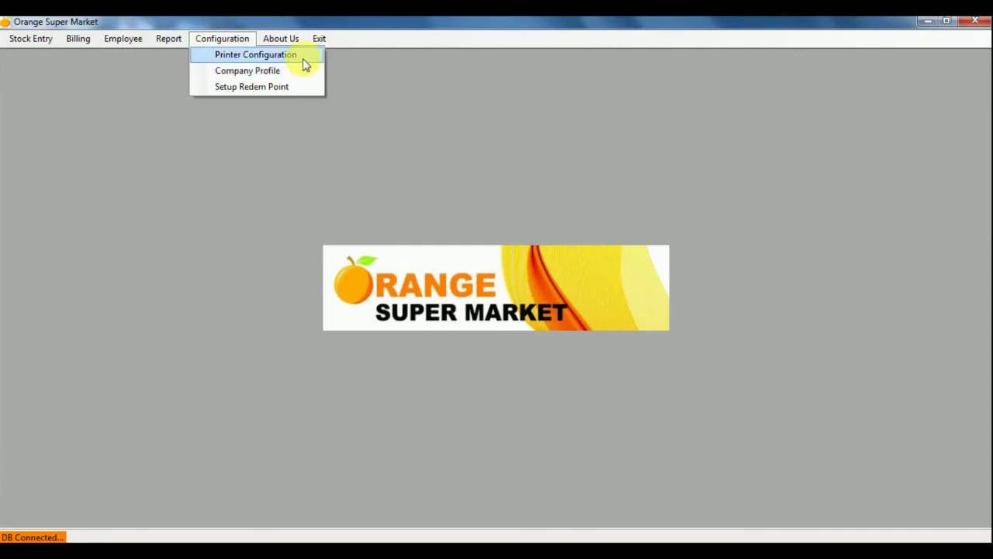
click(305, 63)
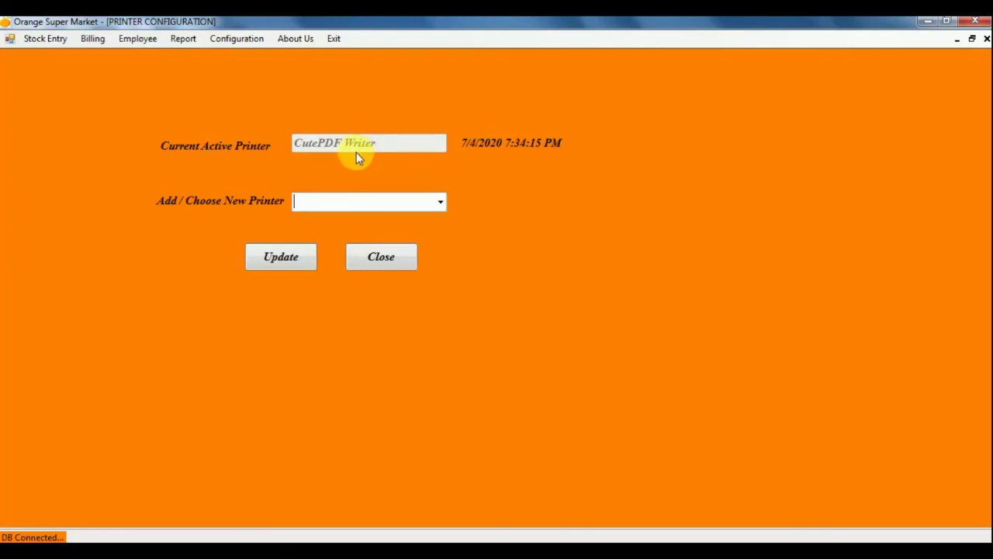
click(440, 203)
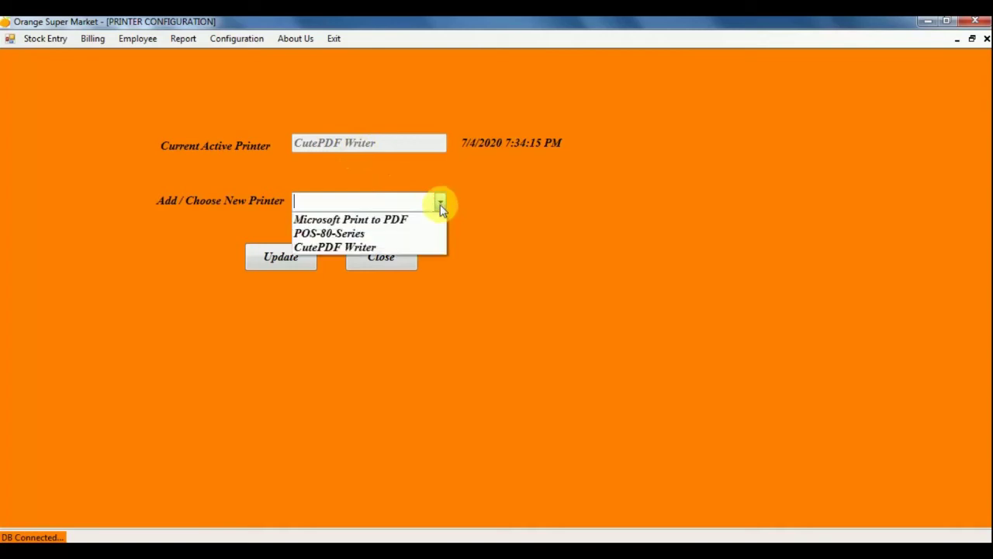
click(372, 234)
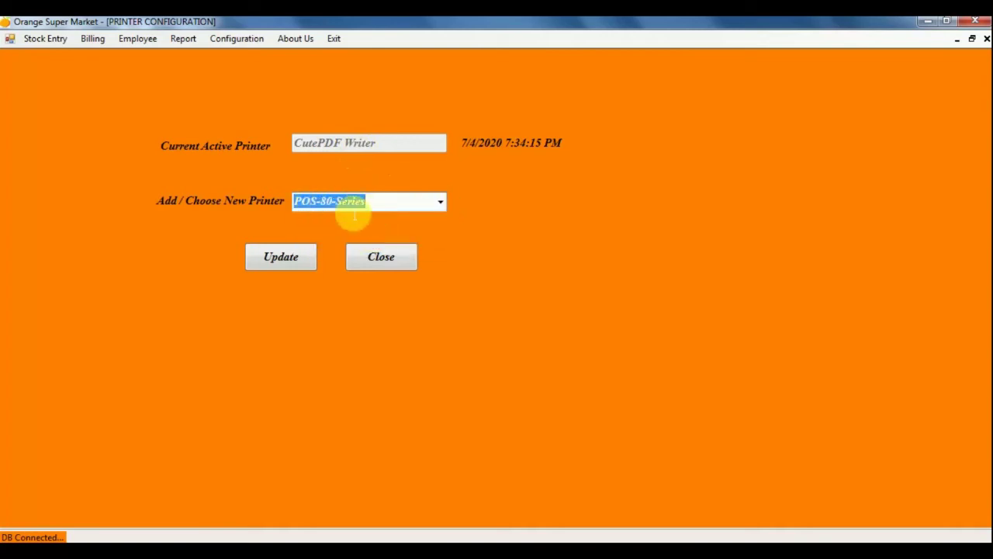
click(382, 216)
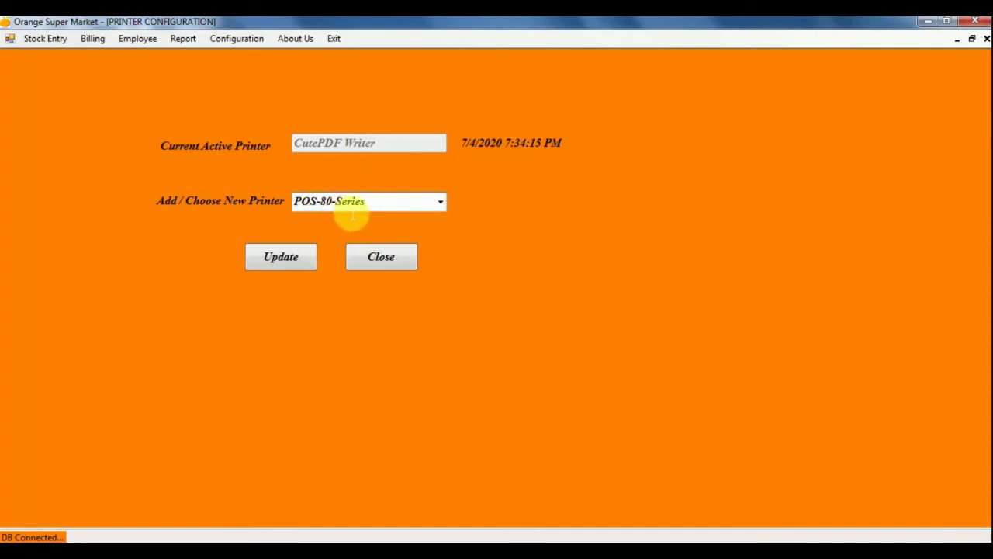
click(280, 264)
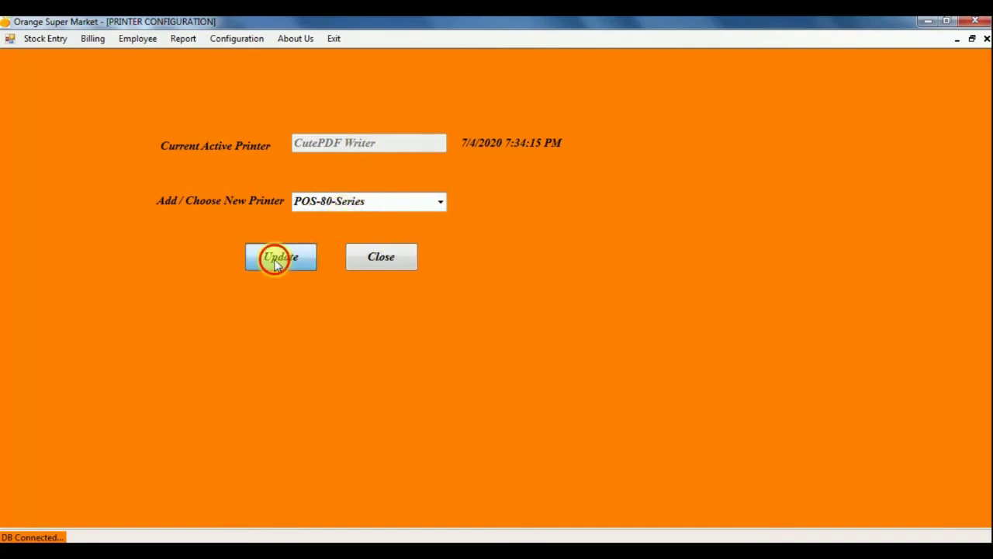
click(558, 338)
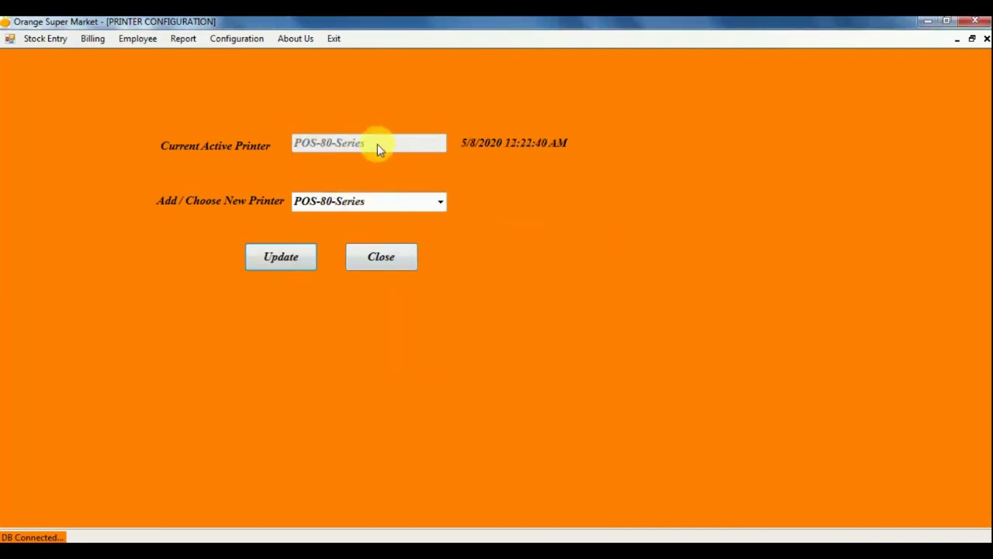
Switch the active printer back to CutePDF Writer and close printer settings.
click(438, 201)
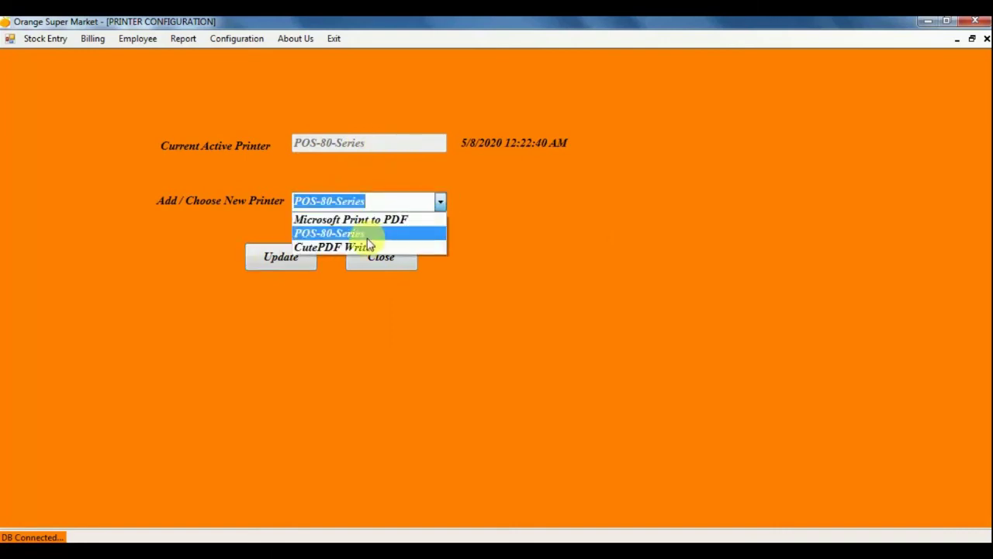
click(357, 246)
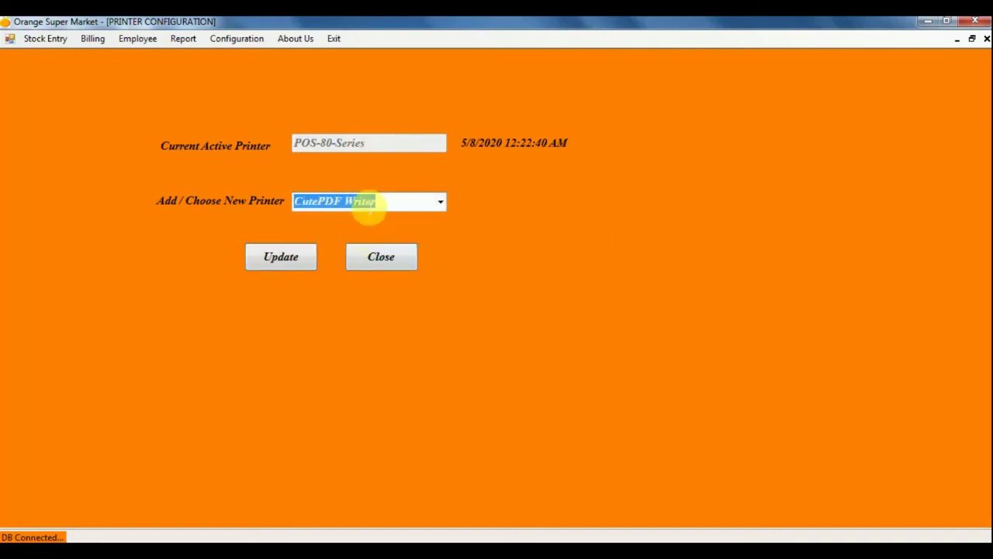
click(287, 256)
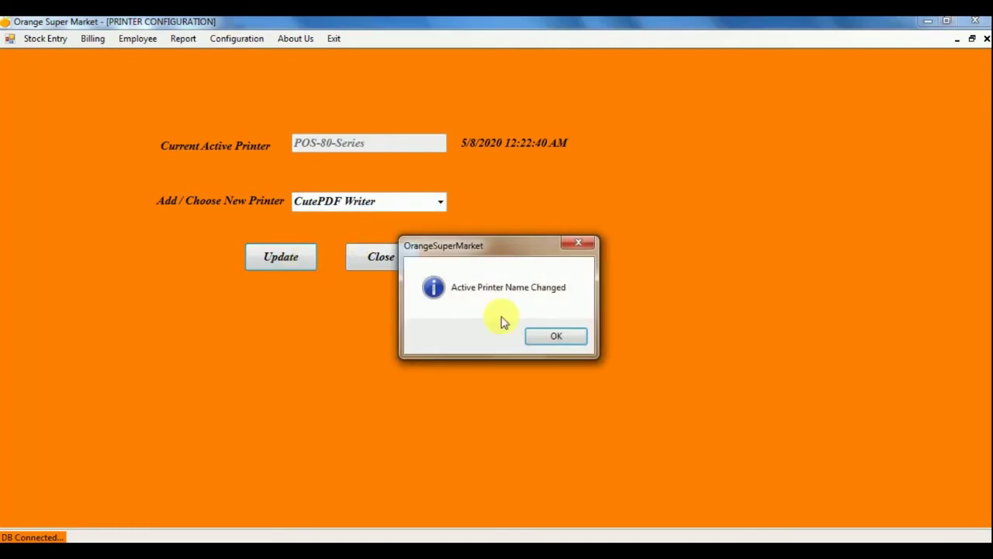
click(548, 337)
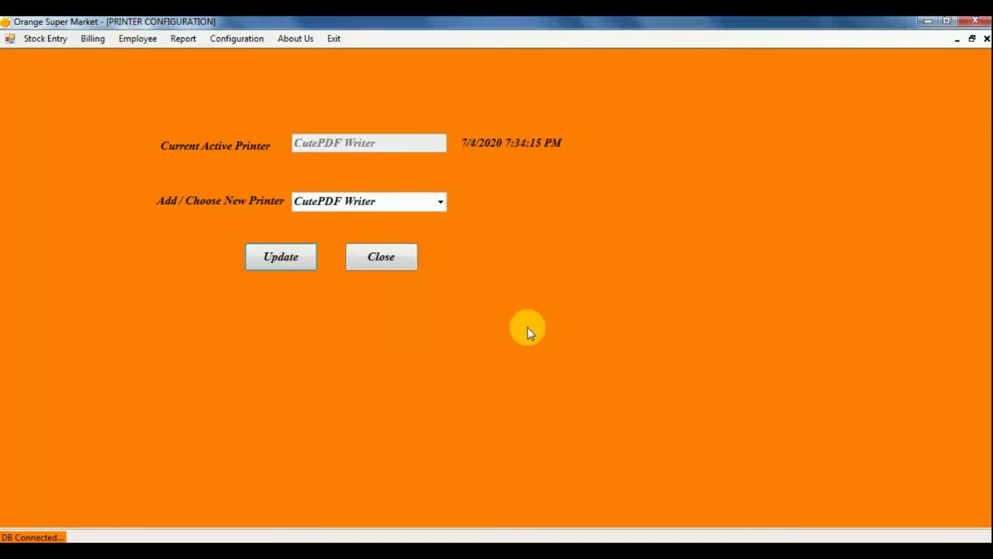
click(385, 262)
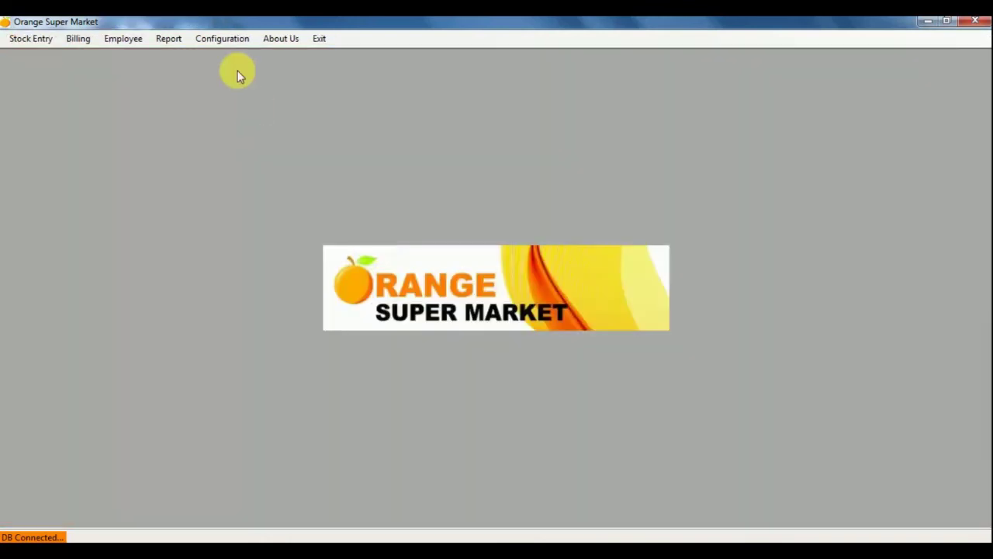
click(226, 40)
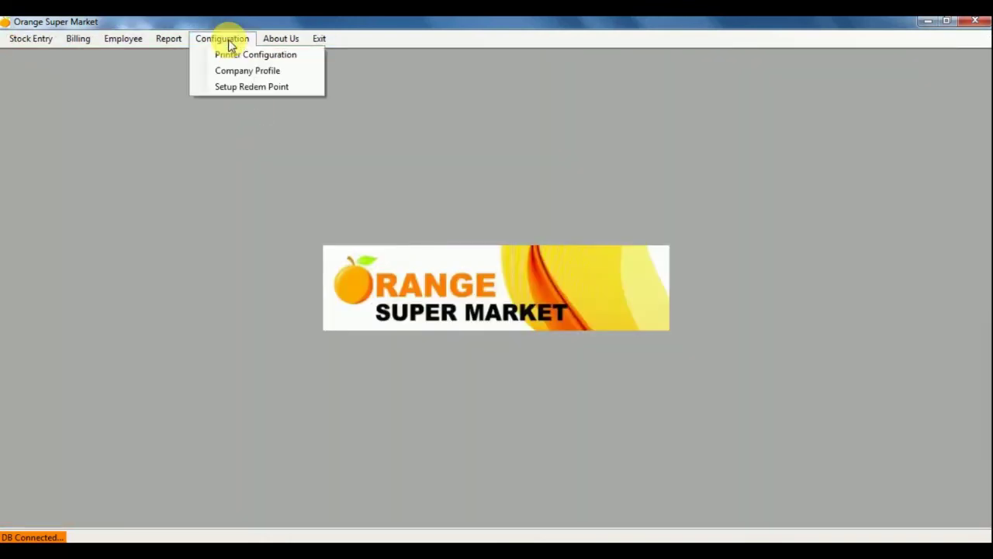
click(270, 75)
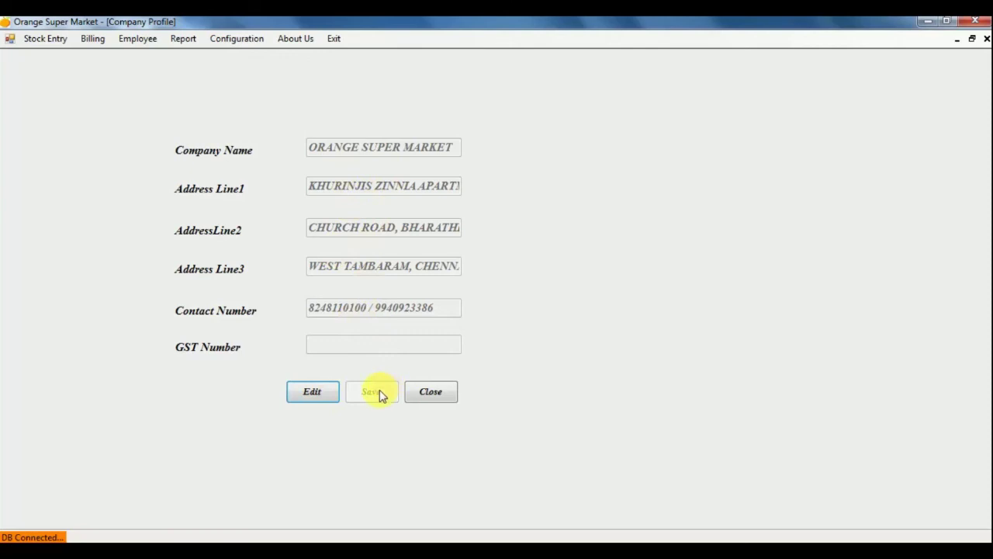
click(435, 397)
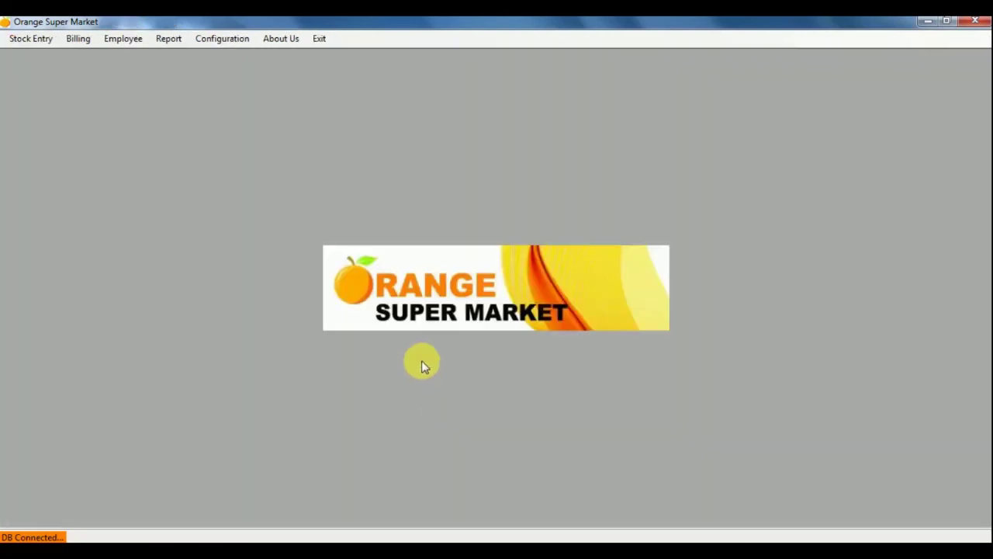
click(225, 40)
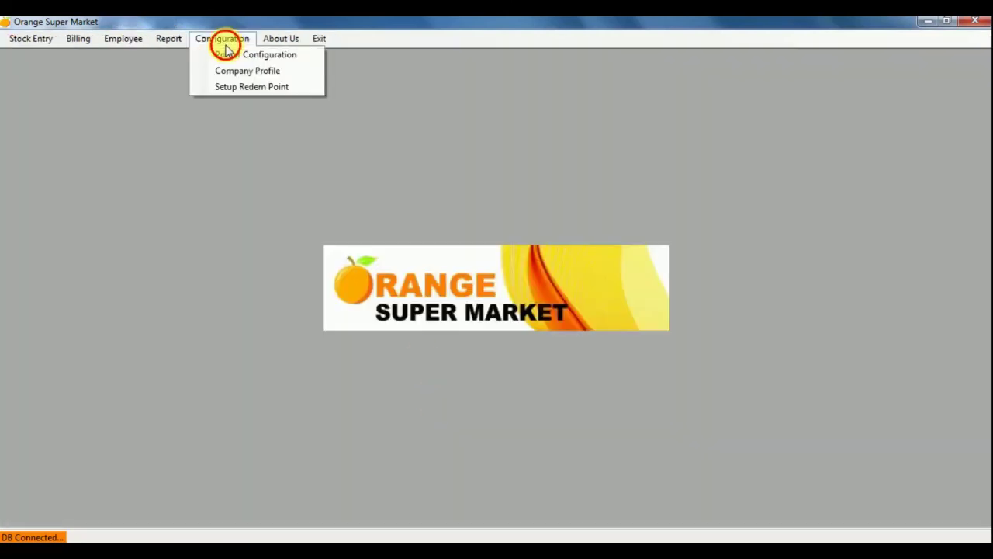
Open Setup Redem Point and review the Points, Value of Point and Max Point Redem fields.
click(247, 90)
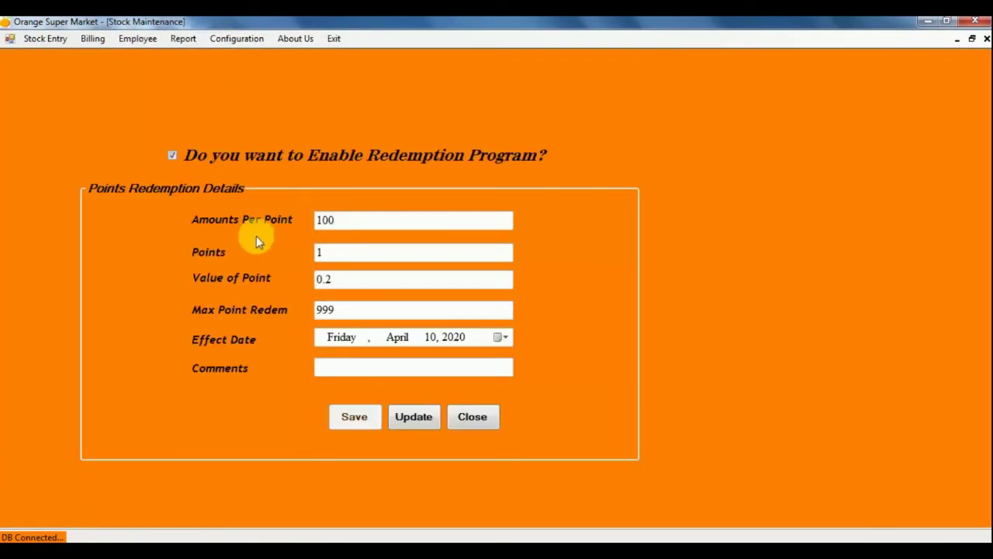
click(343, 253)
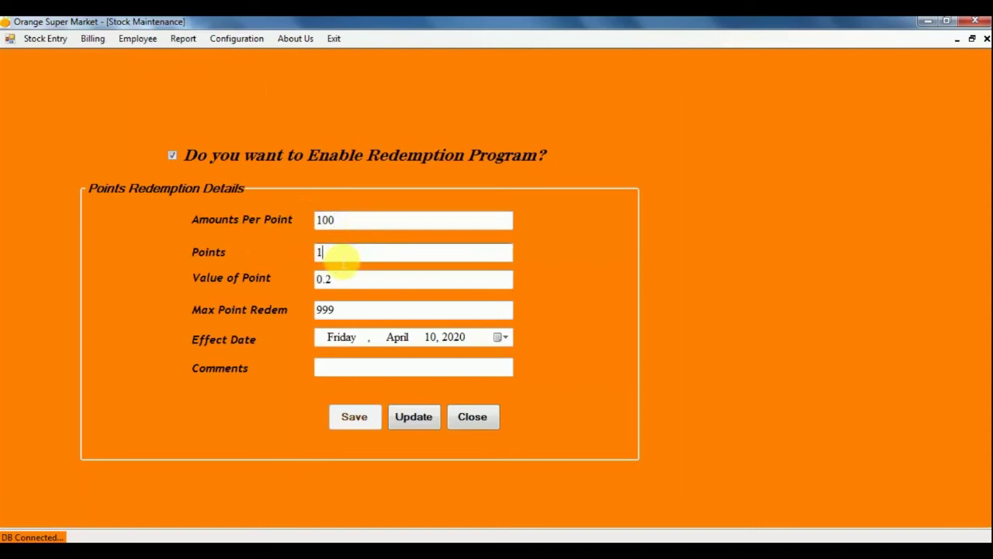
click(351, 280)
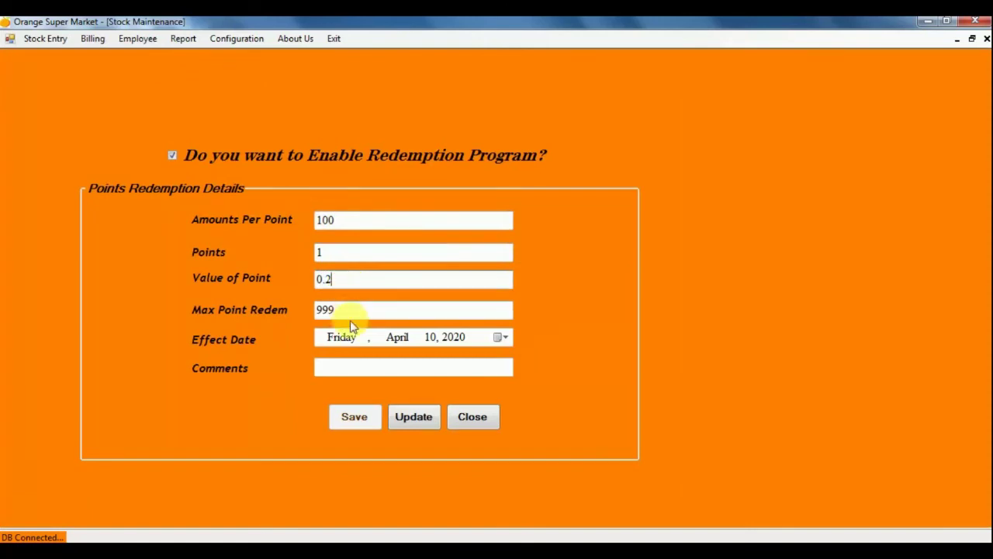
click(359, 318)
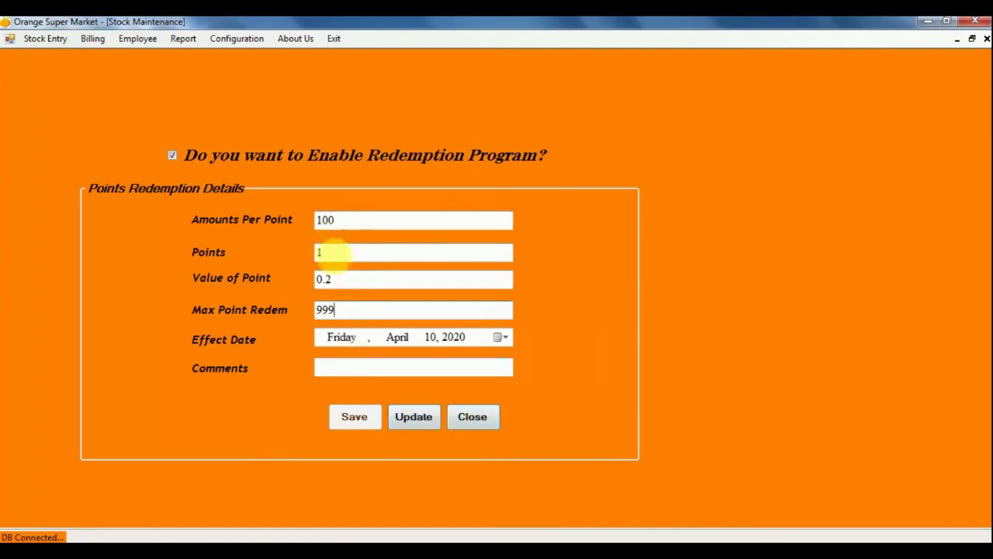
Change Value of Point to 030, keeping max redeem at 999, and close the settings.
click(365, 281)
text(5)
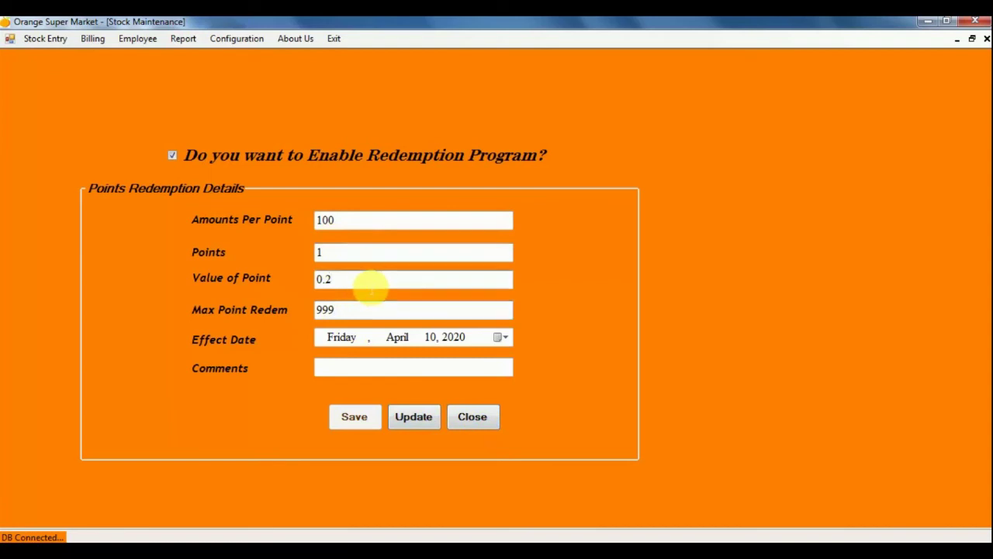
key(BackSpace)
key(BackSpace)
key(BackSpace)
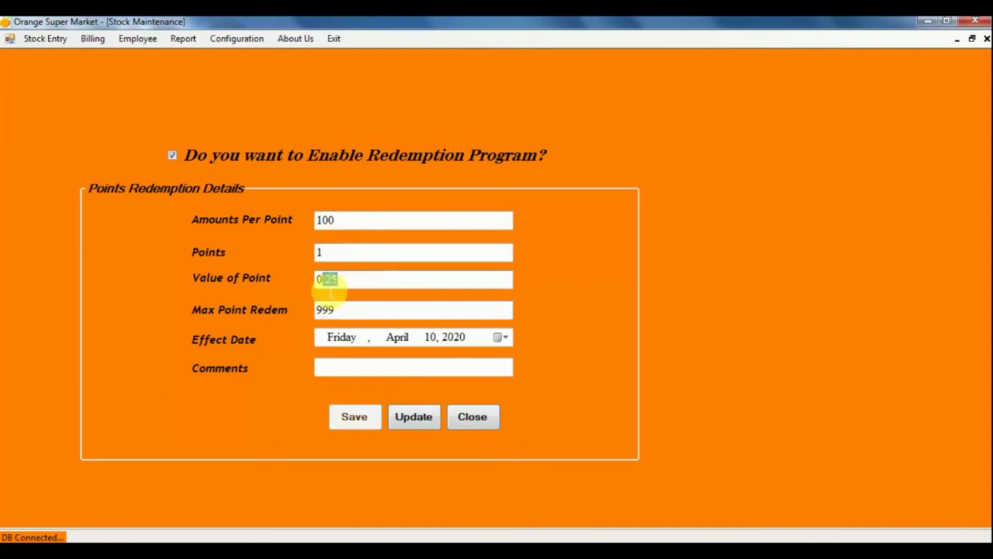
text(30)
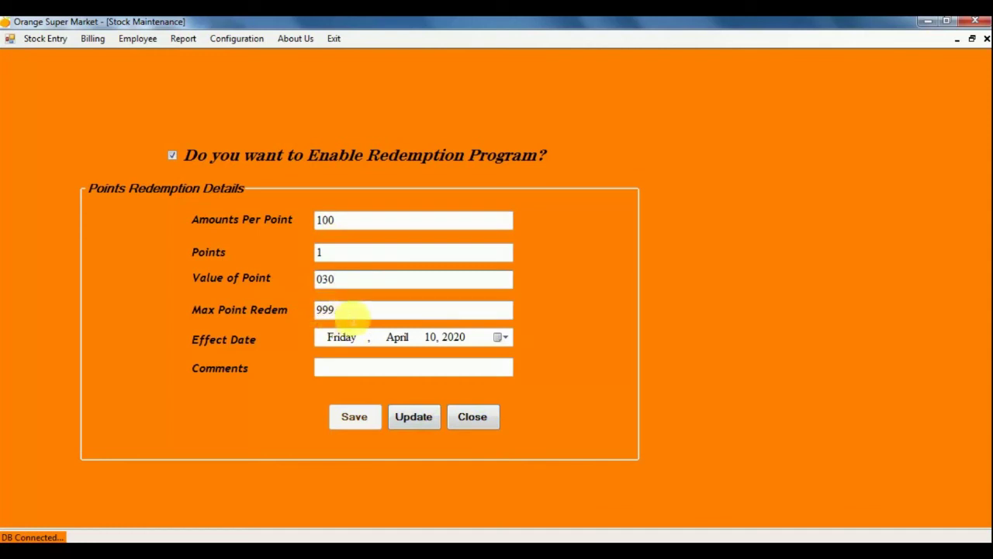
double_click(326, 310)
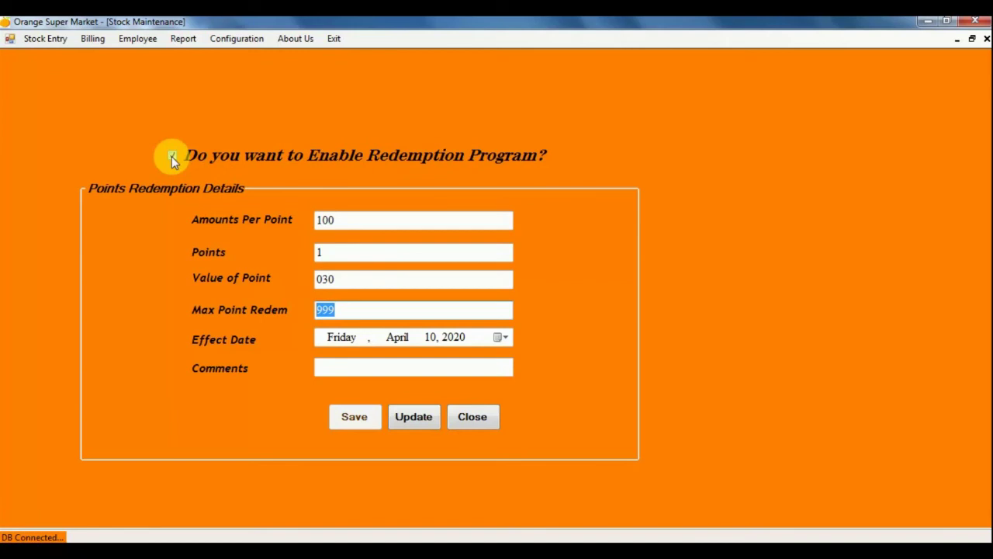
click(478, 419)
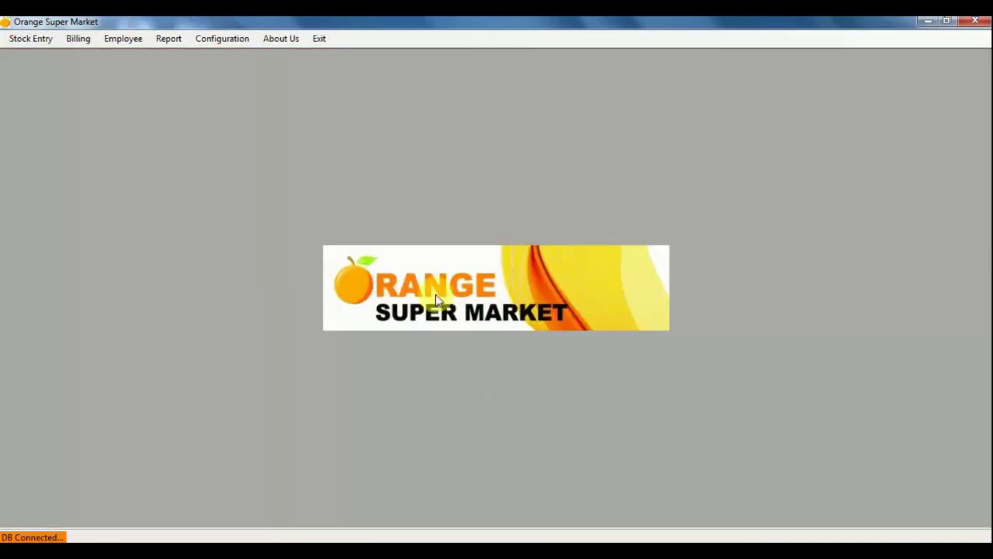
View and dismiss the About Us information, then open the Report menu.
click(233, 38)
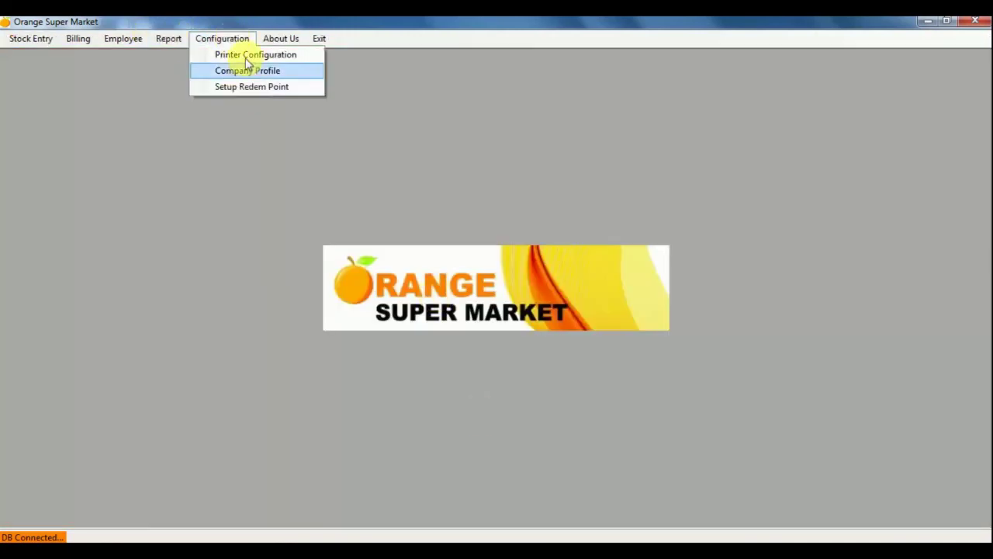
click(279, 41)
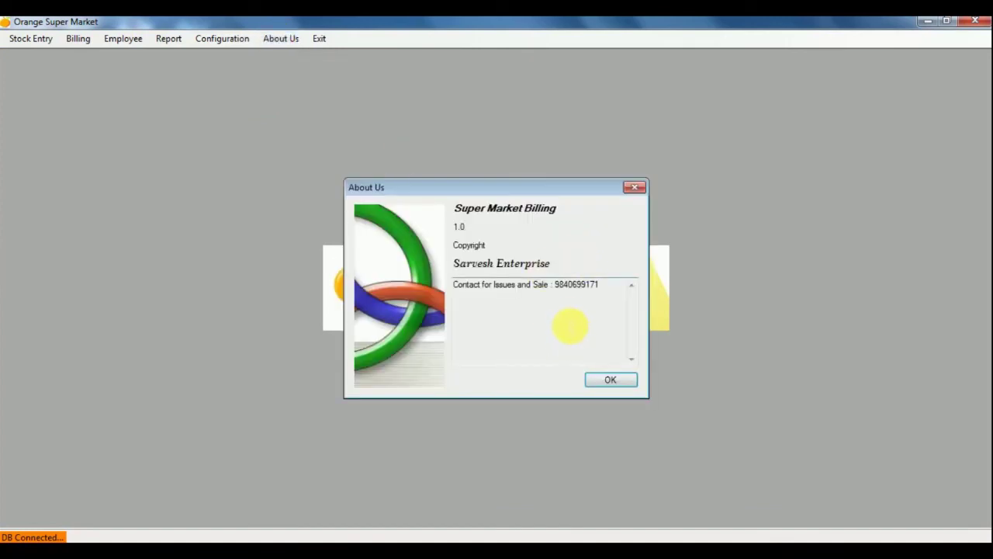
click(609, 386)
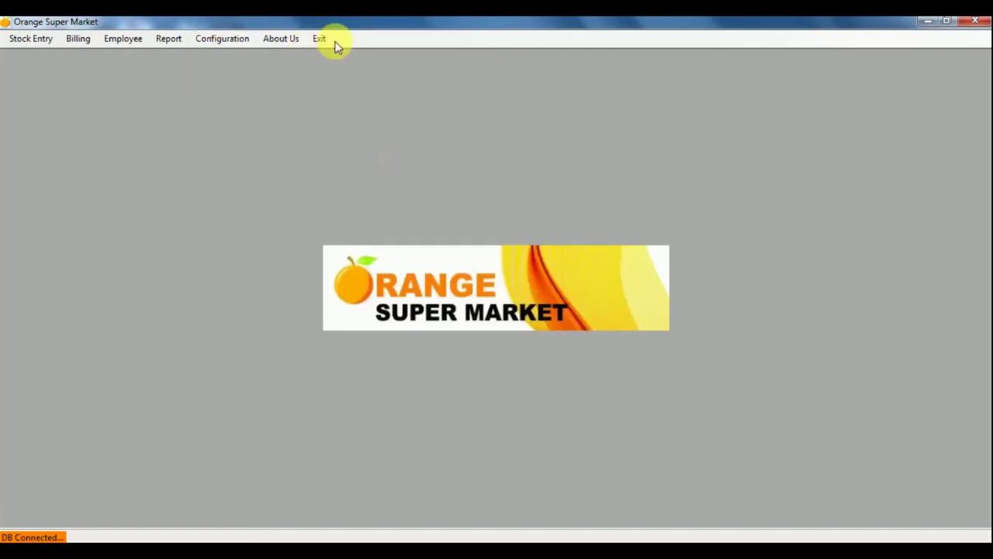
click(164, 45)
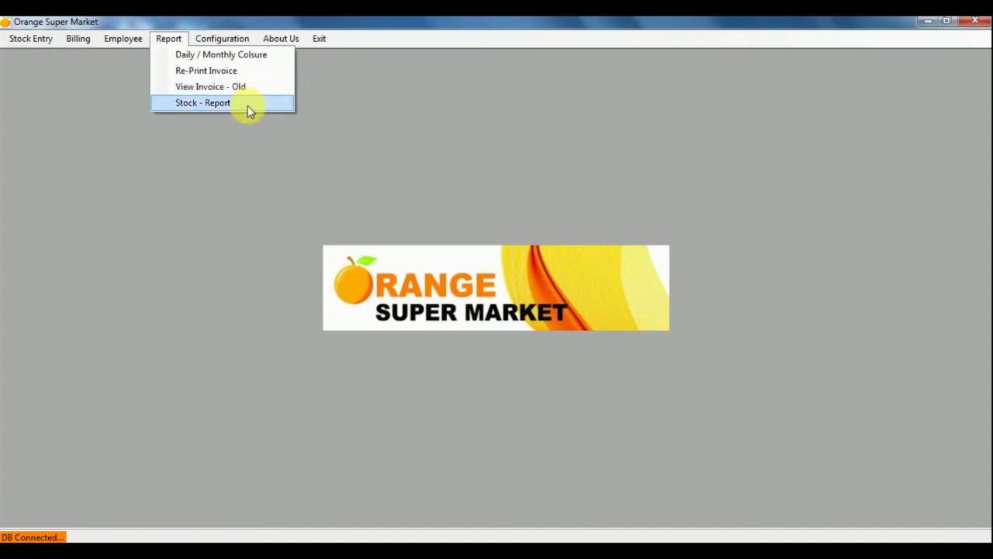
Run the Daily / Monthly Closure report, then try a Date Between range of March 1 to March 8.
click(227, 60)
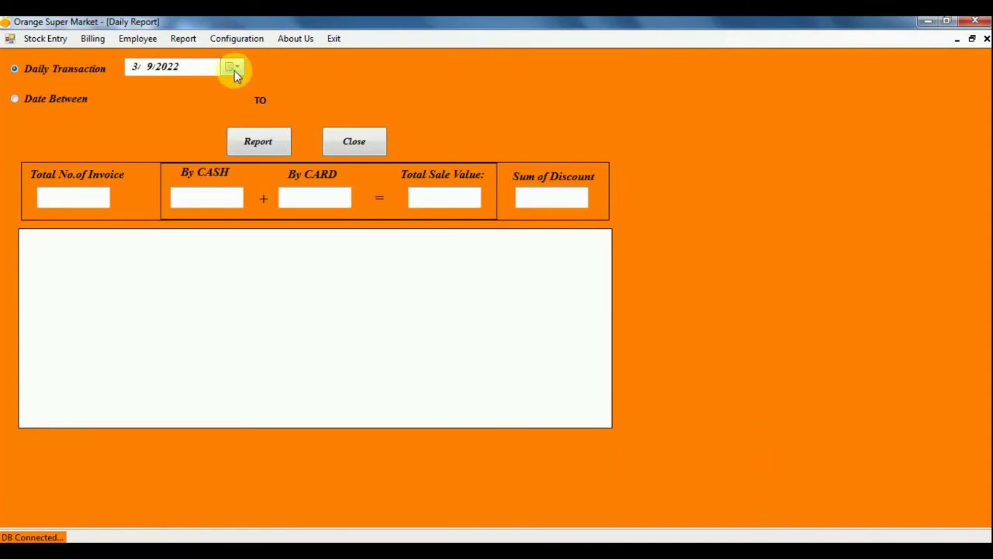
click(255, 144)
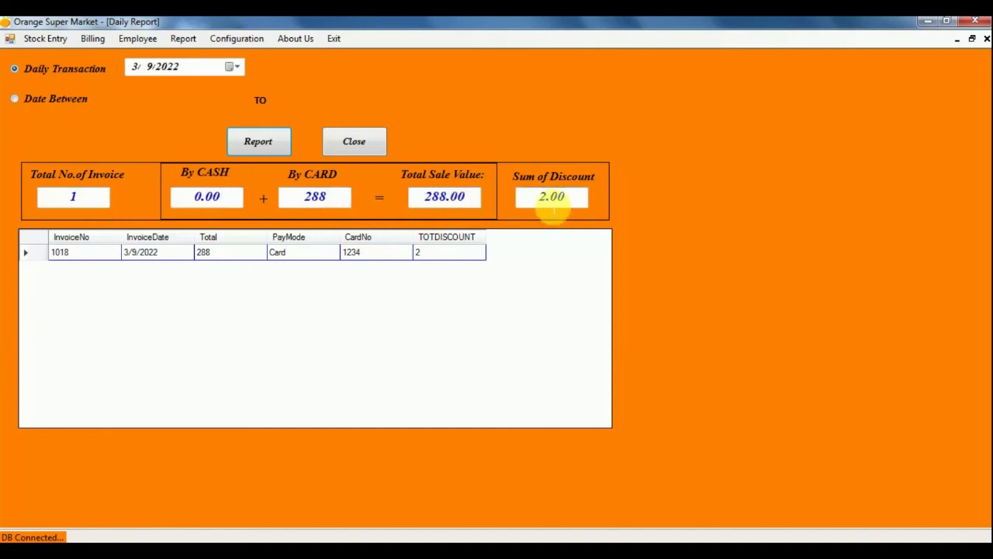
click(56, 101)
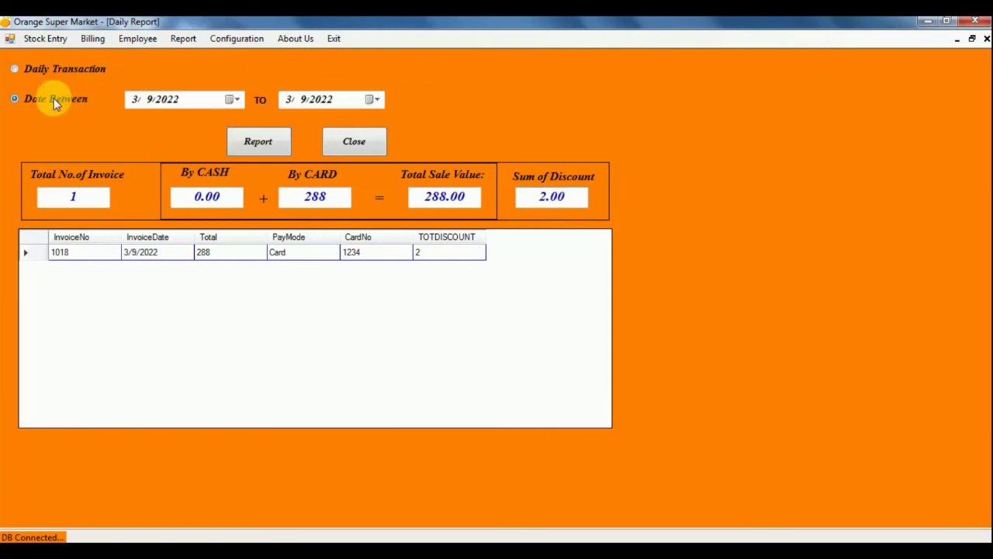
click(235, 101)
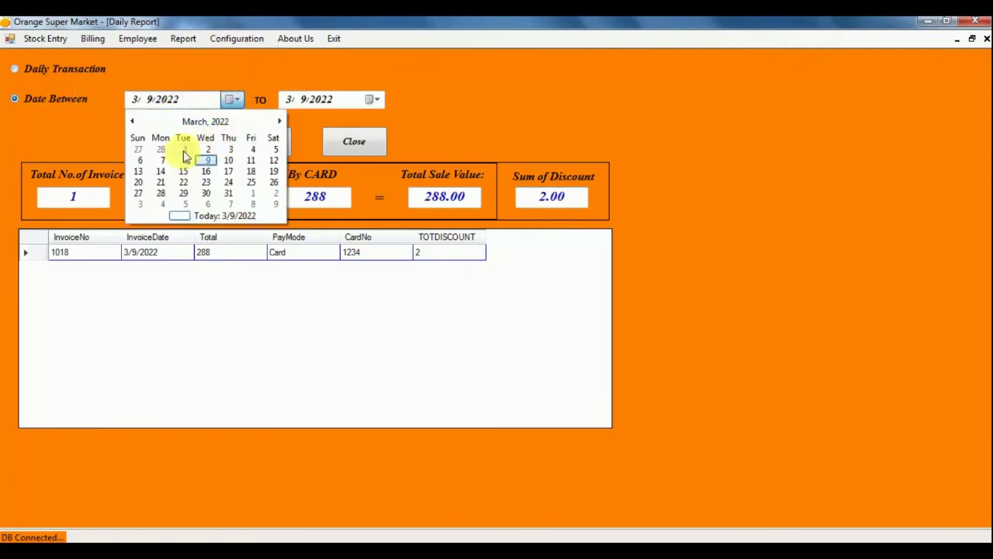
click(184, 150)
click(376, 100)
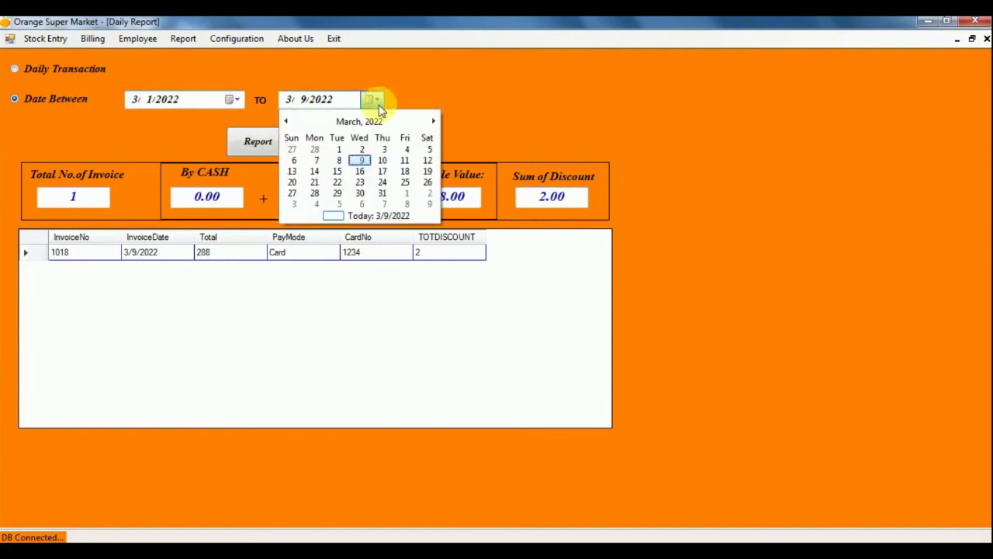
click(339, 160)
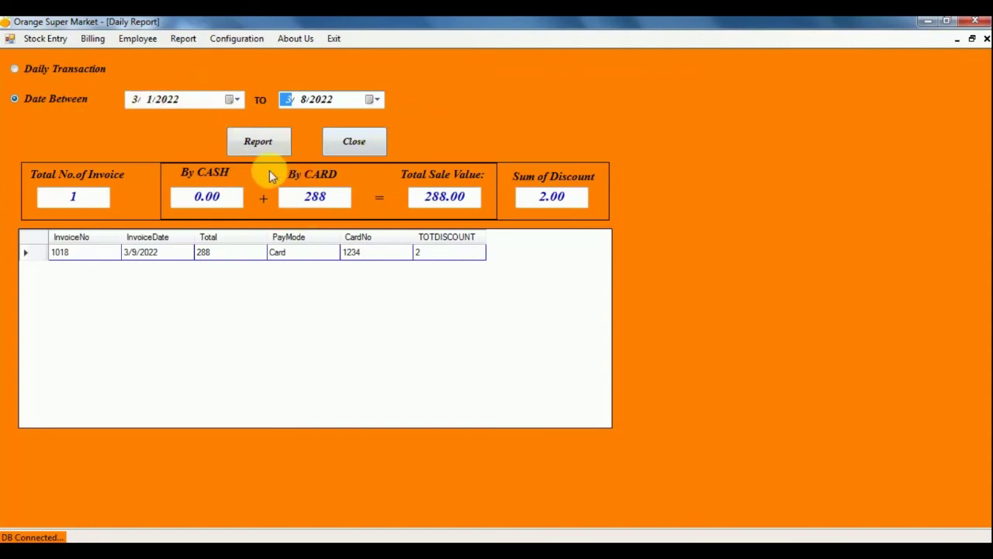
Change the date range to February 1 – February 28, 2022, then close the report.
click(235, 101)
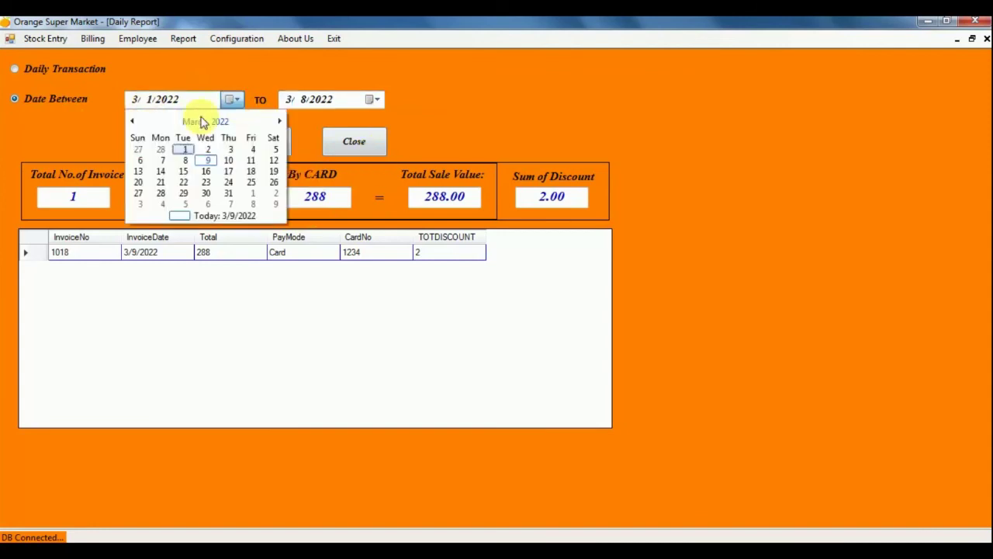
click(135, 122)
click(189, 149)
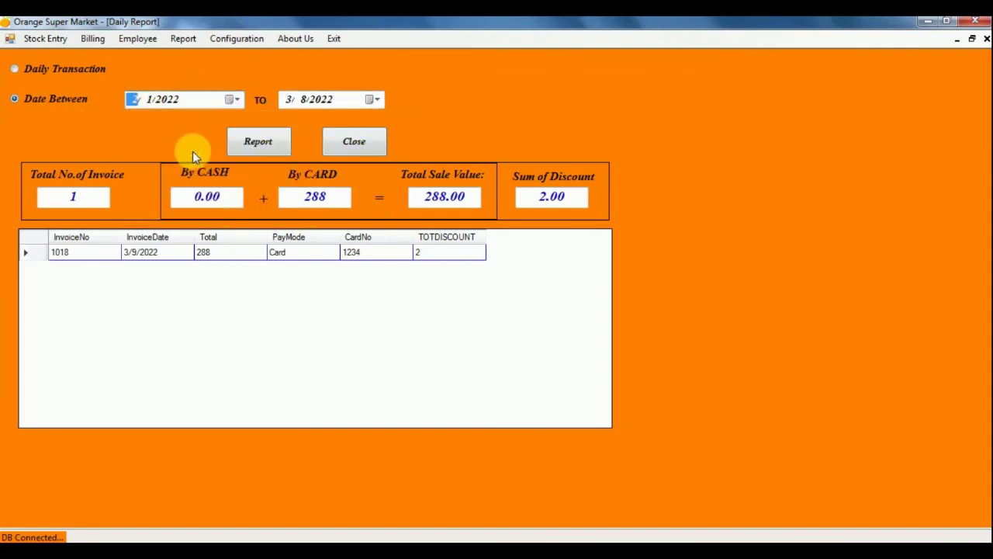
click(376, 100)
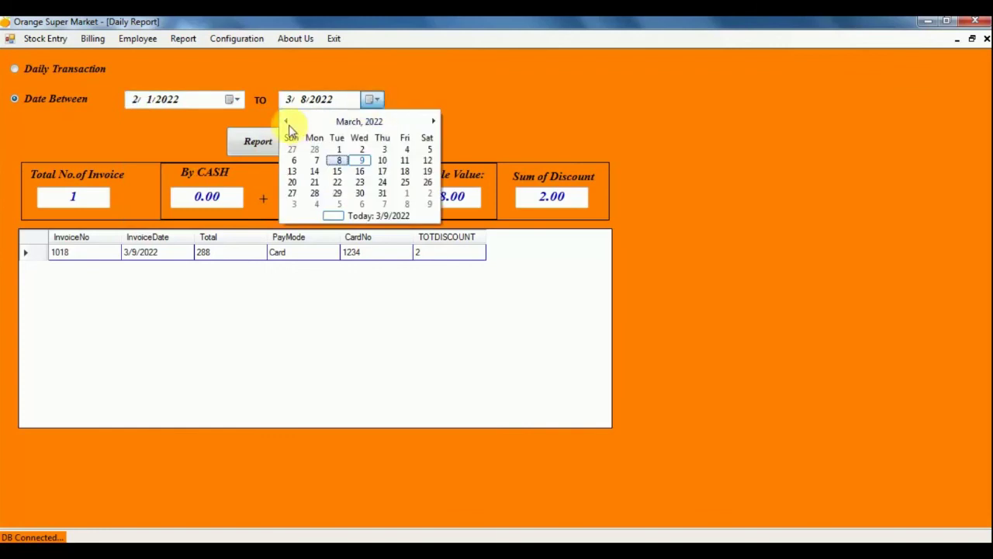
click(286, 121)
click(314, 192)
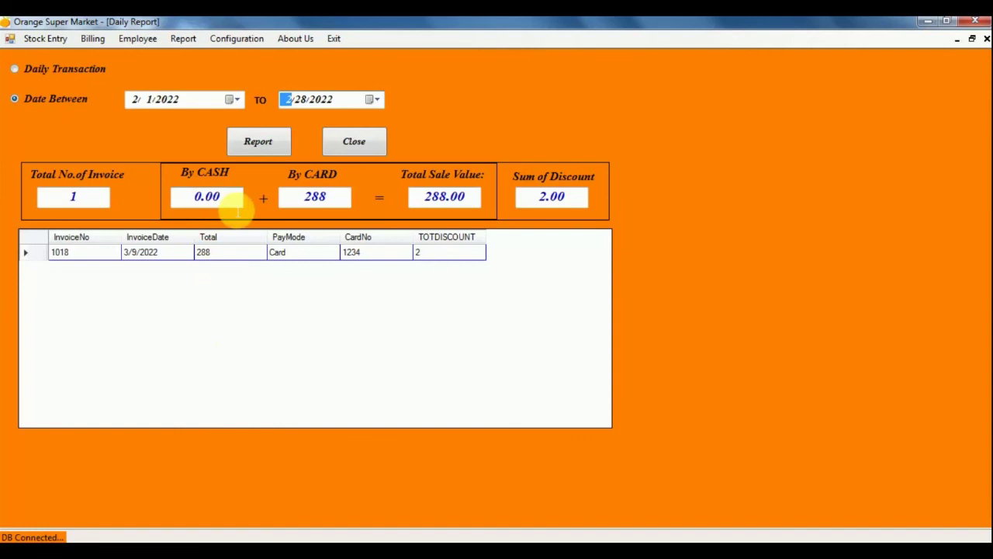
click(356, 147)
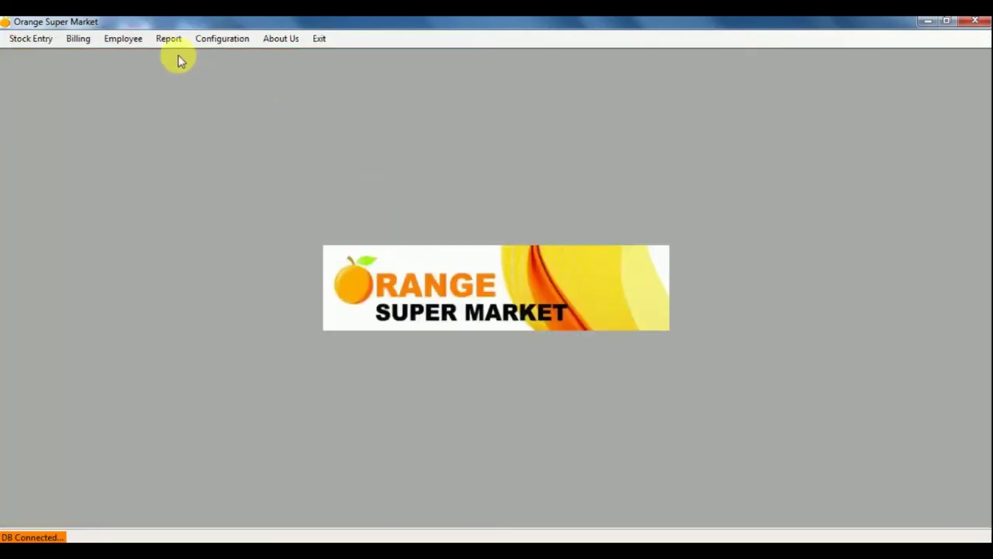
Search invoice 1018 in Re-Print Invoice, review its 288.00 card receipt, and close it.
click(169, 38)
click(207, 71)
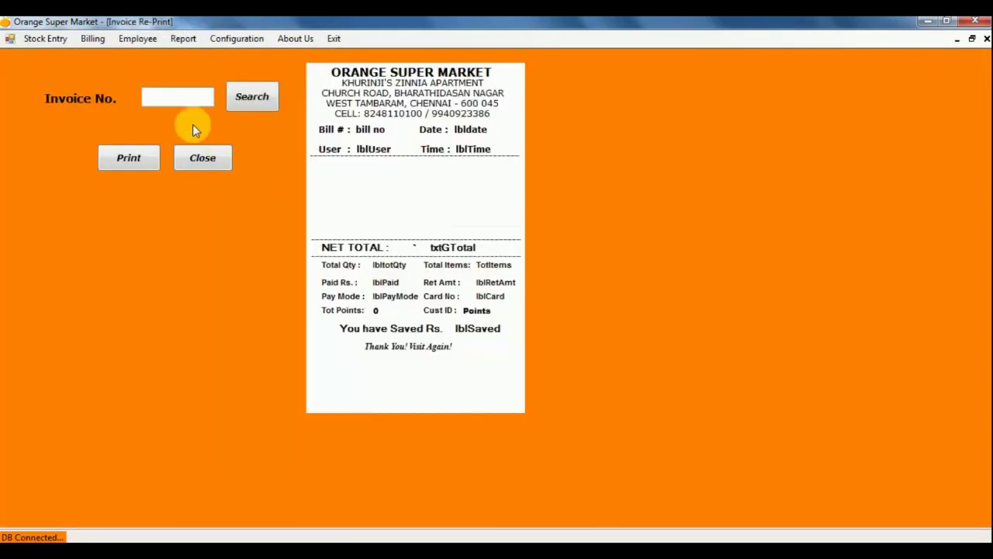
click(186, 107)
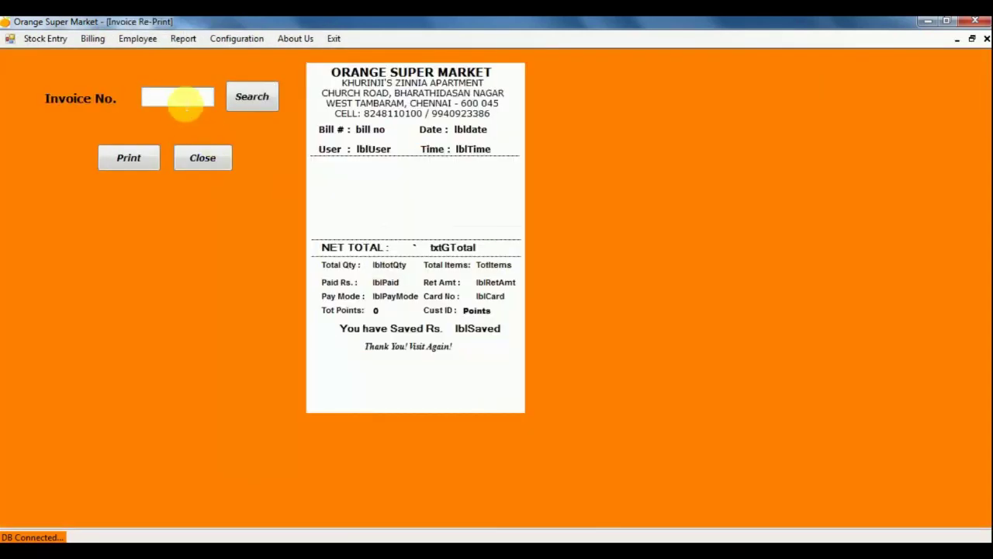
text(1018)
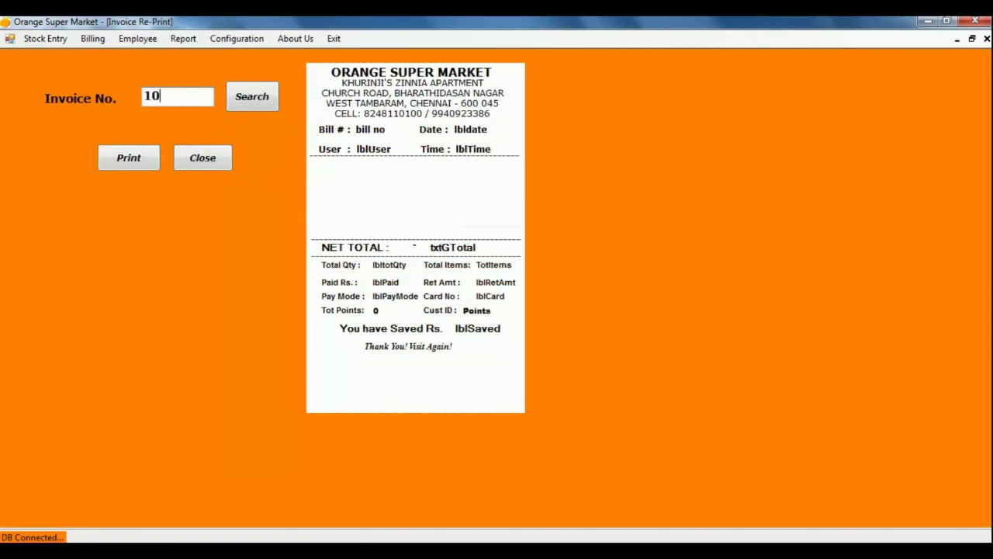
click(250, 106)
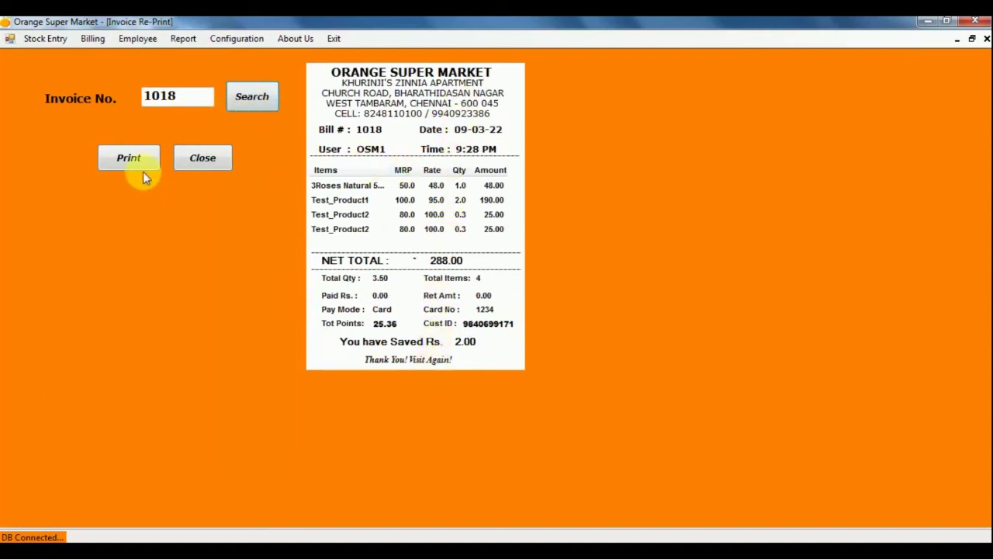
click(211, 161)
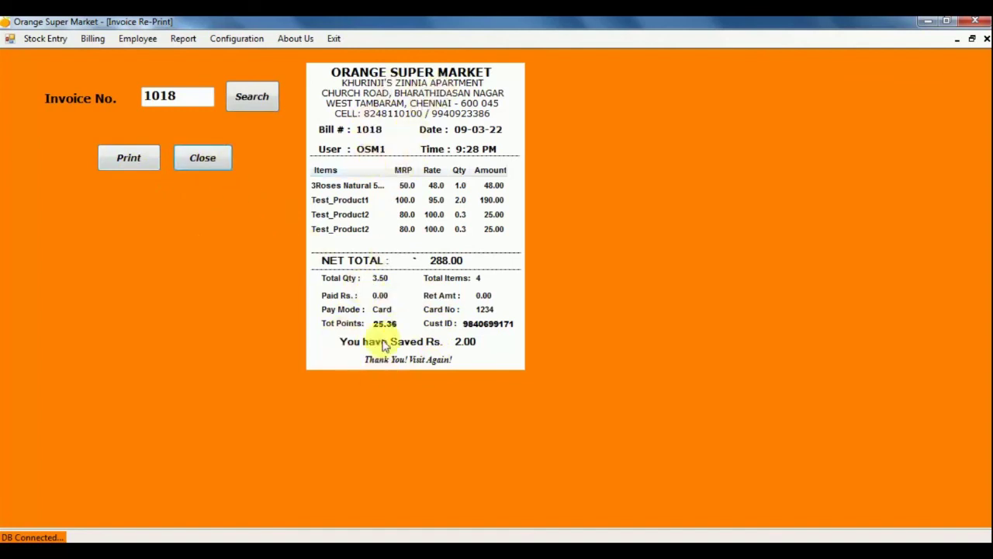
click(218, 161)
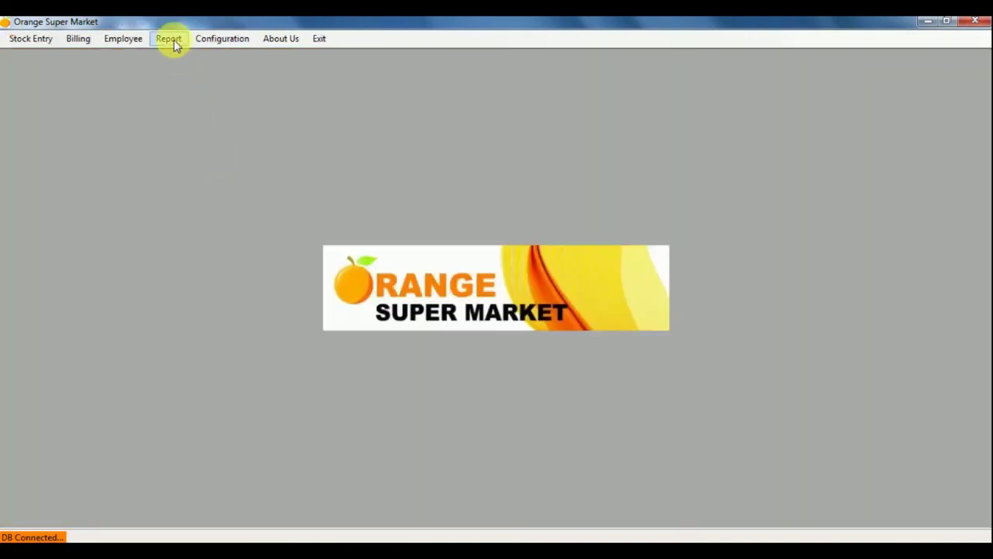
Open the Stock Report and view the Expire This Month and Zero Stock lists.
click(171, 40)
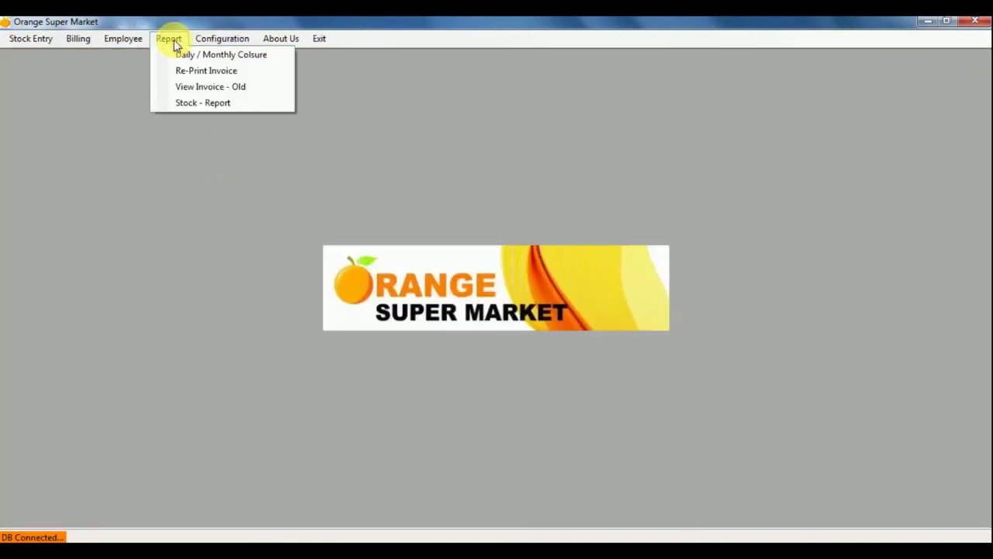
click(214, 108)
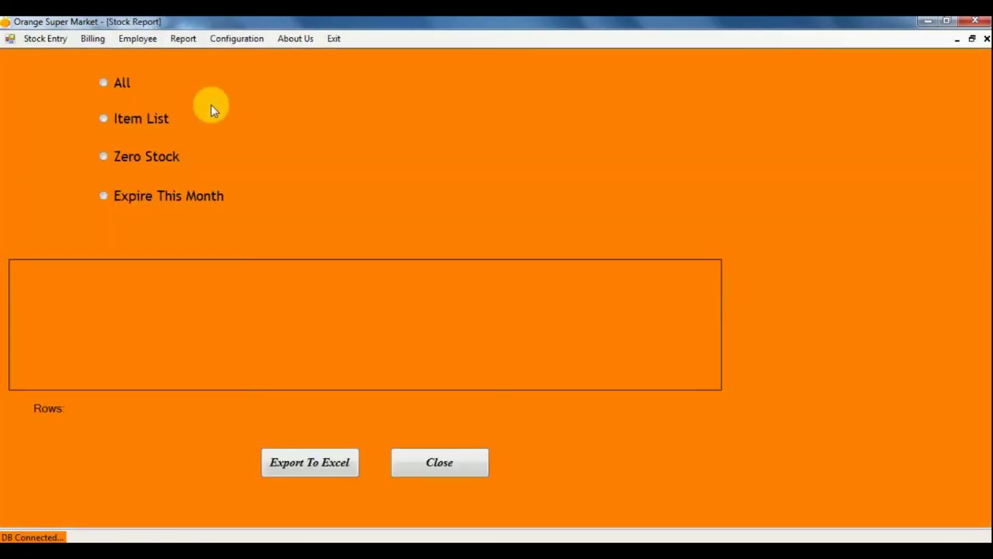
click(148, 198)
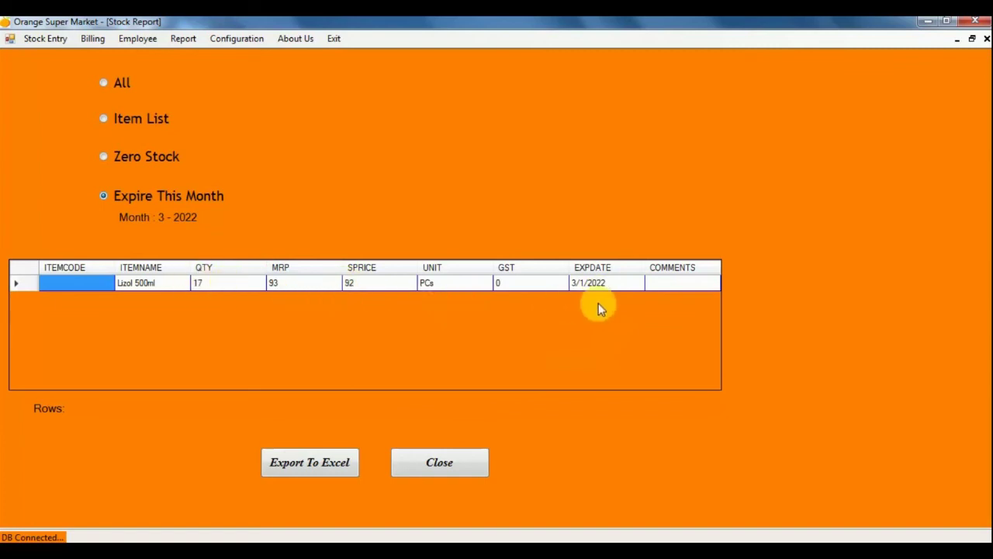
click(104, 157)
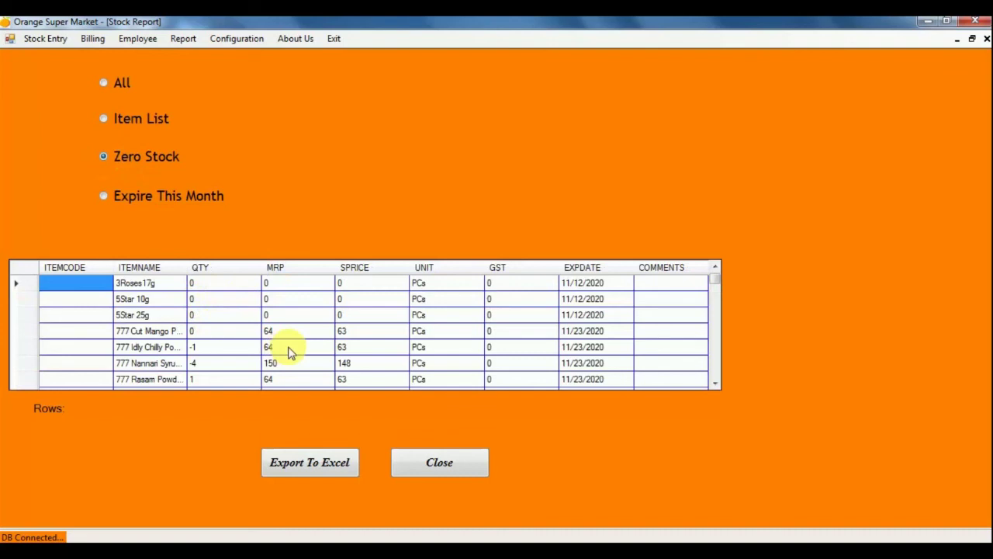
mouse_move(712, 281)
mouse_down()
mouse_move(721, 393)
mouse_move(717, 277)
mouse_up()
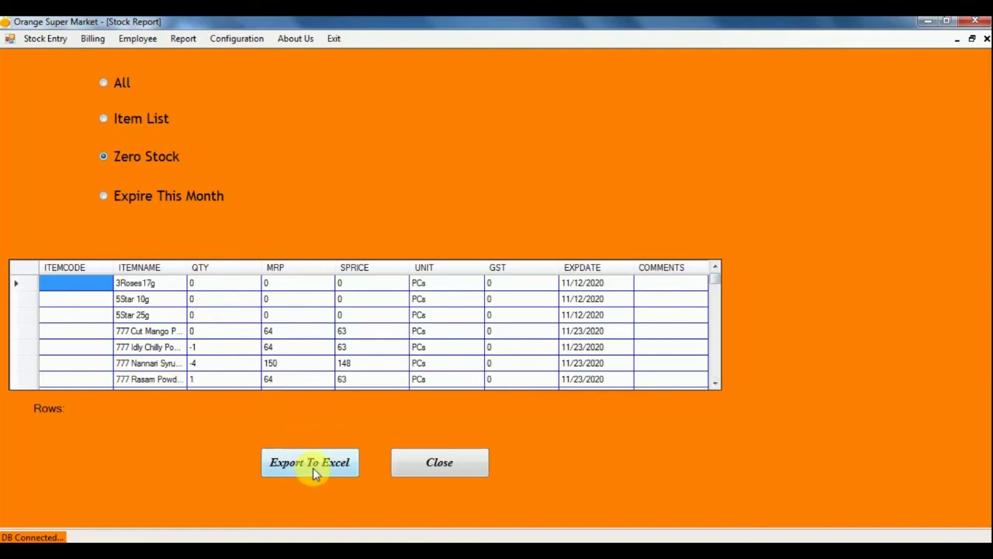
View the Item List and All items with quantities, prices and expiry dates, then close the report.
click(123, 123)
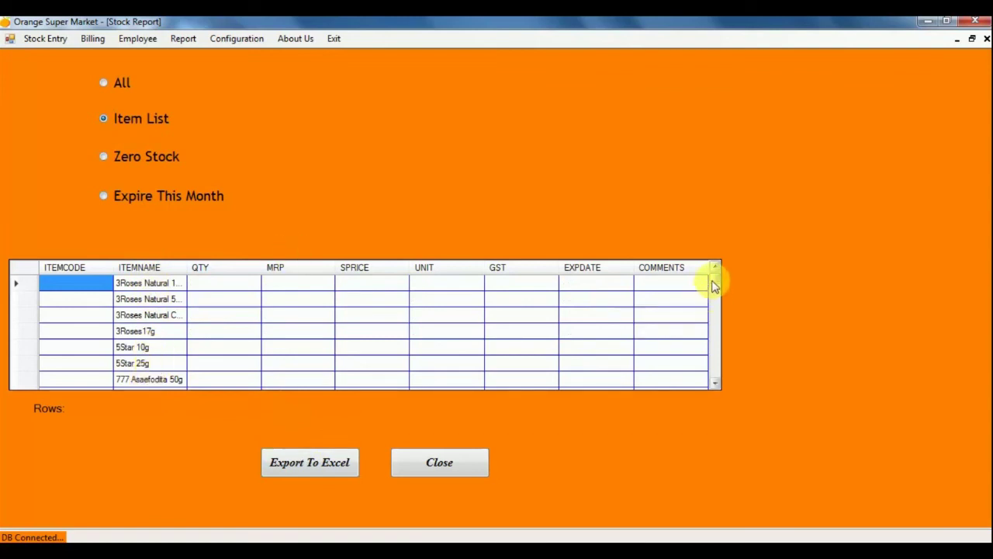
drag(713, 280, 717, 381)
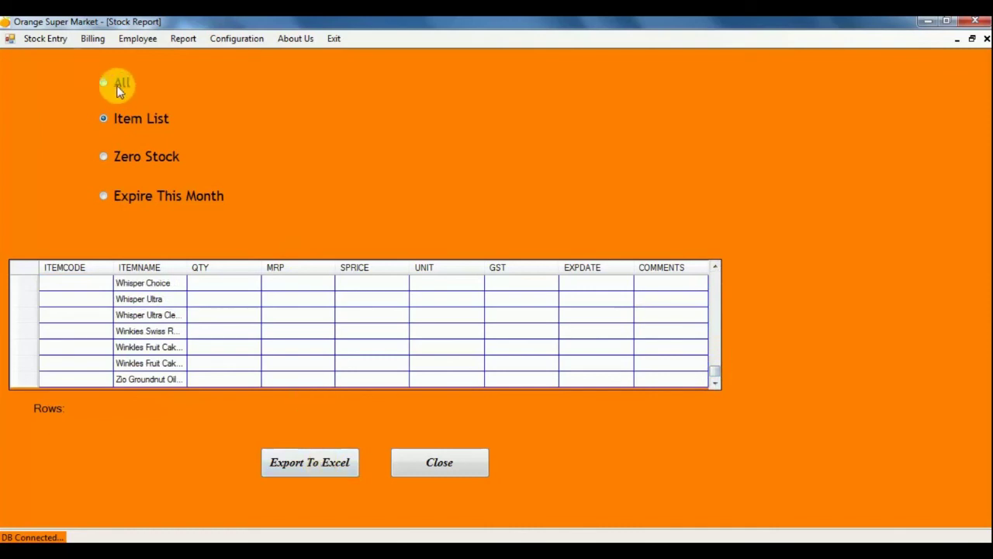
click(115, 84)
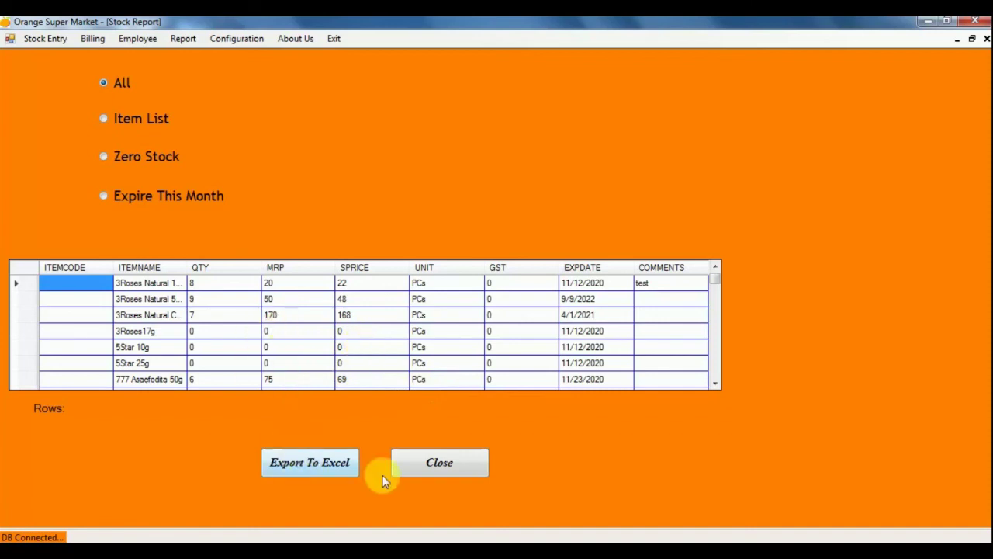
click(450, 466)
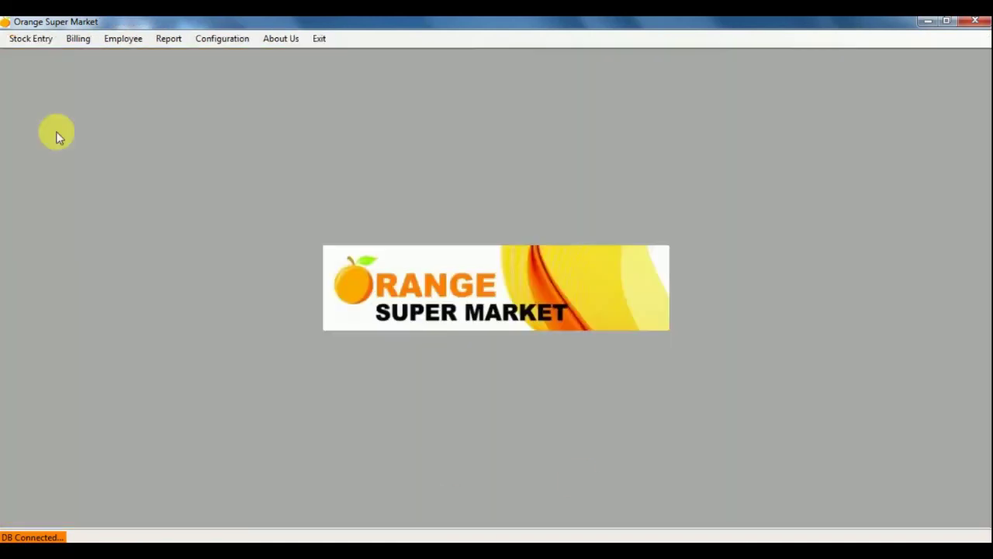
Glance at the configuration and report menus, then dismiss them without choosing anything.
click(222, 40)
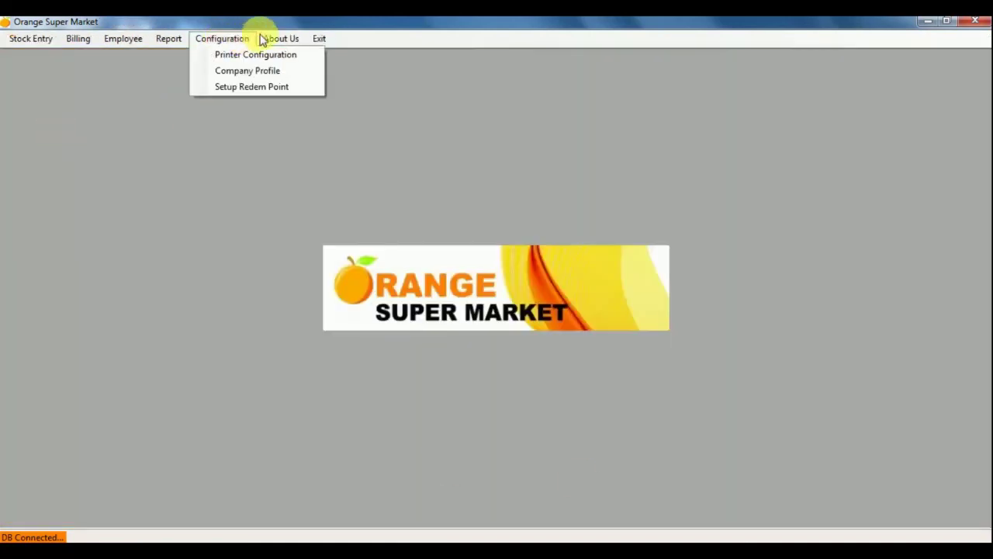
click(168, 38)
click(265, 195)
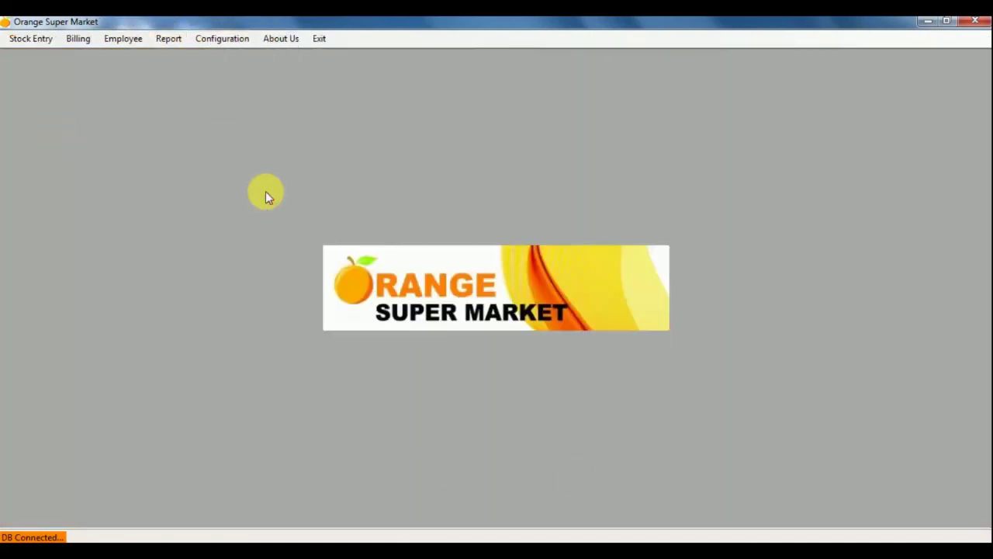